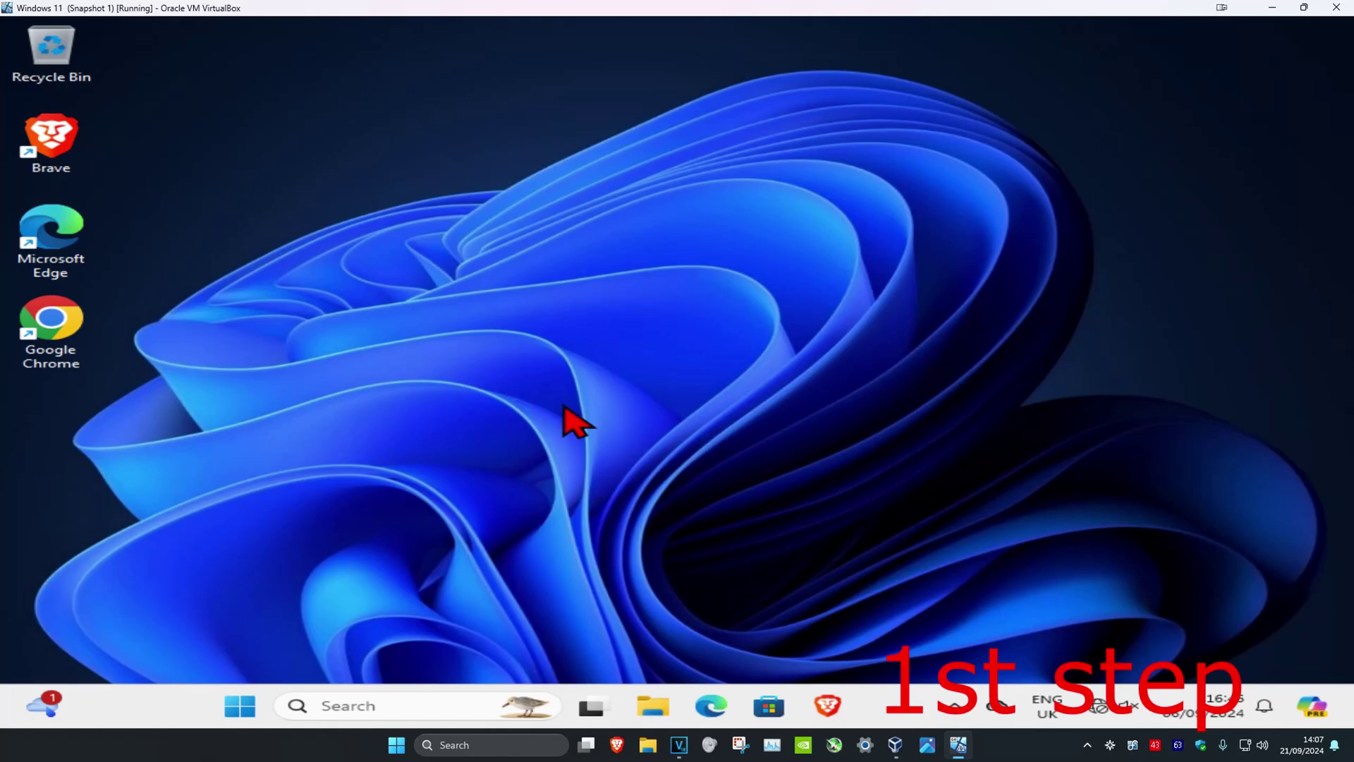
Search 'servi' in the taskbar and open the Services console from the results
{"action": "left_click", "coordinate": [390, 709]}
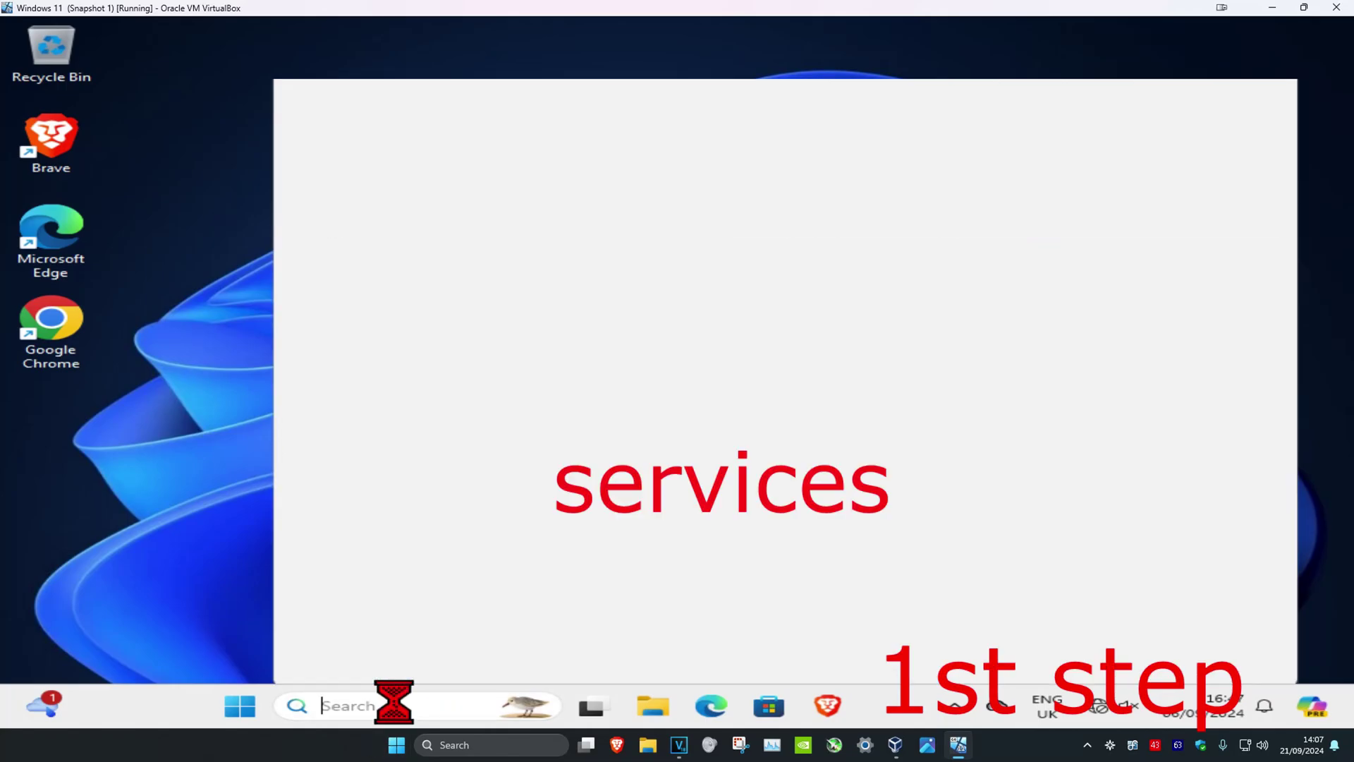
{"action": "type", "text": "services"}
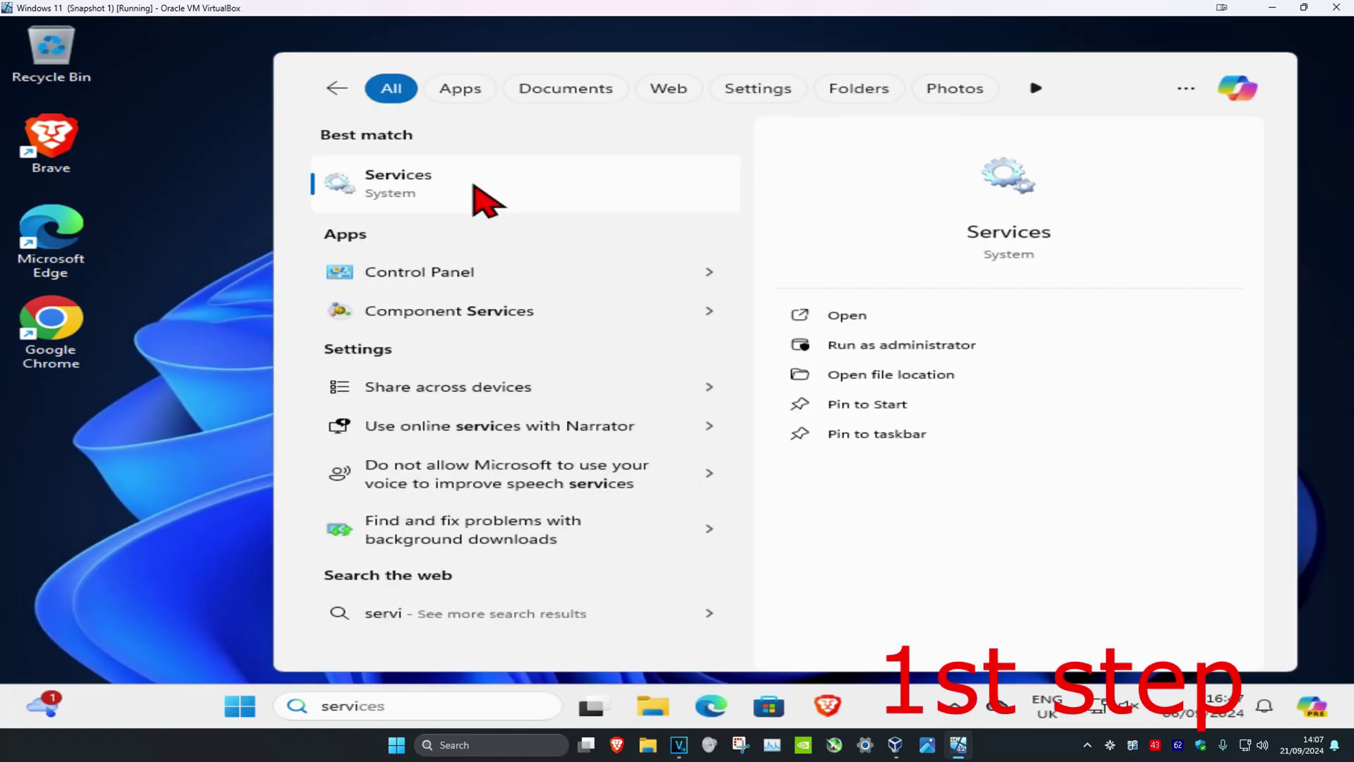
{"action": "left_click", "coordinate": [480, 189]}
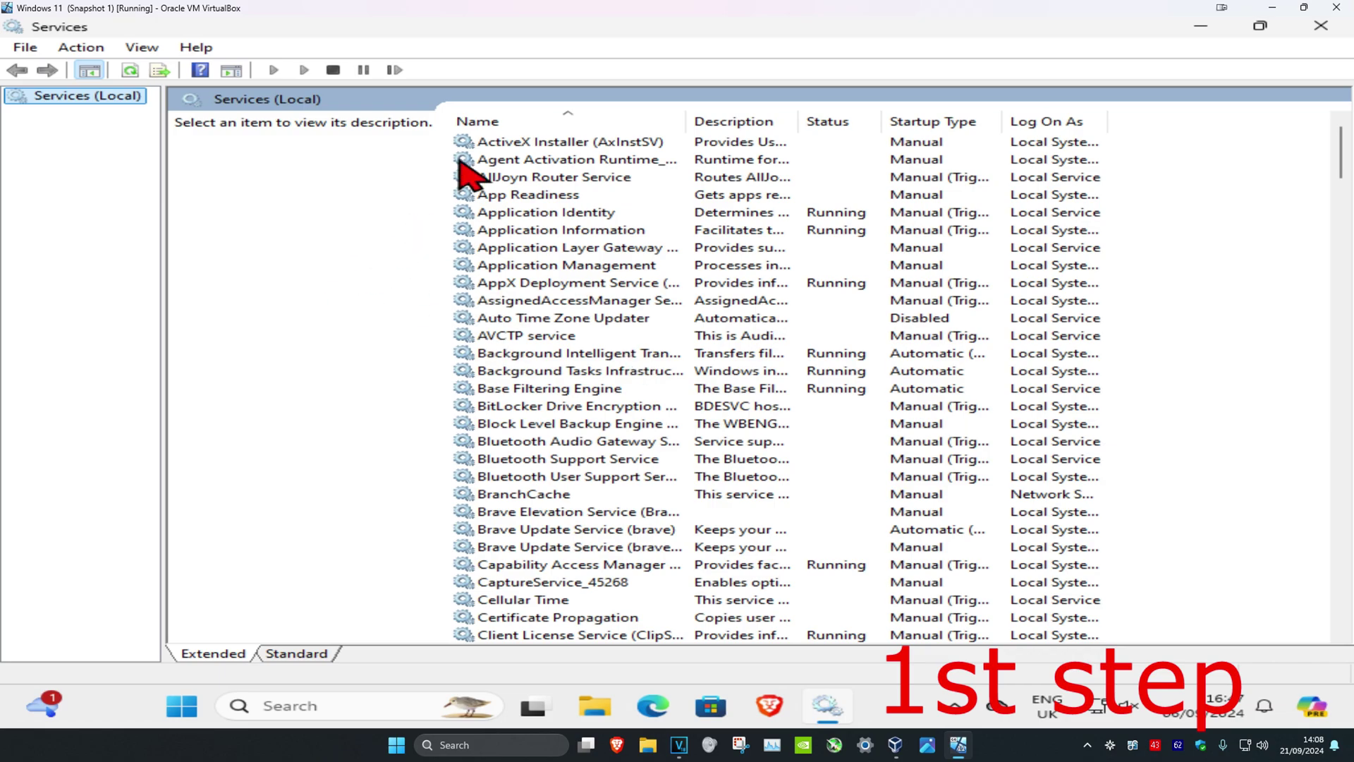
{"action": "left_click", "coordinate": [520, 142]}
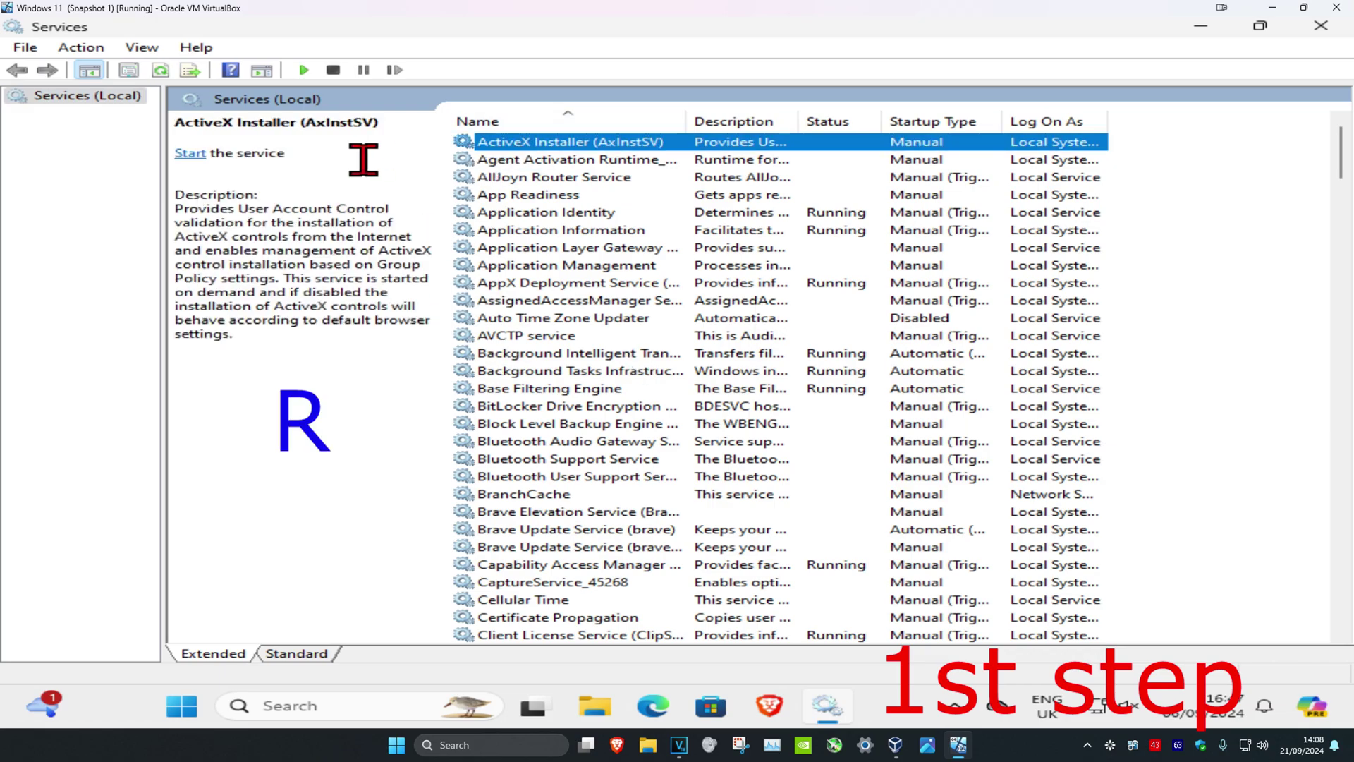
{"action": "key", "text": "r"}
{"action": "left_click", "coordinate": [543, 267]}
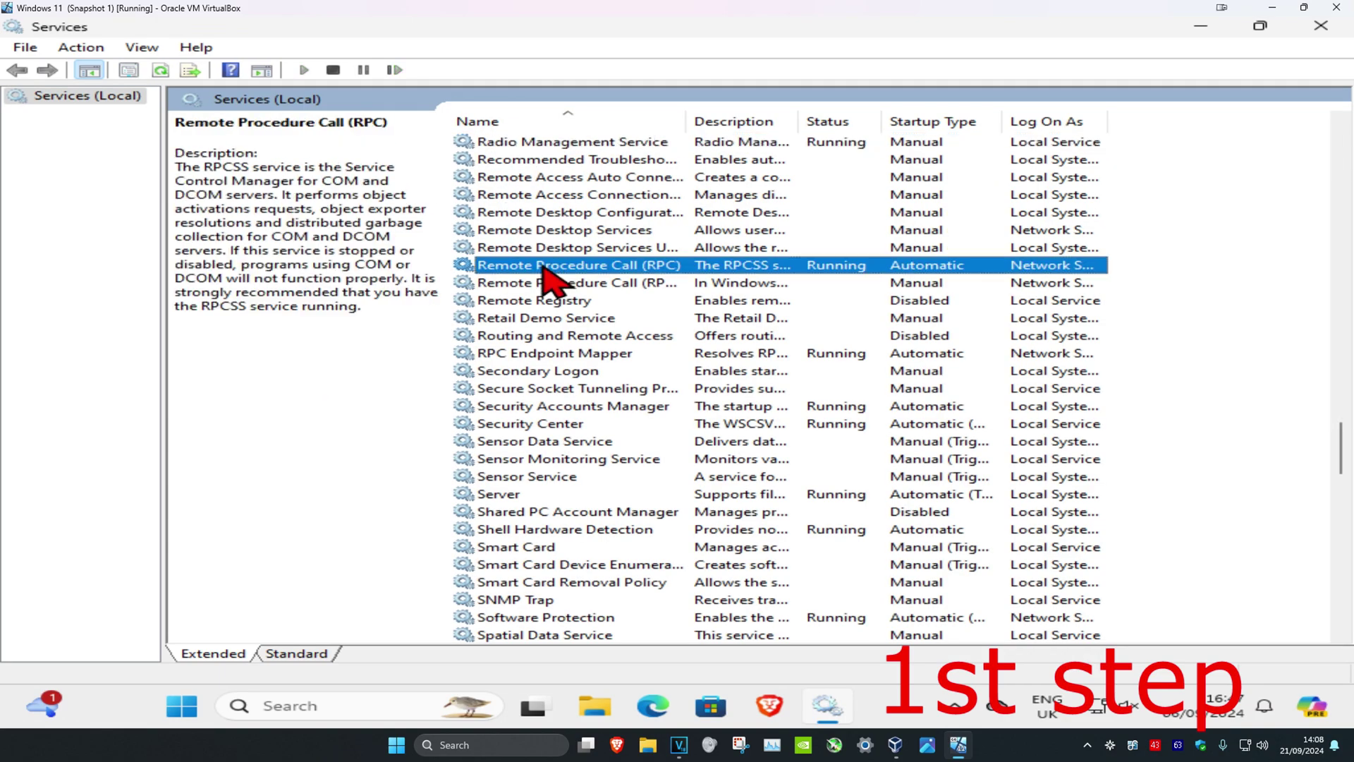
{"action": "double_click", "coordinate": [559, 268]}
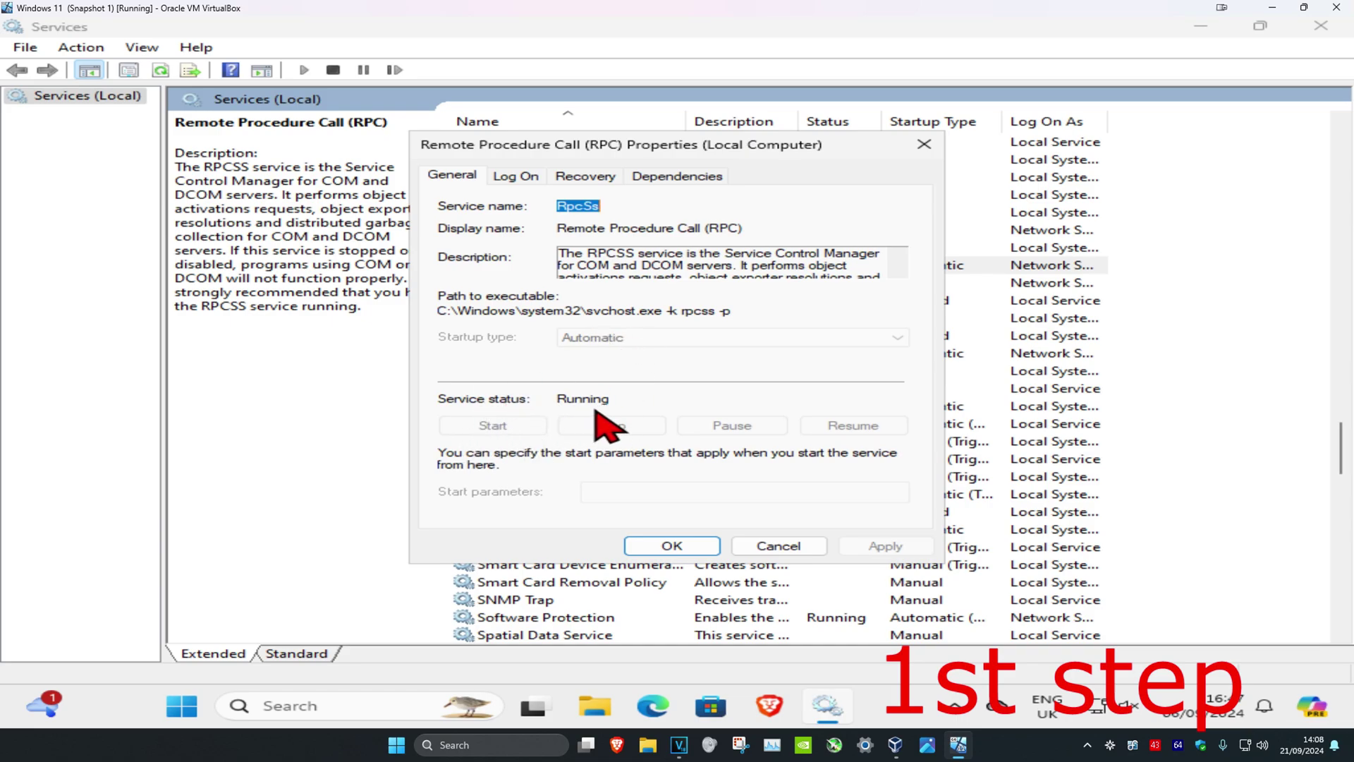
{"action": "left_click", "coordinate": [671, 546]}
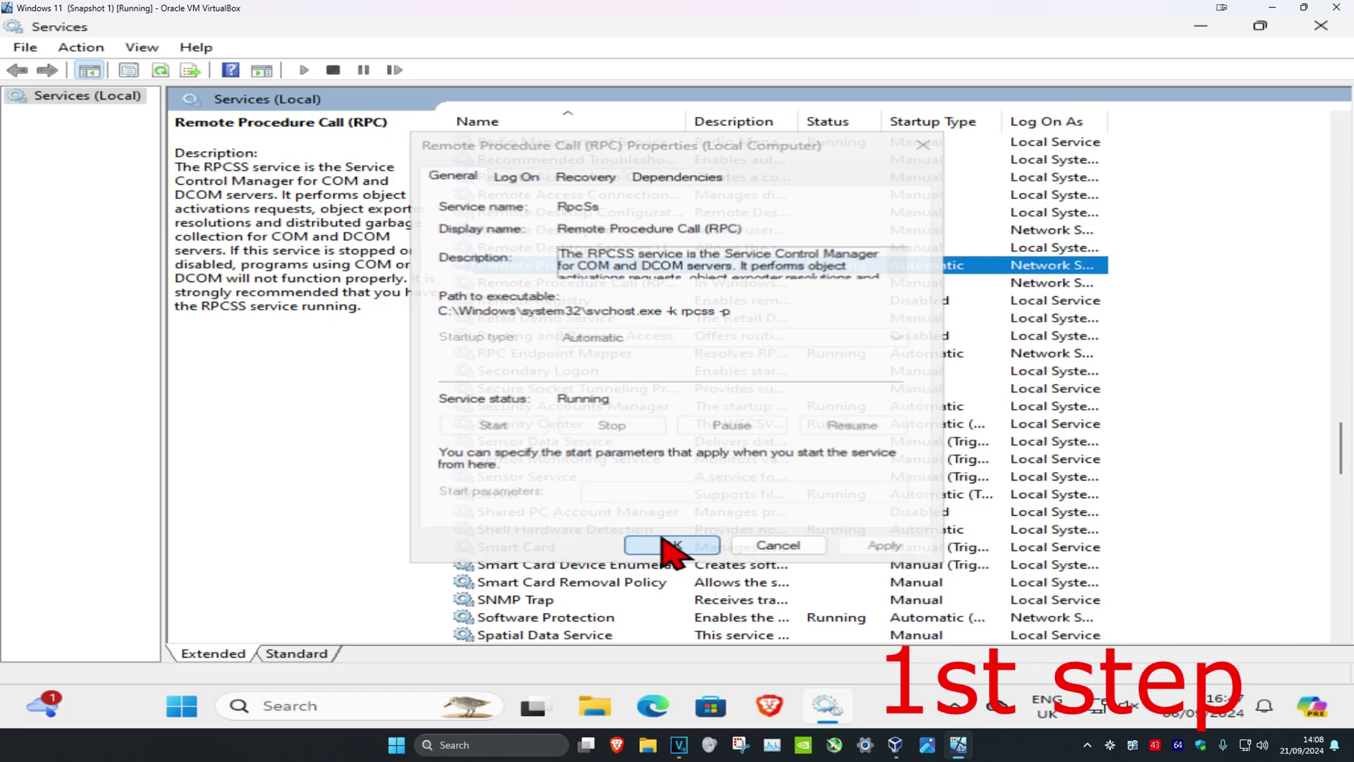
{"action": "left_click", "coordinate": [531, 284]}
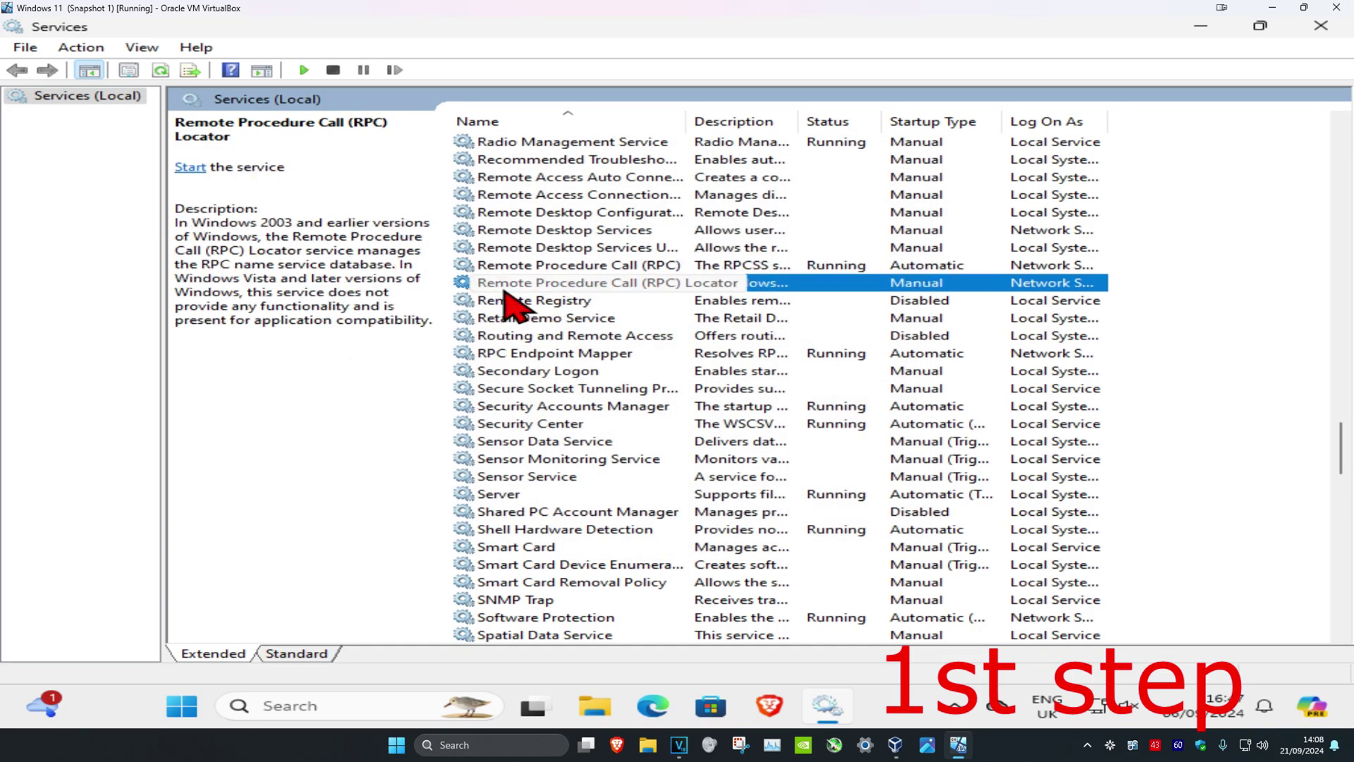
Set the RPC Locator service's startup type to Automatic, start it, and save
{"action": "double_click", "coordinate": [542, 283]}
{"action": "left_click", "coordinate": [593, 338]}
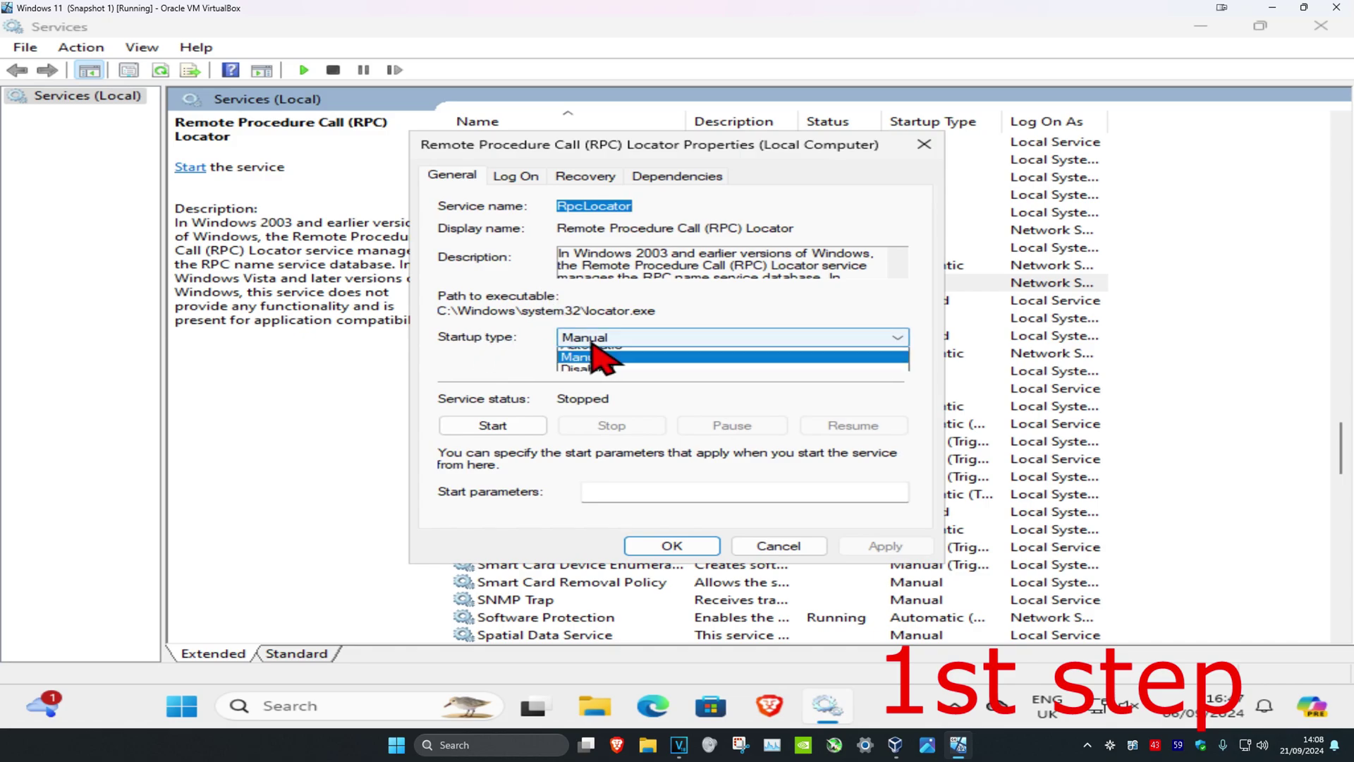
{"action": "left_click", "coordinate": [596, 368]}
{"action": "left_click", "coordinate": [474, 428]}
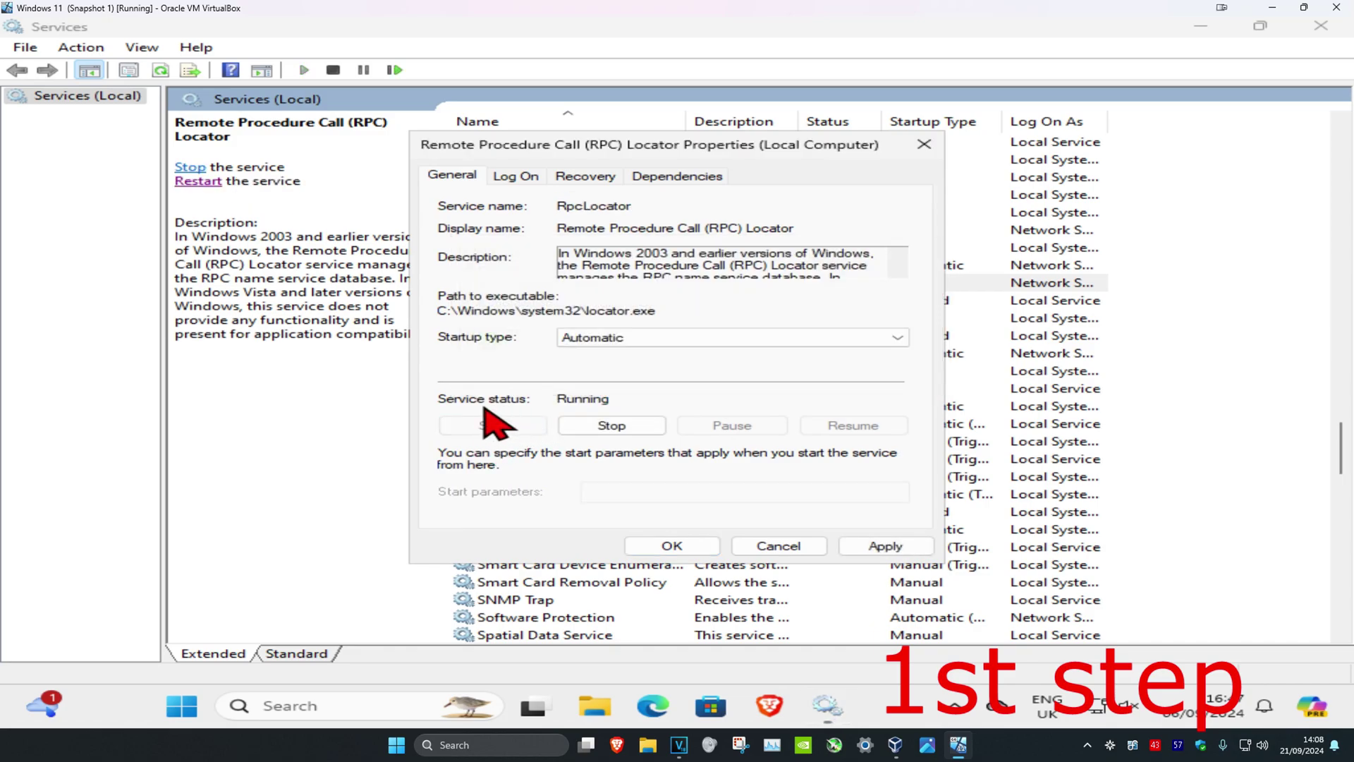
{"action": "left_click", "coordinate": [681, 549]}
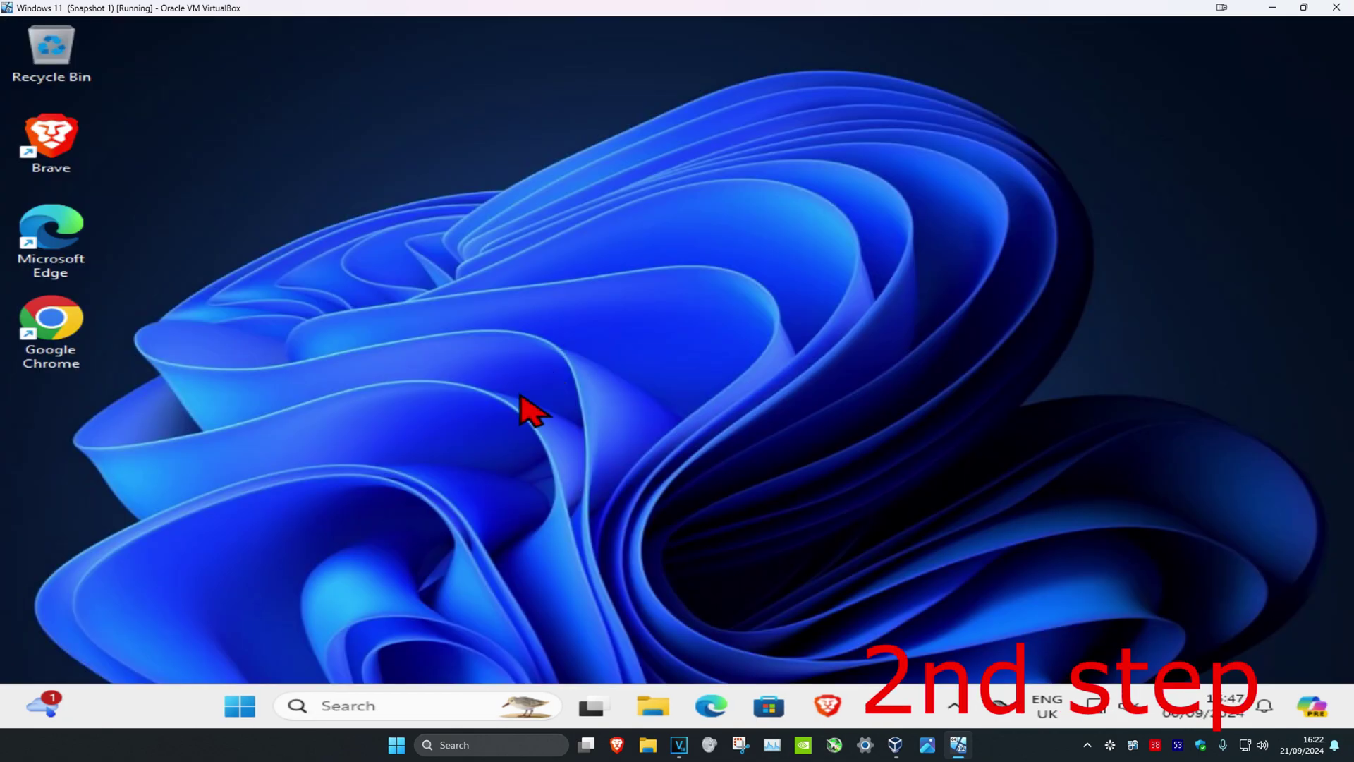
Launch Registry Editor via search 'regi', approve the UAC prompt, and maximize it
{"action": "left_click", "coordinate": [385, 705]}
{"action": "type", "text": "regi"}
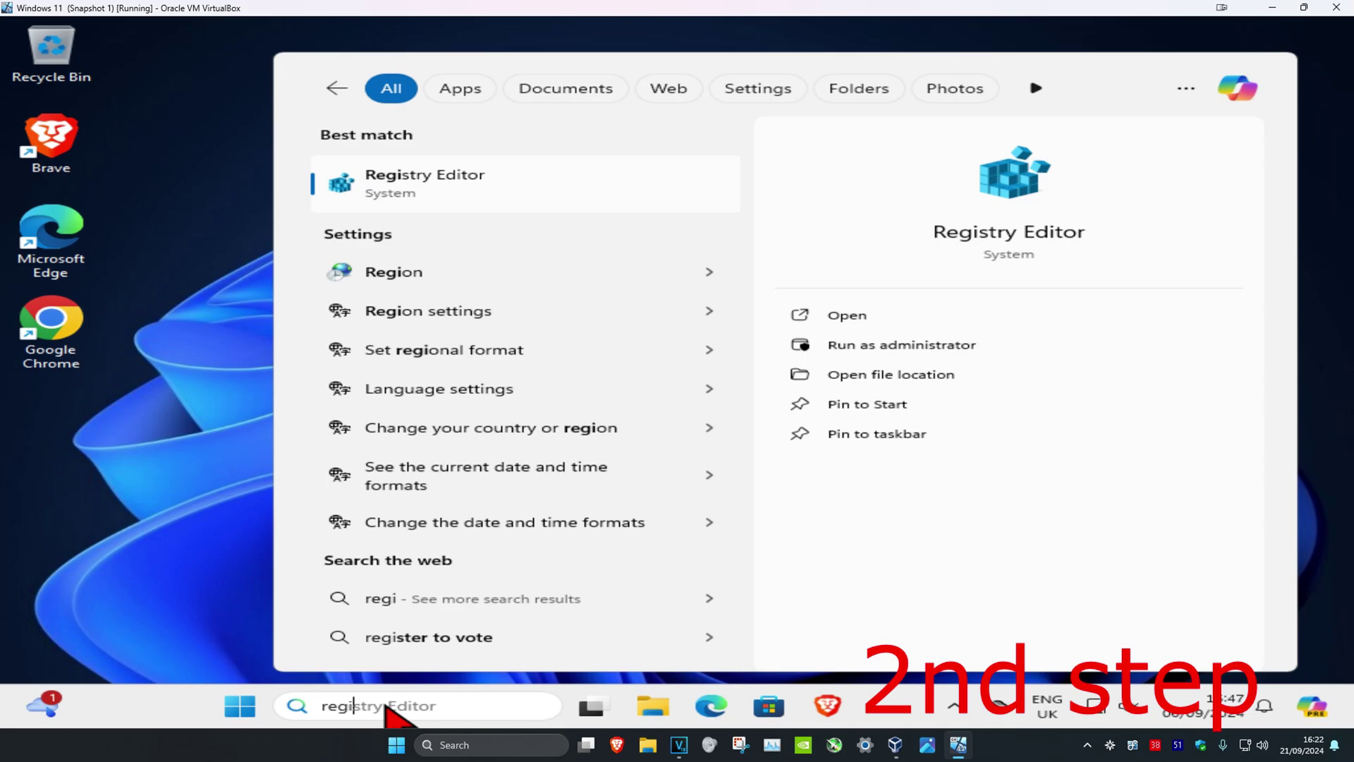
{"action": "left_click", "coordinate": [434, 178]}
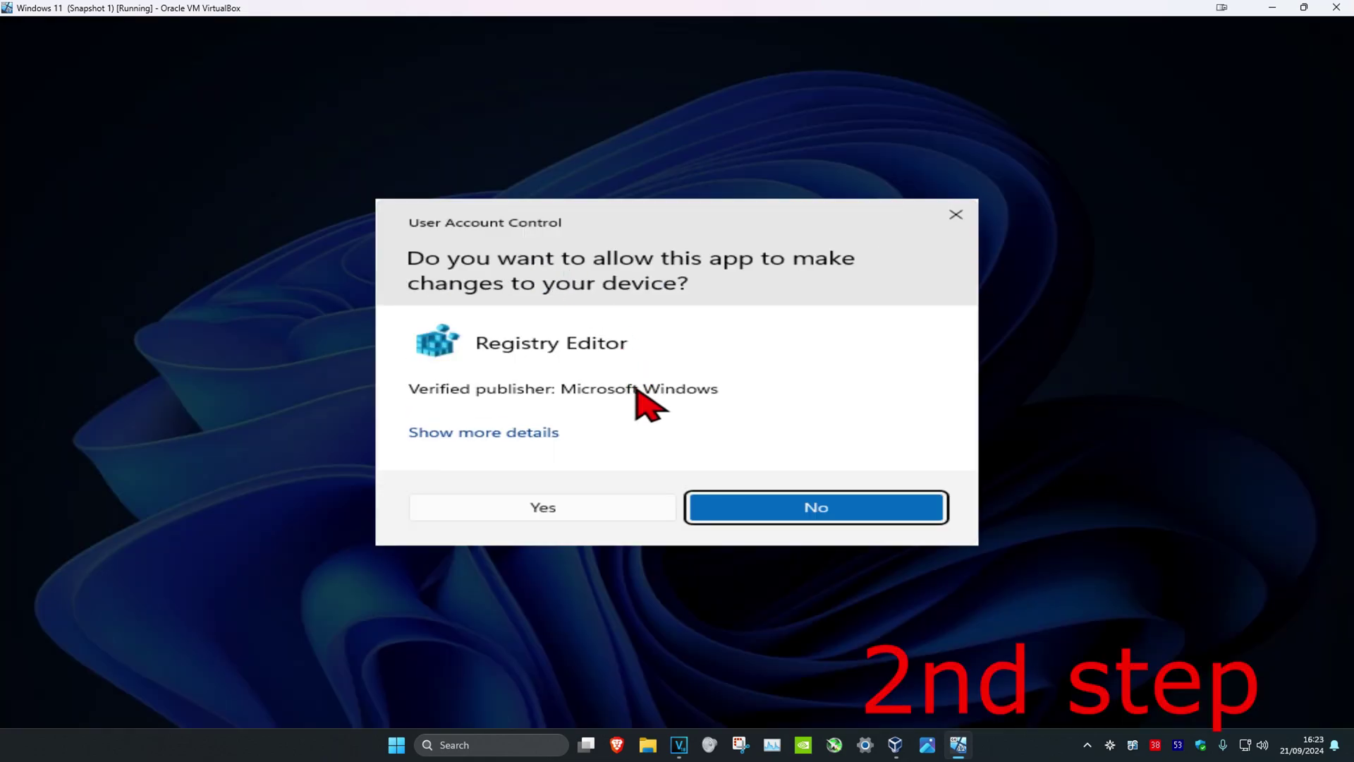
{"action": "left_click", "coordinate": [551, 509]}
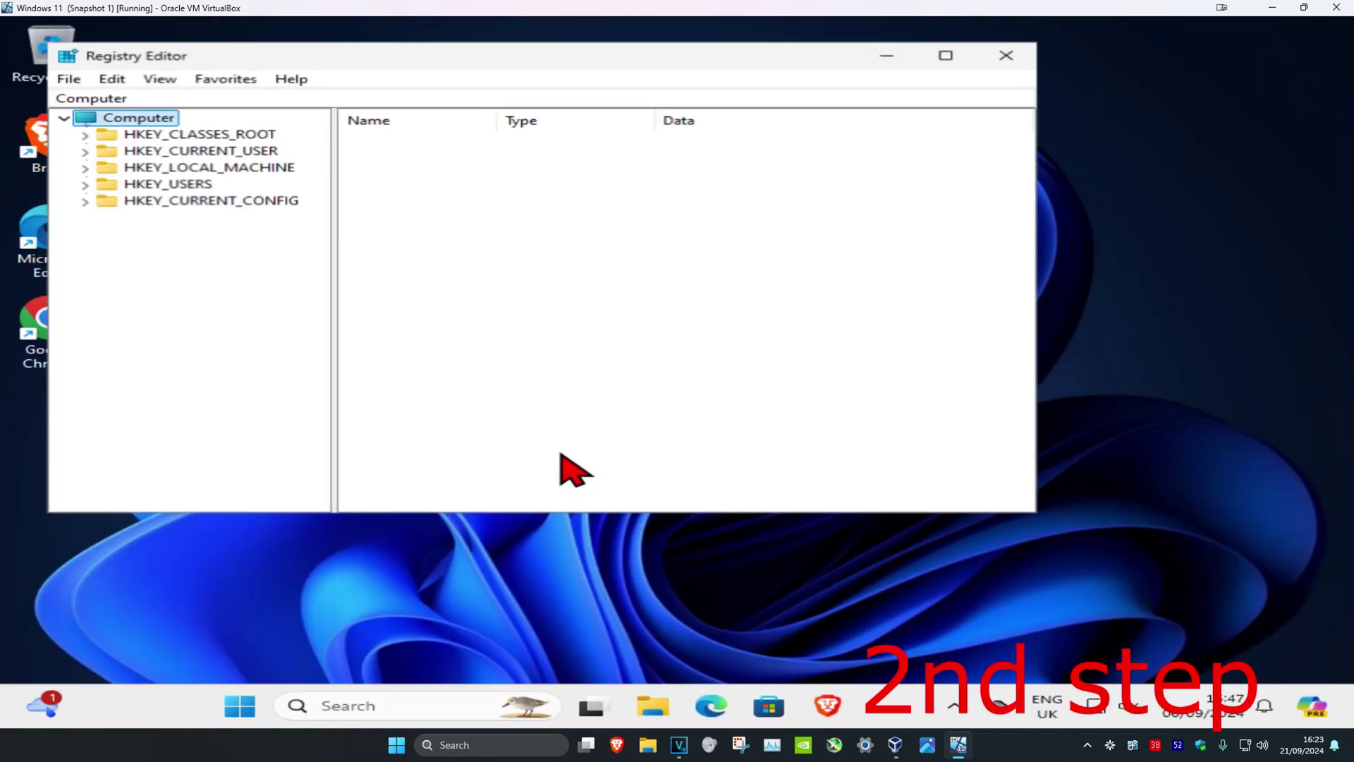
{"action": "left_click", "coordinate": [946, 51]}
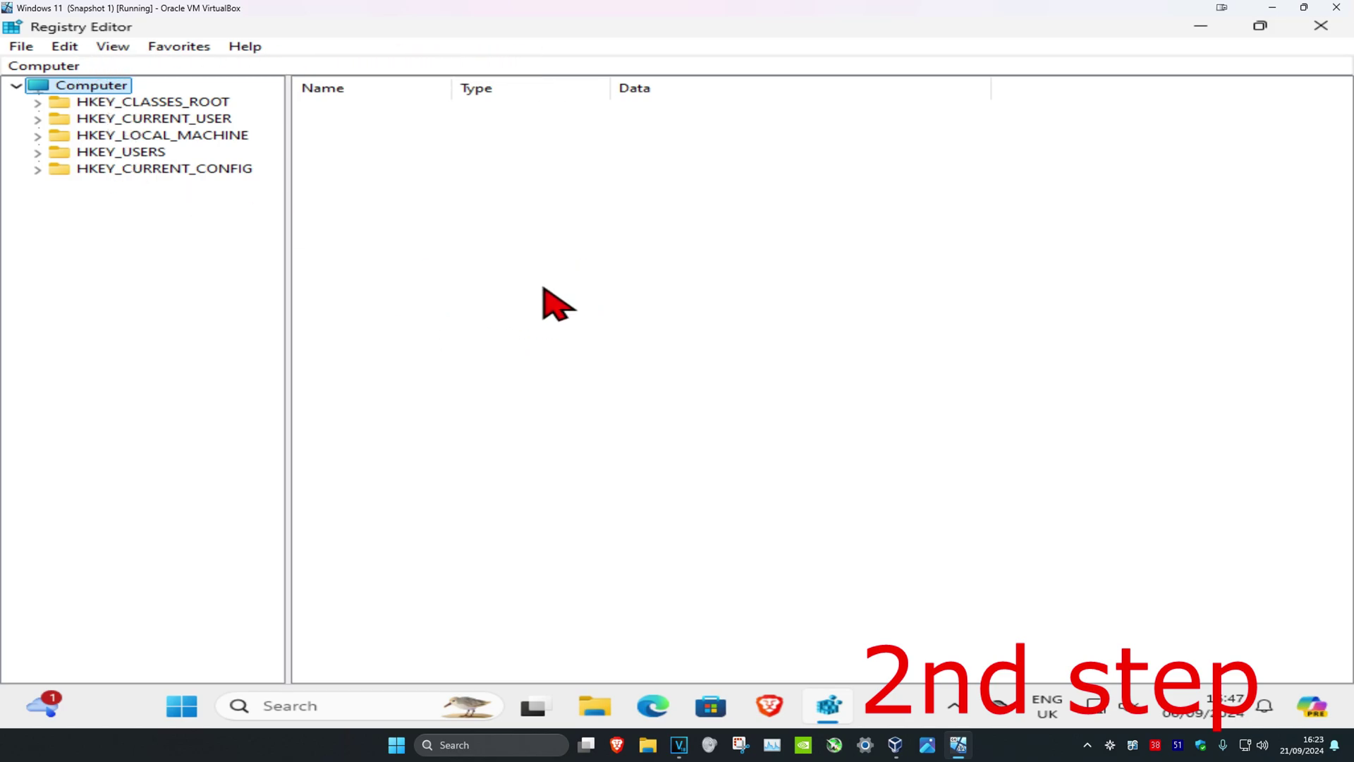
Expand HKEY_CURRENT_USER\Software\Classes\Local Settings and widen the key tree pane
{"action": "left_click", "coordinate": [105, 119]}
{"action": "left_click", "coordinate": [38, 119]}
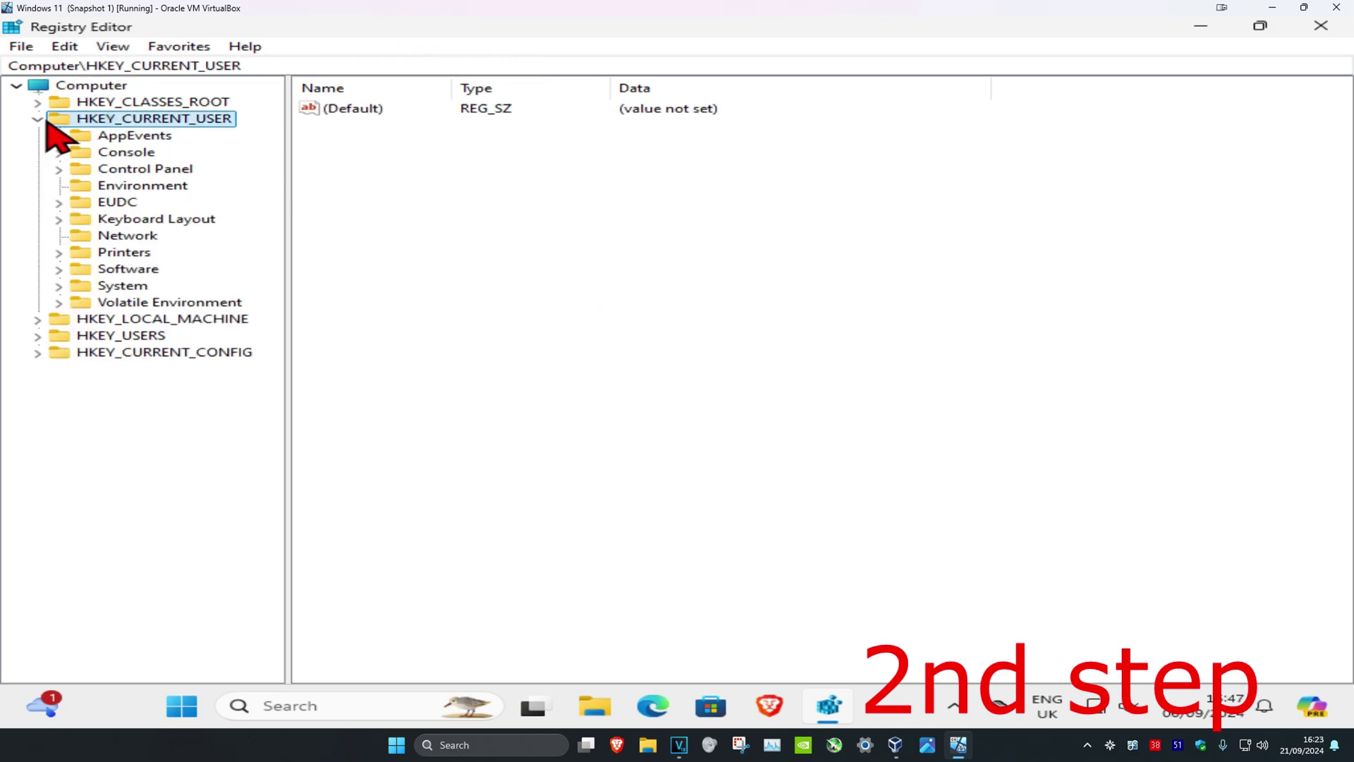
{"action": "left_click", "coordinate": [79, 271]}
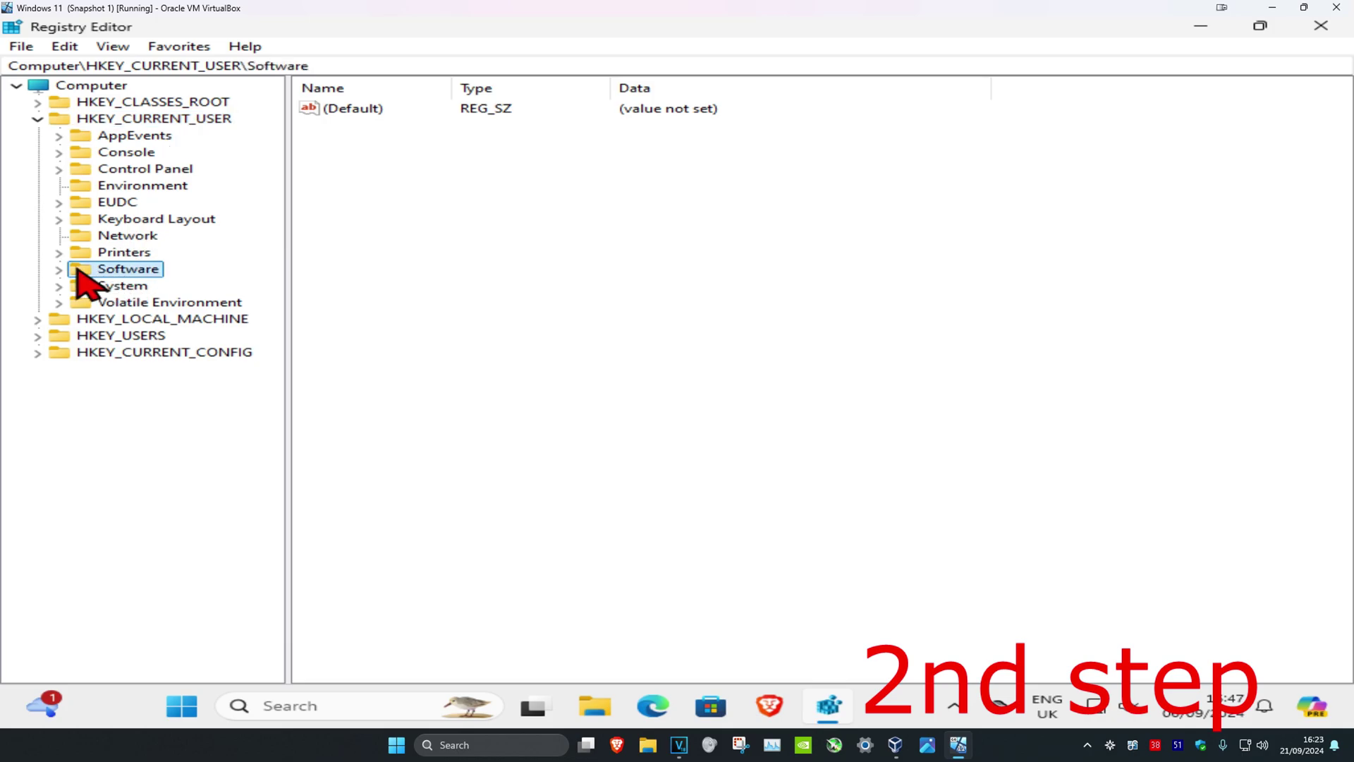
{"action": "left_click", "coordinate": [59, 270]}
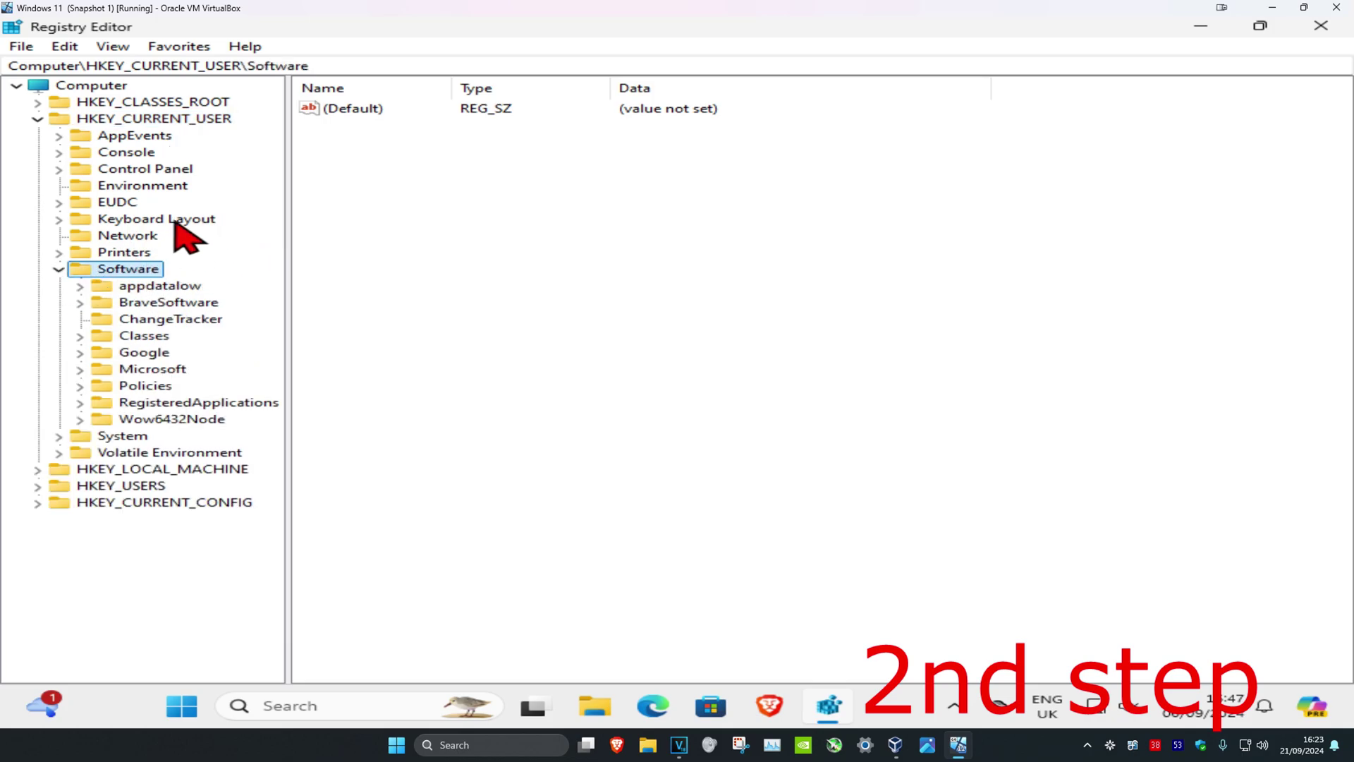
{"action": "left_click", "coordinate": [143, 337]}
{"action": "left_click", "coordinate": [81, 336]}
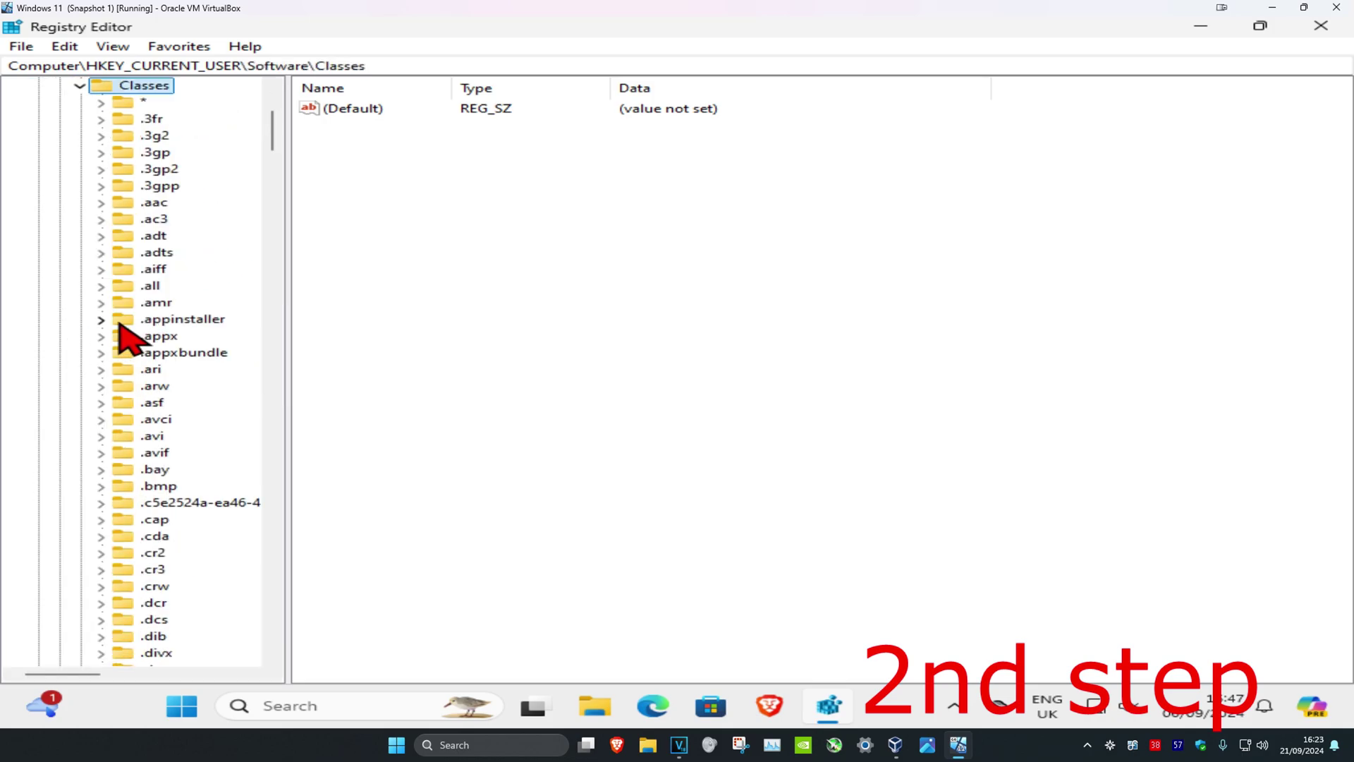
{"action": "left_click_drag", "start_coordinate": [274, 117], "coordinate": [261, 484]}
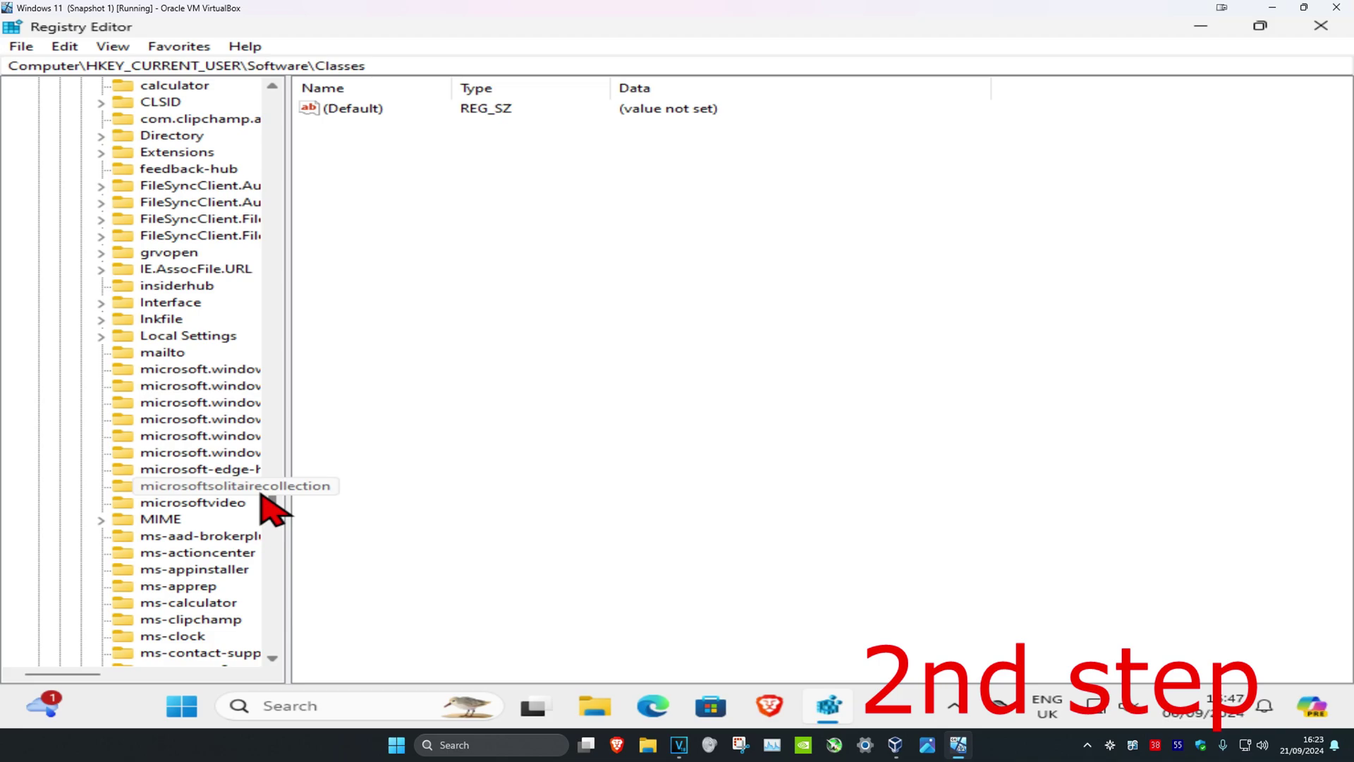
{"action": "left_click", "coordinate": [166, 338]}
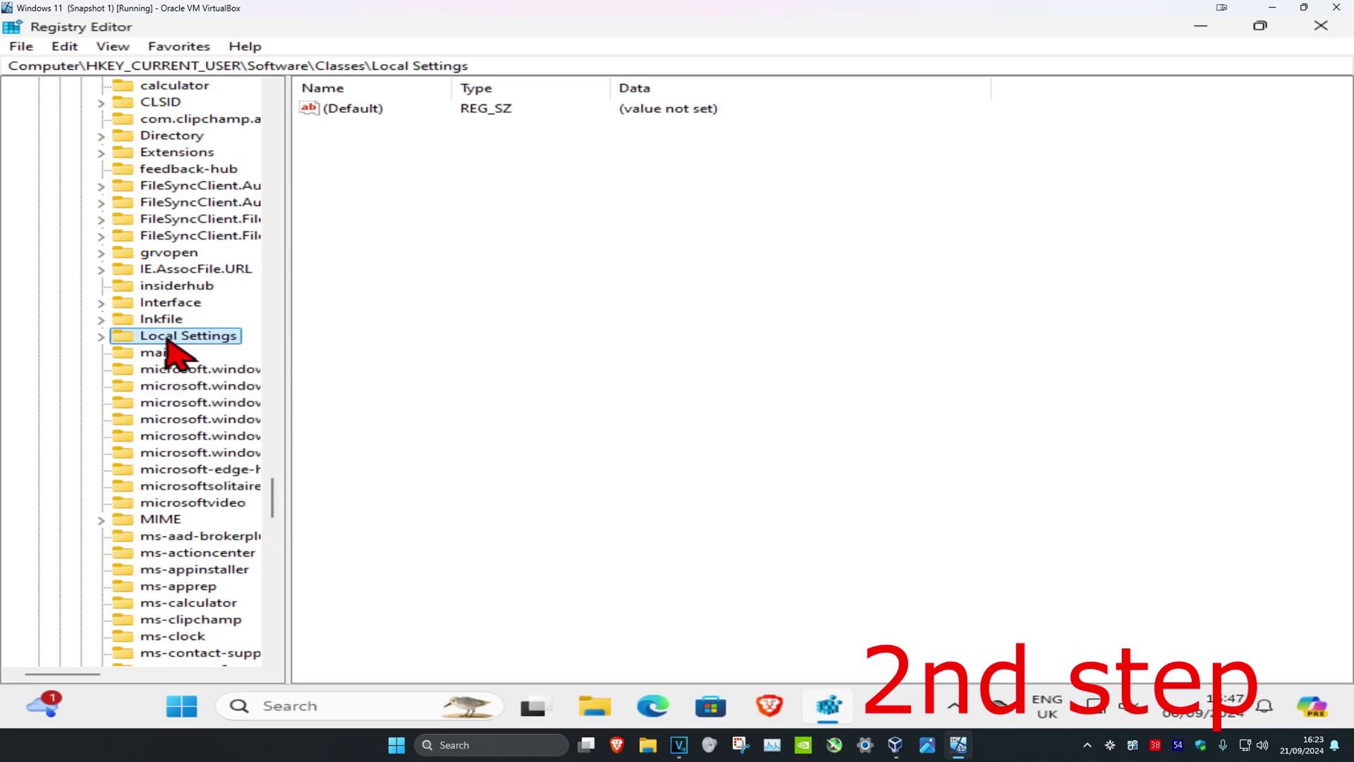
{"action": "left_click", "coordinate": [101, 337]}
{"action": "left_click_drag", "start_coordinate": [289, 482], "coordinate": [379, 481]}
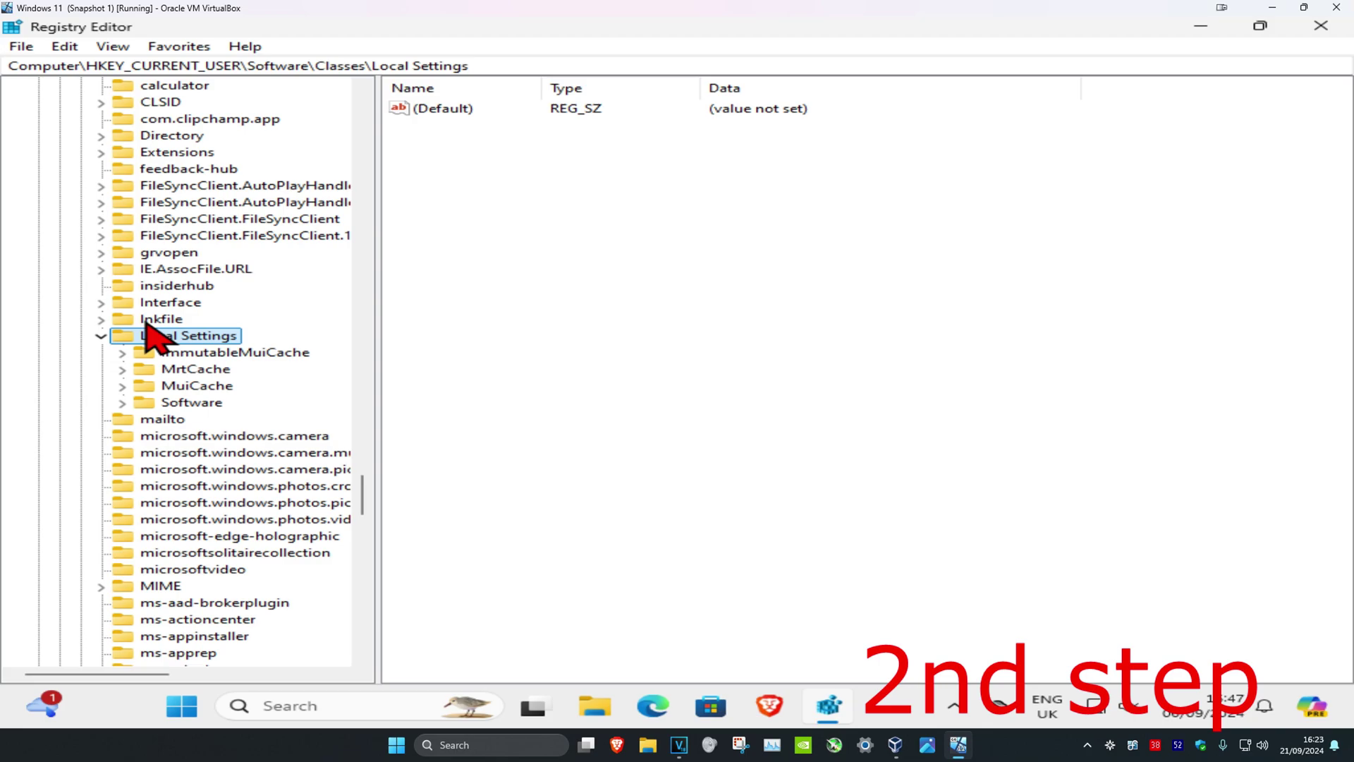
Expand Software\Microsoft\Windows\CurrentVersion\AppContainer under Local Settings to reveal Mappings and Storage
{"action": "left_click", "coordinate": [176, 405]}
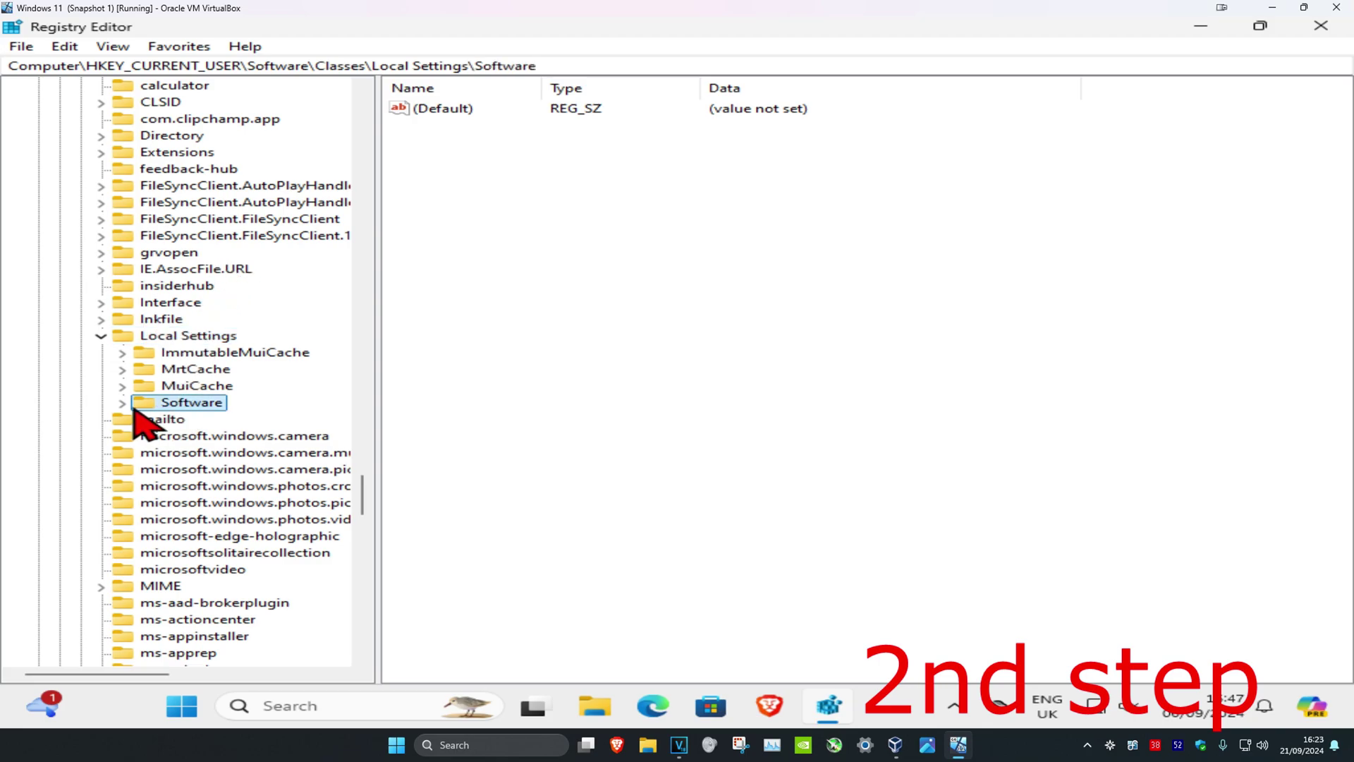
{"action": "left_click", "coordinate": [123, 403]}
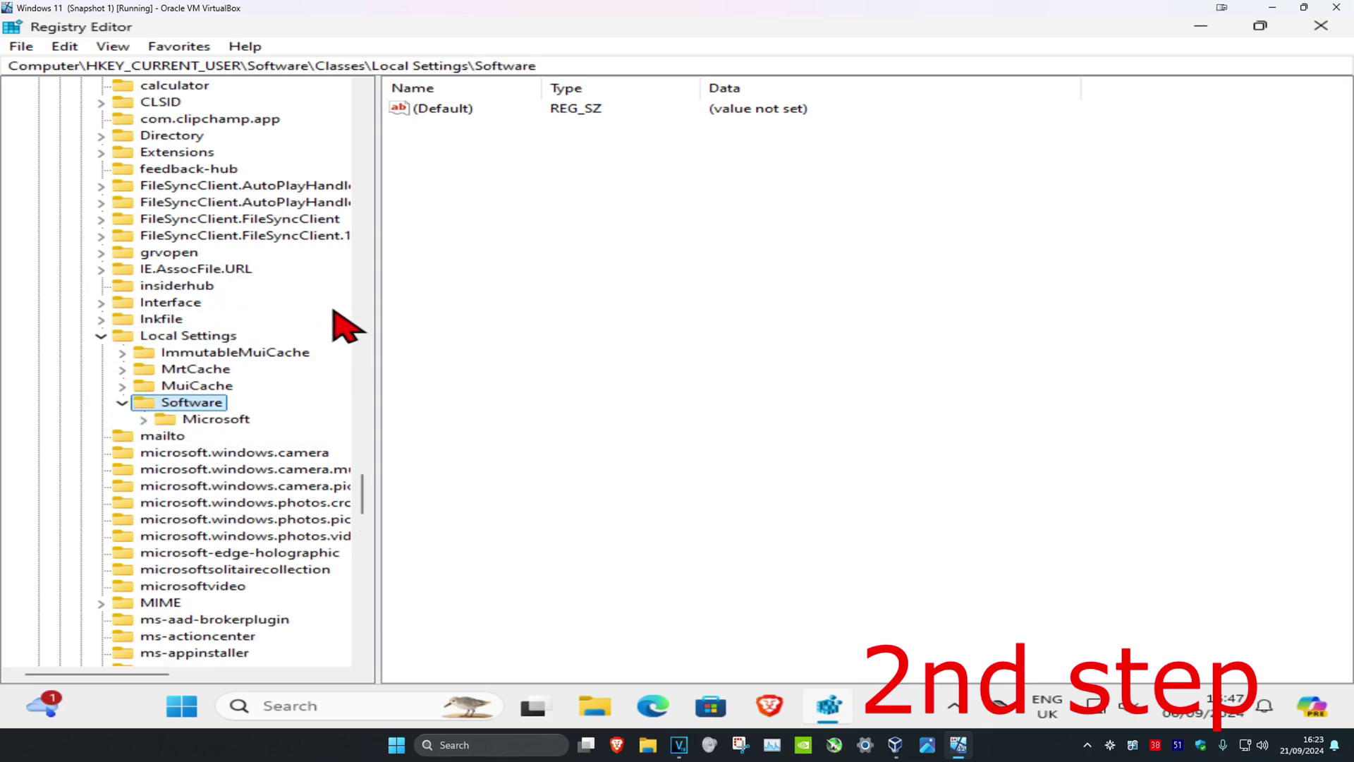
{"action": "left_click", "coordinate": [208, 421]}
{"action": "left_click", "coordinate": [144, 419]}
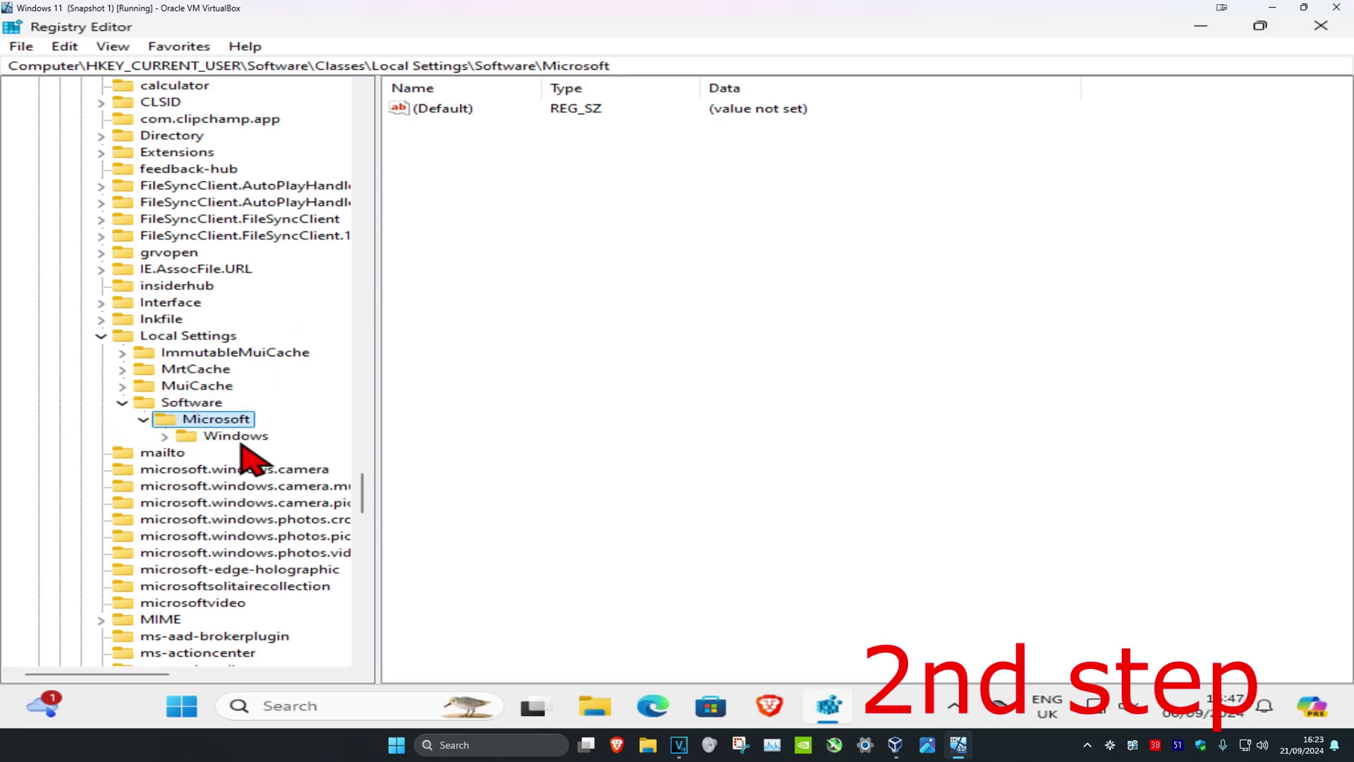
{"action": "left_click", "coordinate": [174, 436]}
{"action": "left_click", "coordinate": [165, 437]}
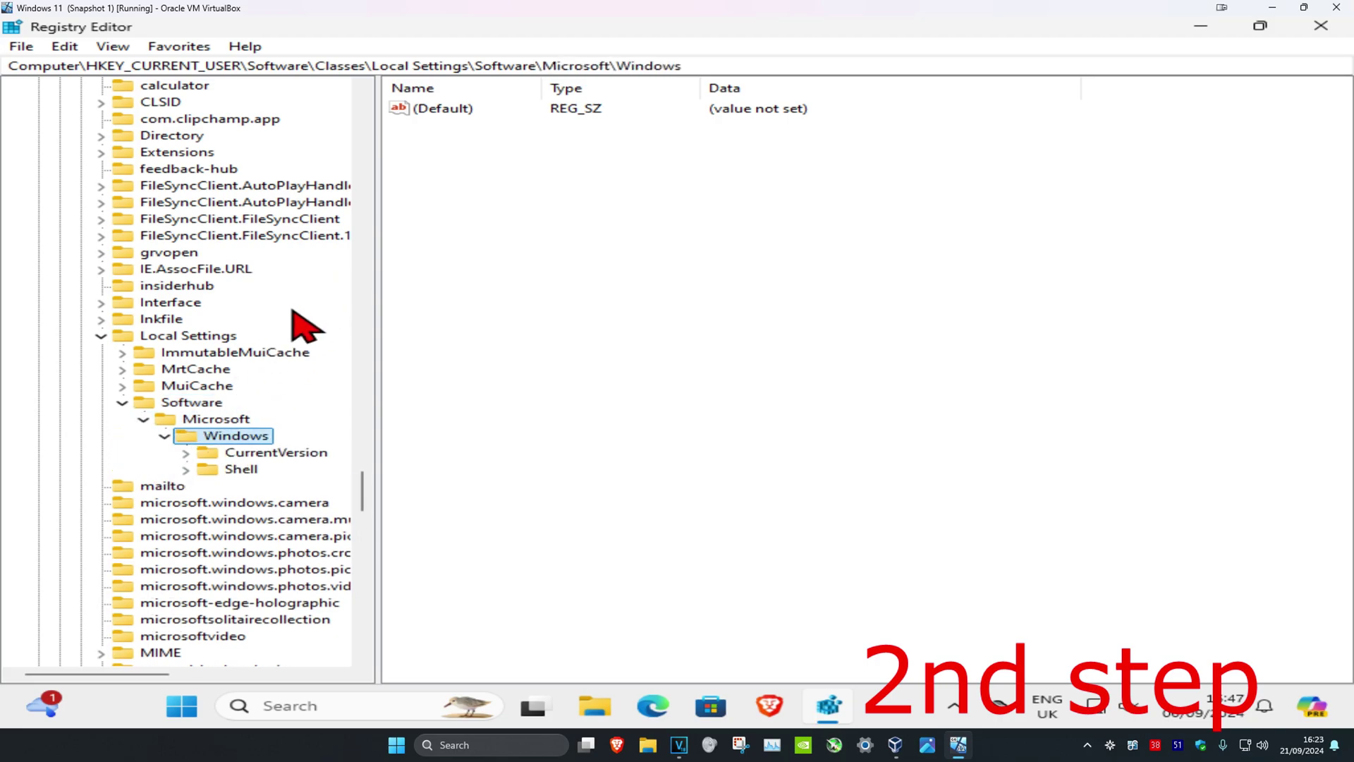
{"action": "left_click", "coordinate": [247, 452]}
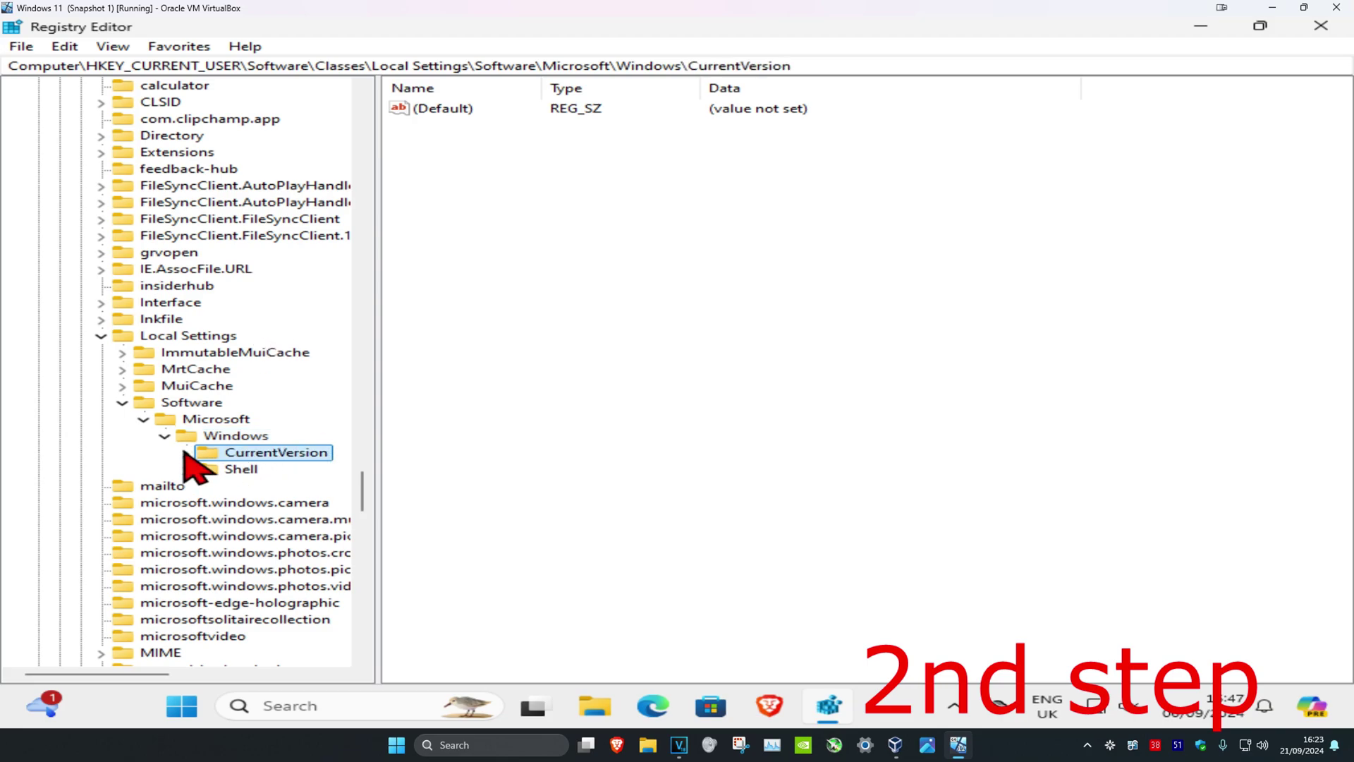
{"action": "left_click", "coordinate": [187, 453]}
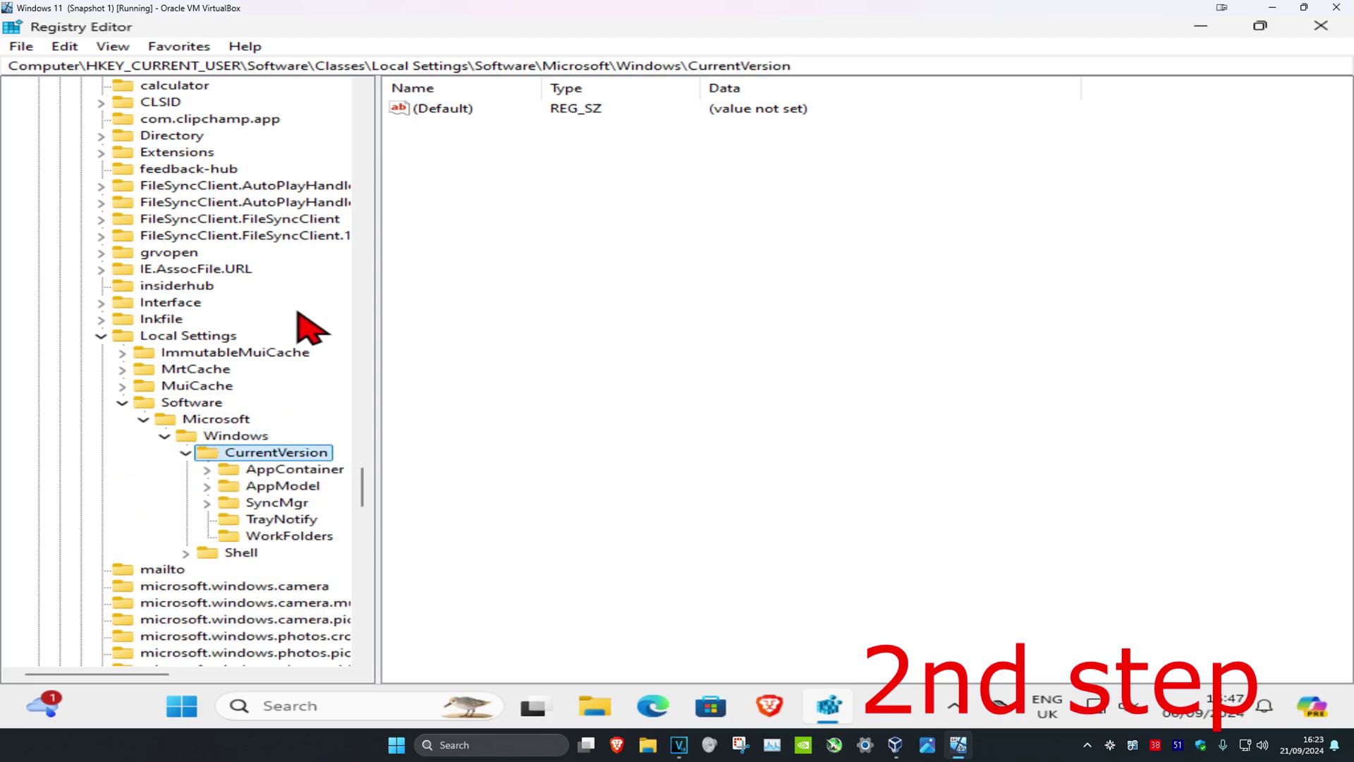
{"action": "left_click", "coordinate": [268, 469]}
{"action": "left_click", "coordinate": [207, 470]}
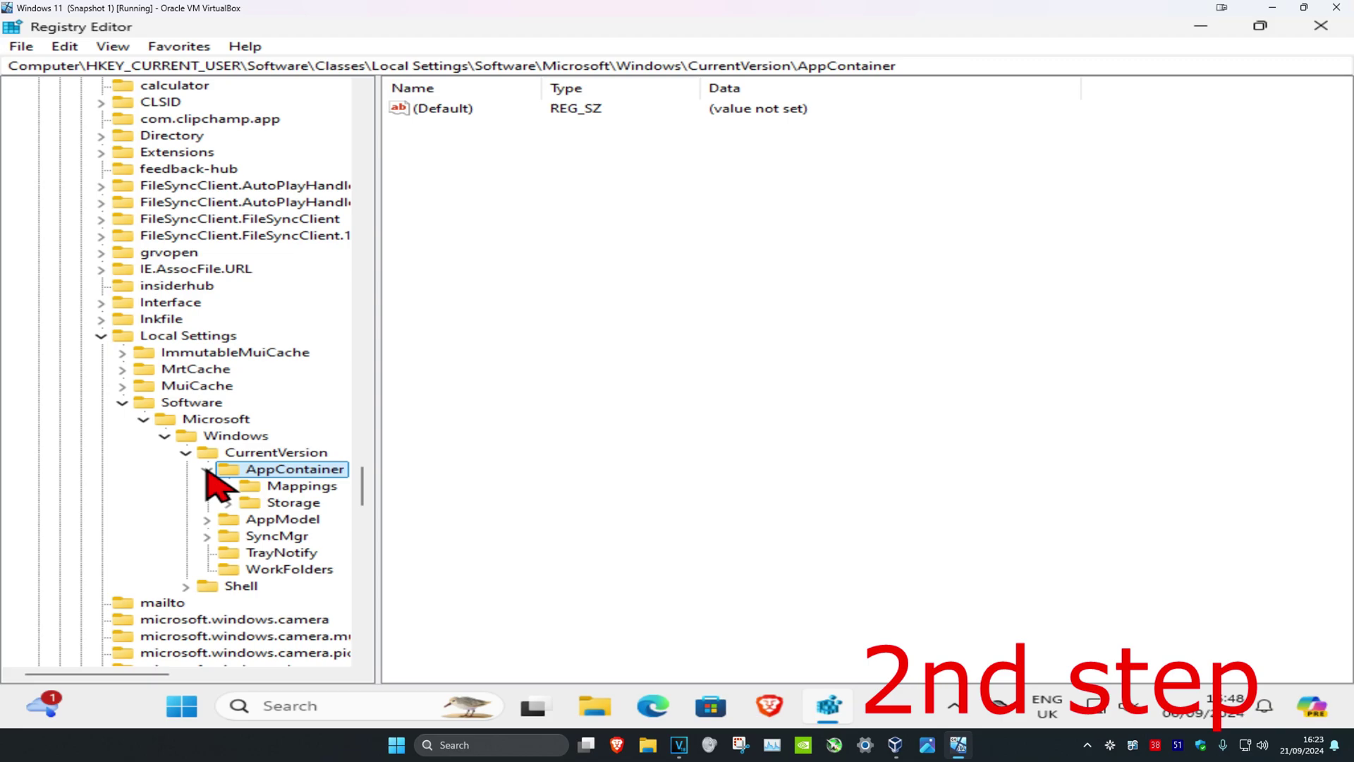
Expand the Storage key, widen the tree pane, and scroll through its app subkeys
{"action": "left_click", "coordinate": [289, 502]}
{"action": "left_click", "coordinate": [228, 503]}
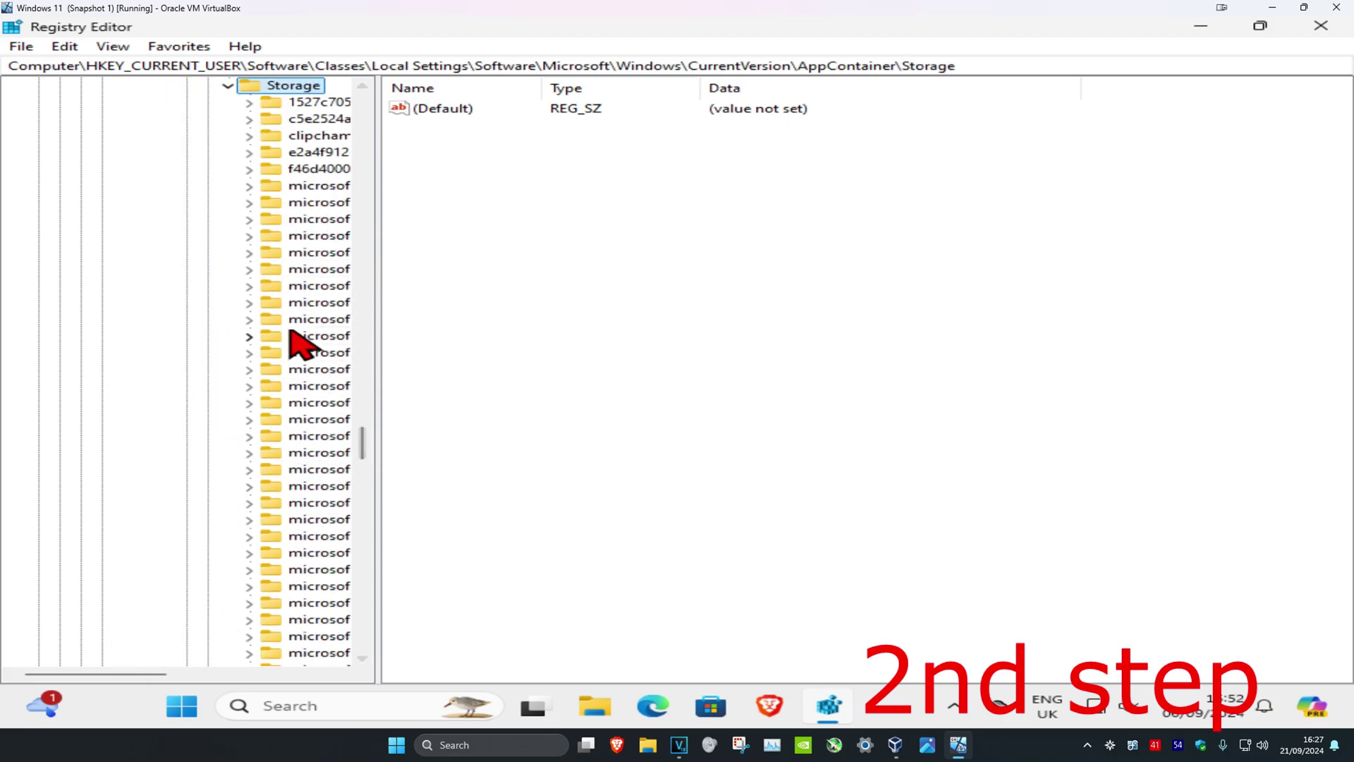
{"action": "left_click_drag", "start_coordinate": [378, 339], "coordinate": [538, 351]}
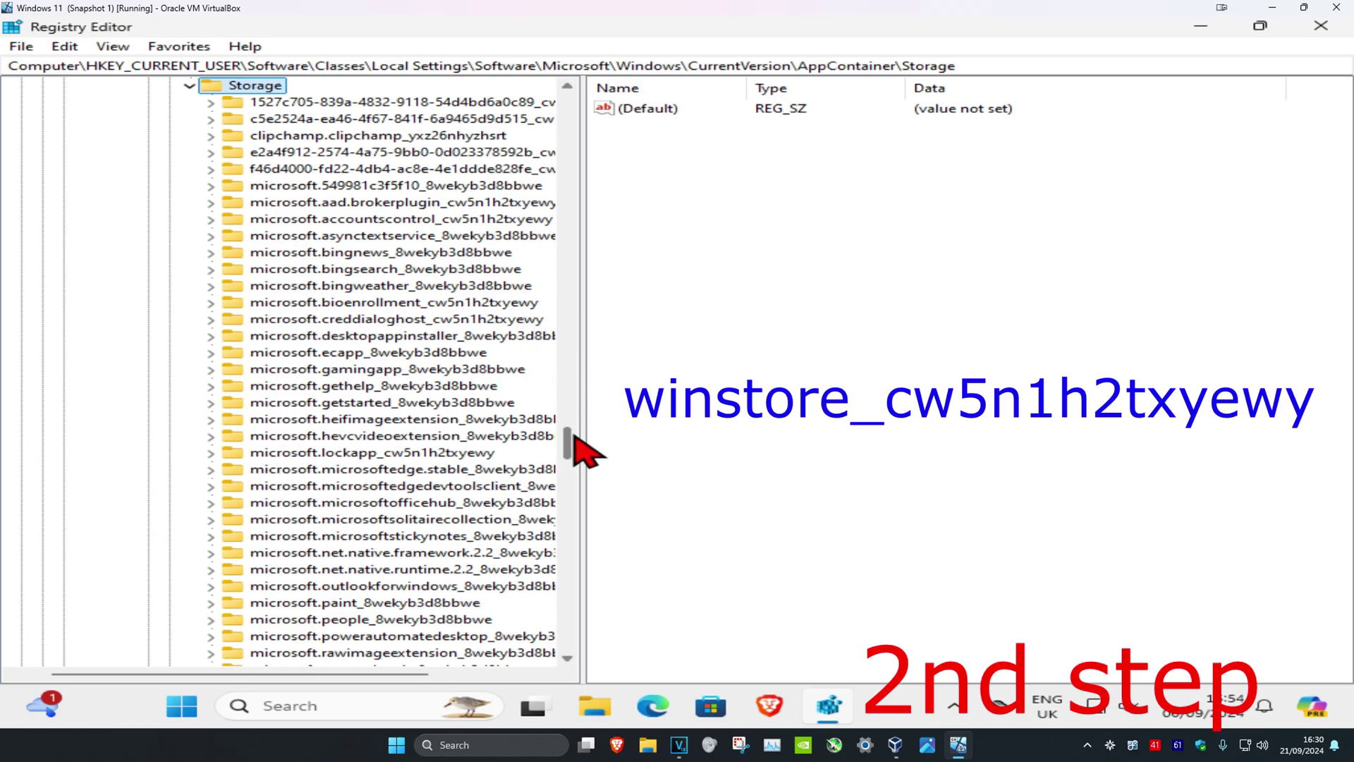
{"action": "left_click_drag", "start_coordinate": [575, 436], "coordinate": [564, 507]}
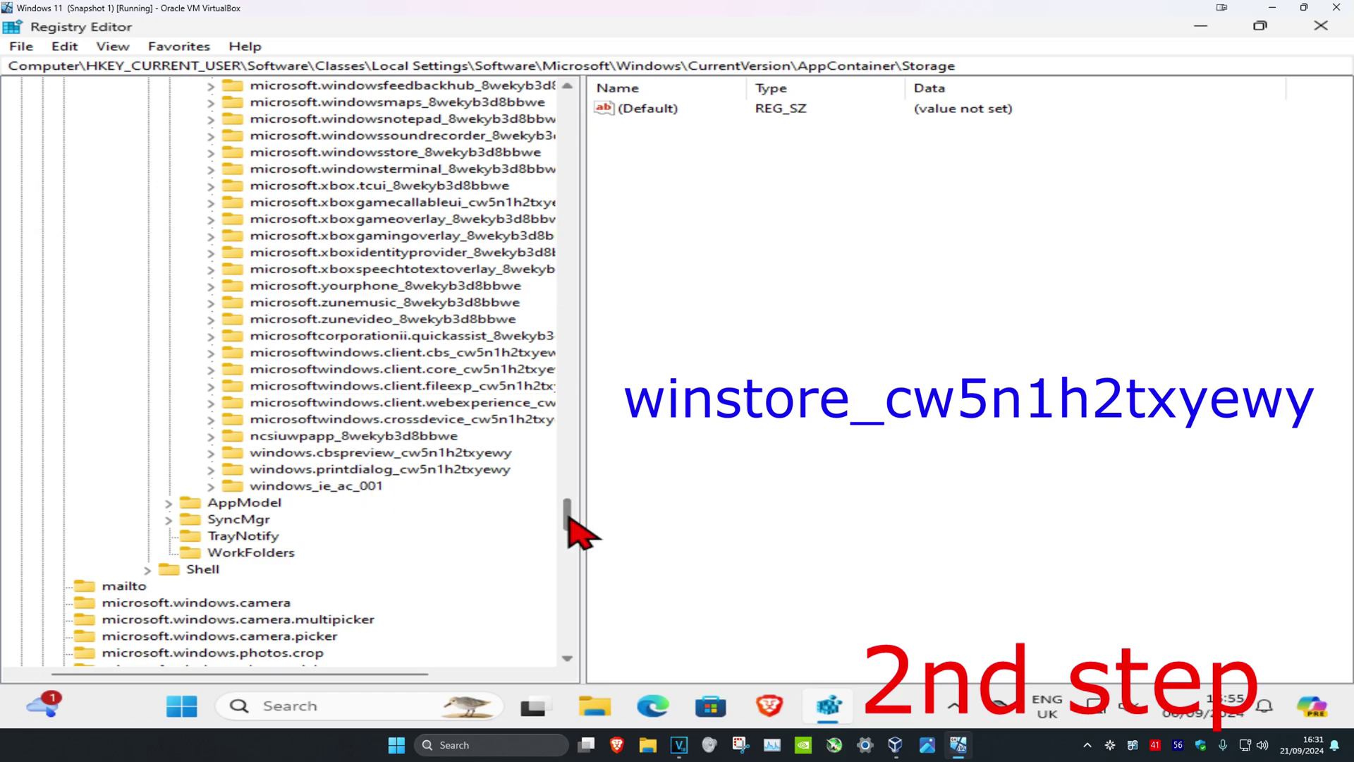
{"action": "left_click_drag", "start_coordinate": [569, 517], "coordinate": [561, 435]}
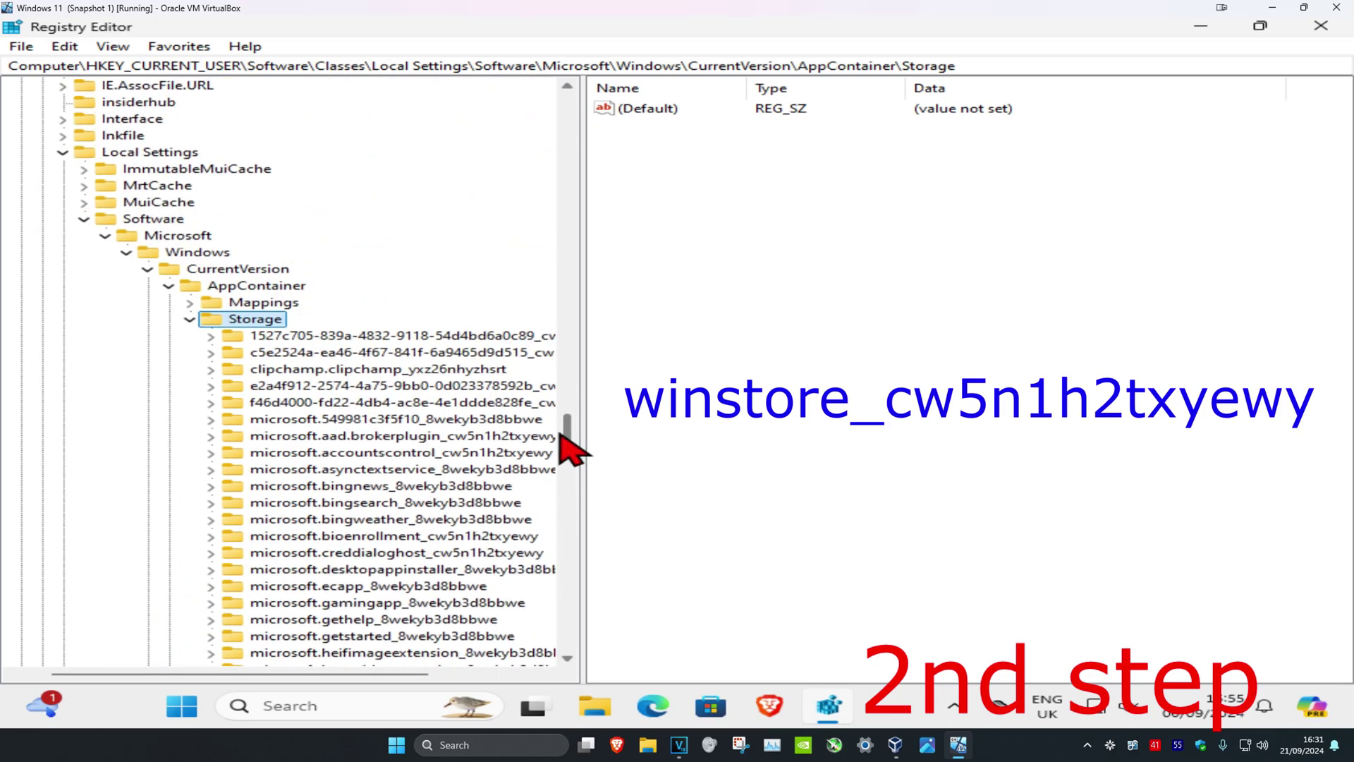
Create a new subkey under the Storage key
{"action": "right_click", "coordinate": [253, 321]}
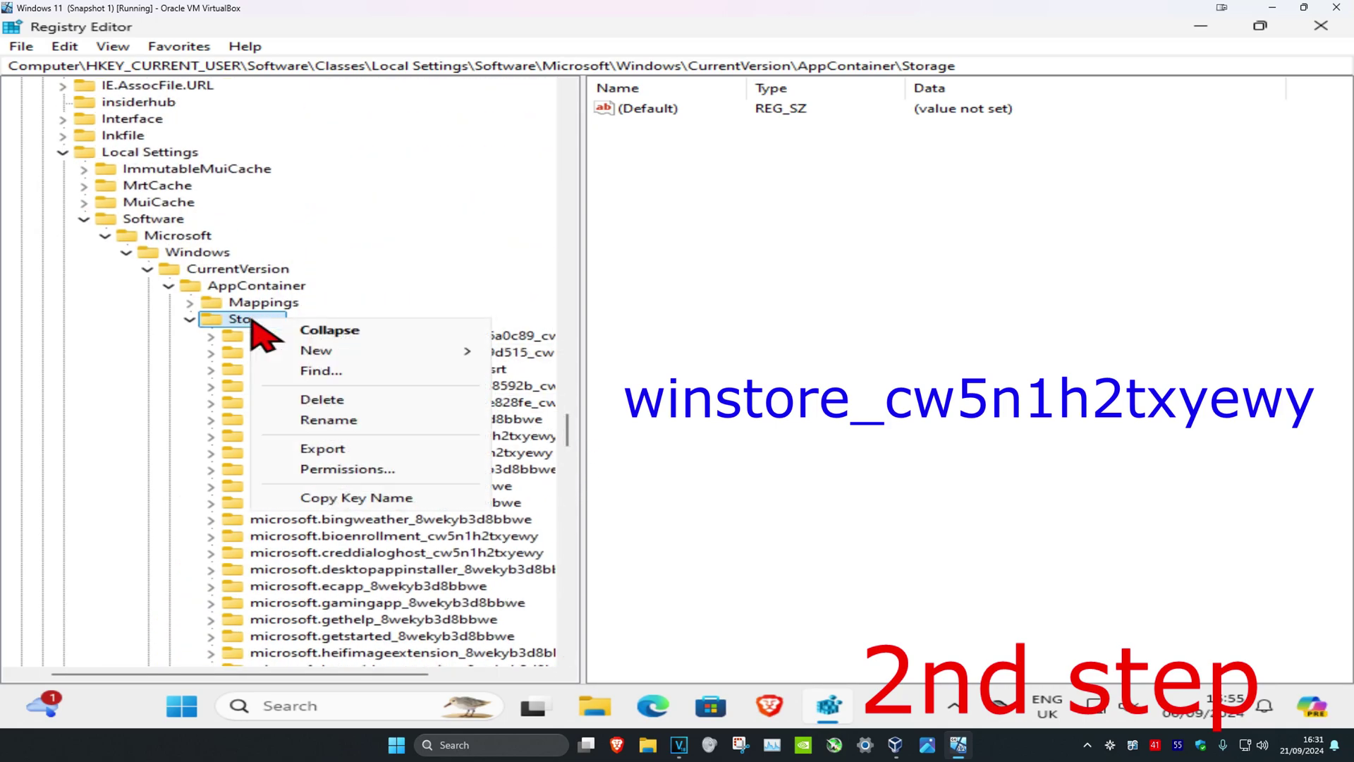
{"action": "mouse_move", "coordinate": [306, 353]}
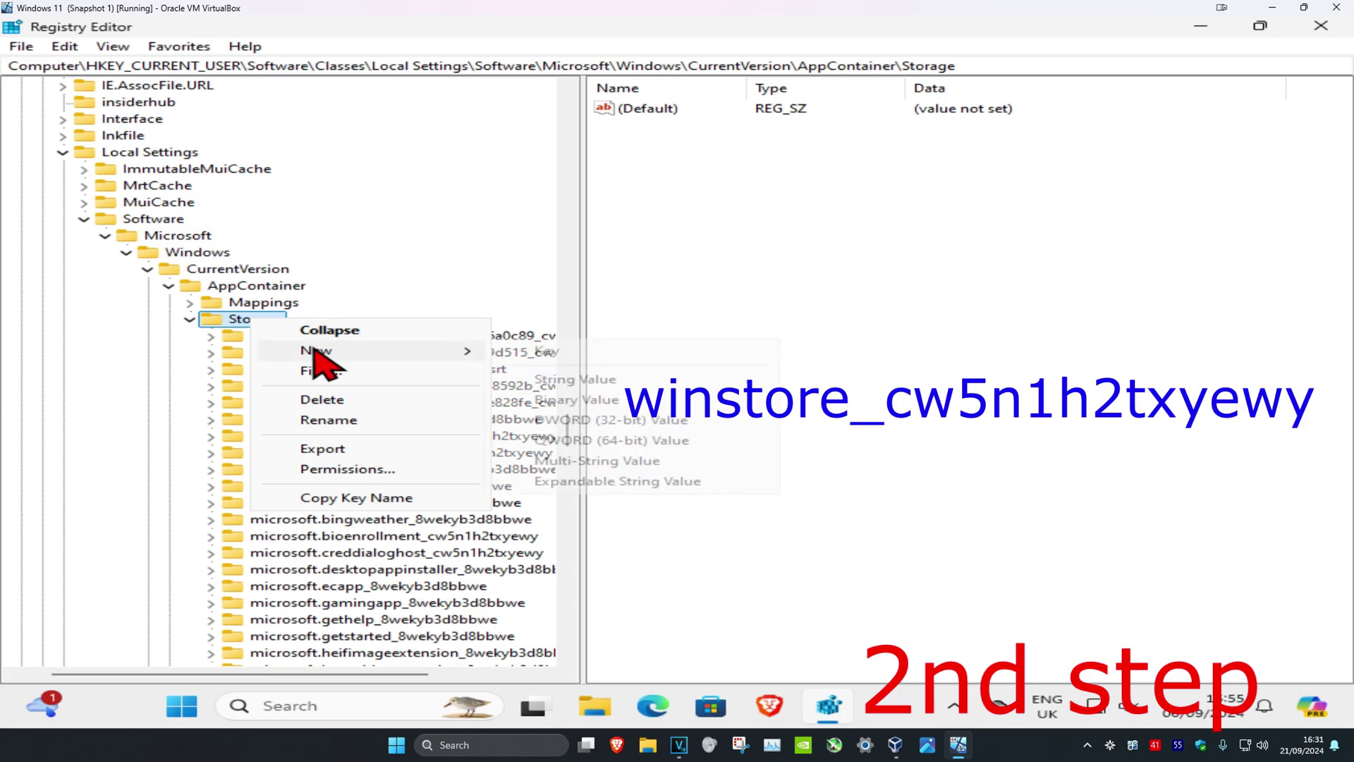
{"action": "left_click", "coordinate": [547, 353]}
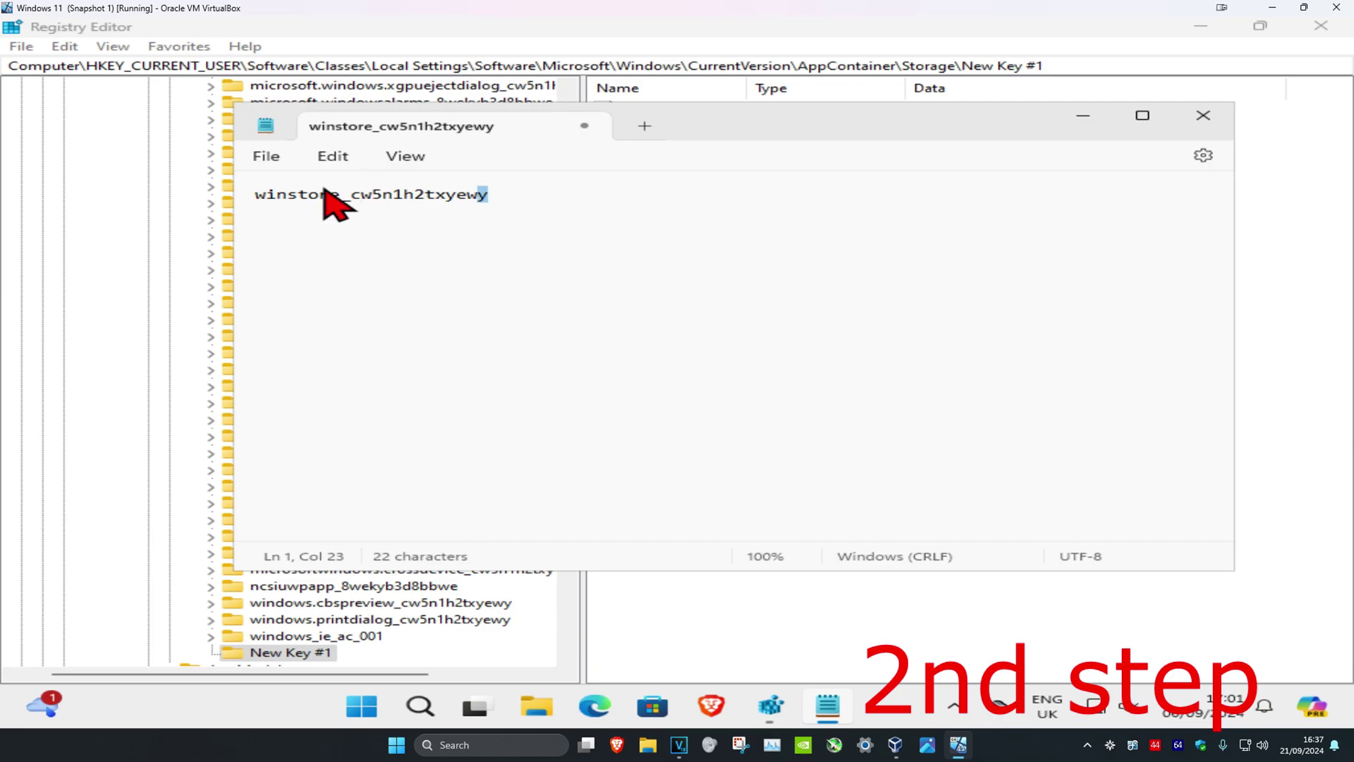
Rename New Key #1 to winstore_cw5n1h2txyewy using the name copied from Notepad
{"action": "double_click", "coordinate": [333, 198]}
{"action": "key", "text": "ctrl+c"}
{"action": "left_click", "coordinate": [1083, 115]}
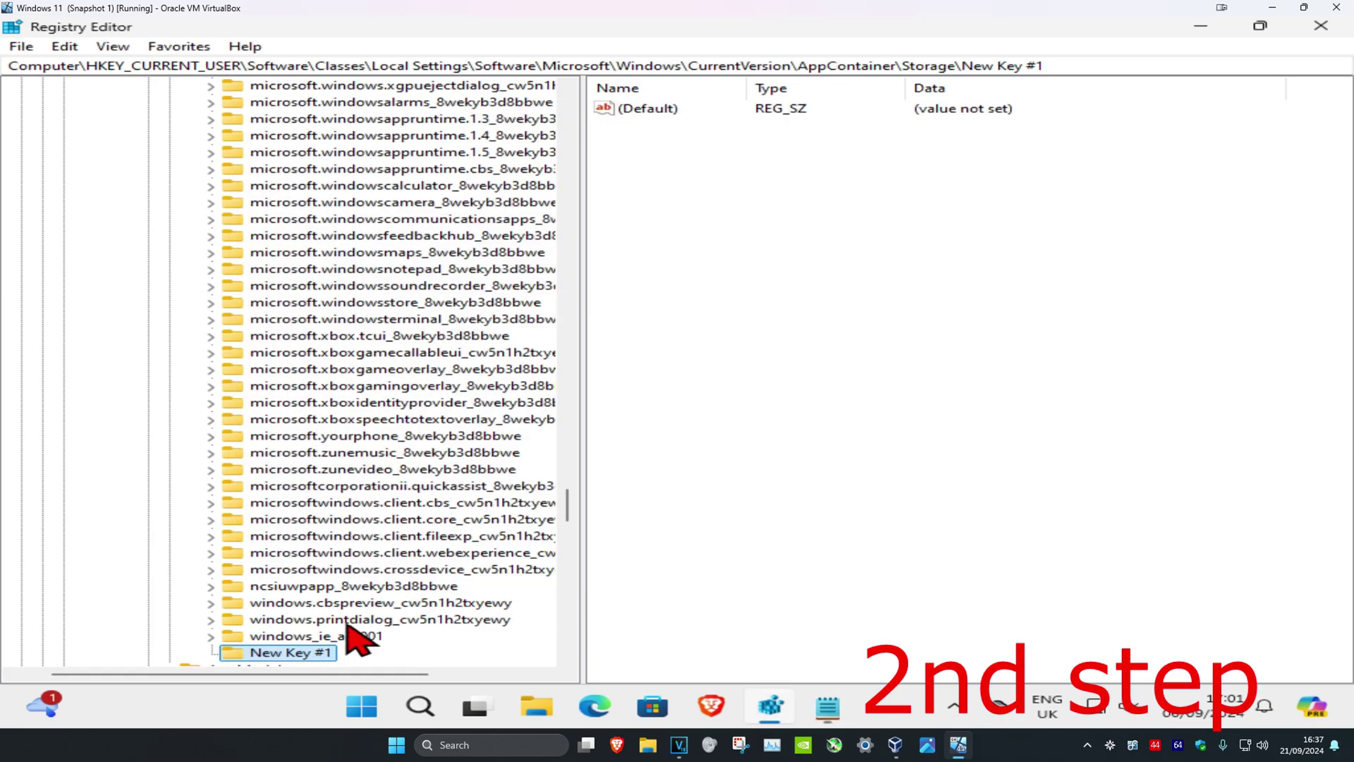
{"action": "scroll", "coordinate": [381, 494], "scroll_direction": "down", "scroll_amount": 1}
{"action": "right_click", "coordinate": [282, 604]}
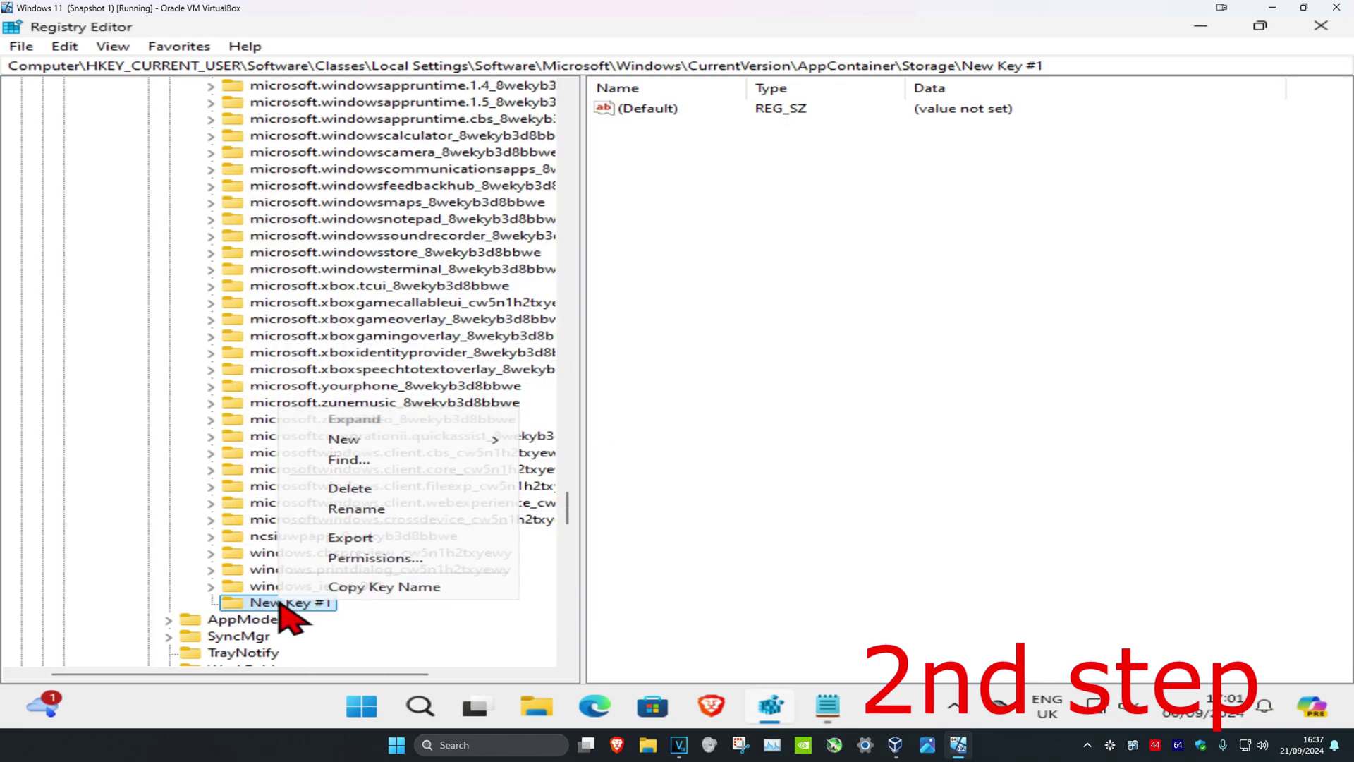
{"action": "left_click", "coordinate": [359, 509]}
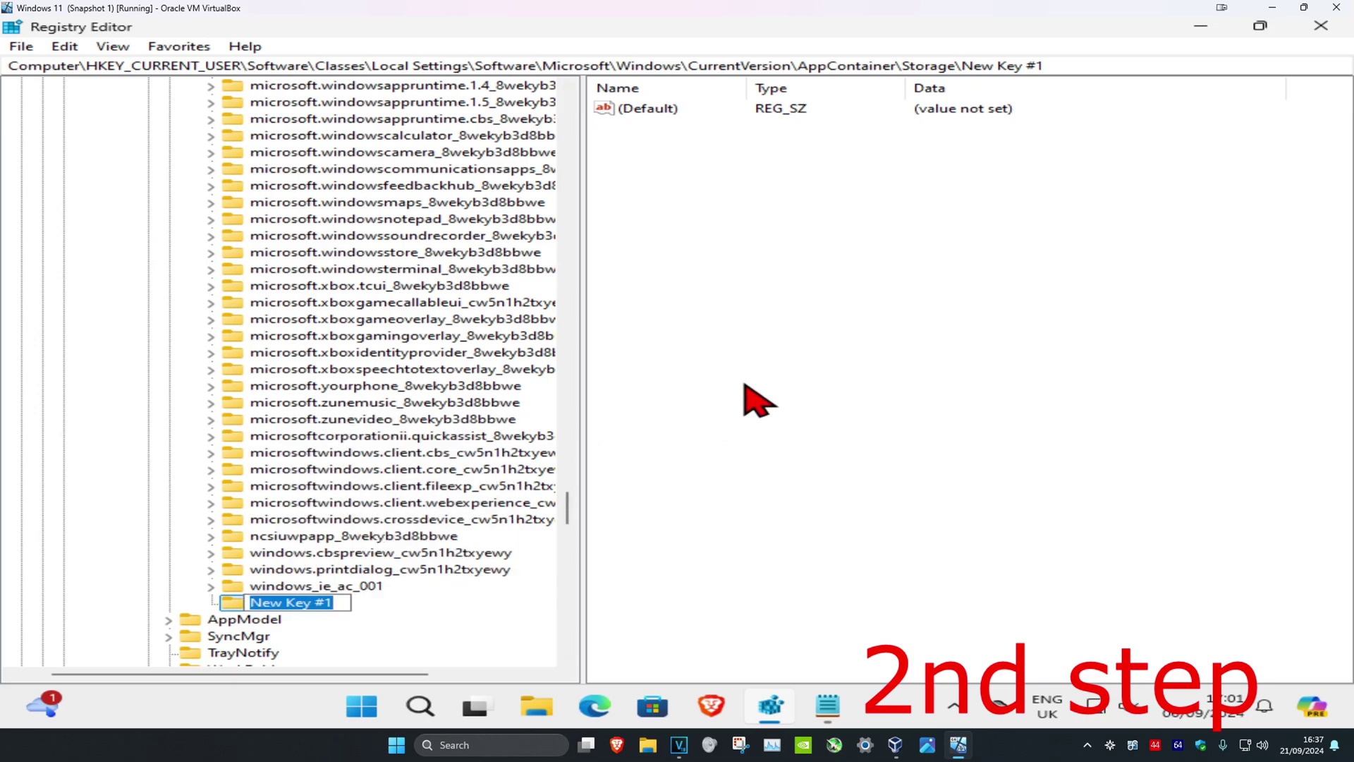
{"action": "key", "text": "ctrl+v"}
{"action": "key", "text": "Return"}
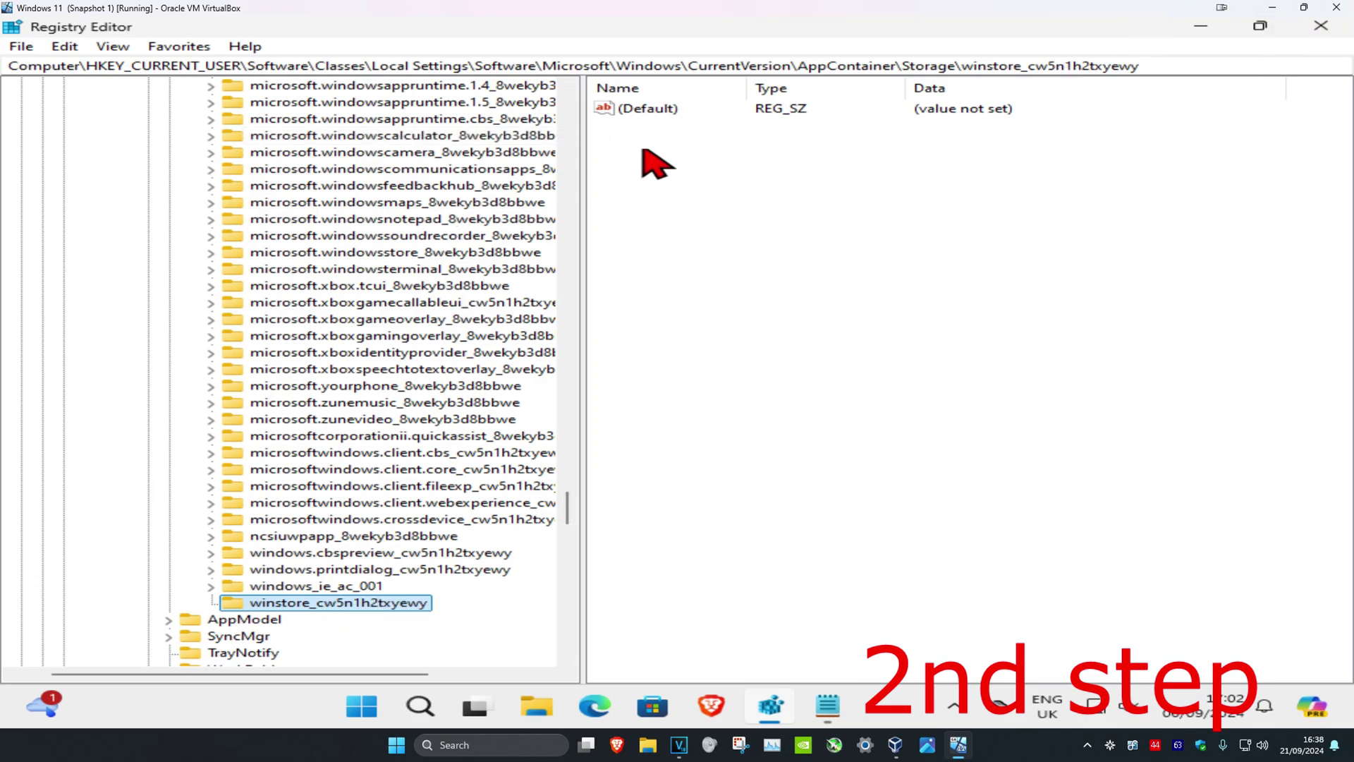
Close Registry Editor and download the SetACL 3.1.2 EXE version, accepting the terms
{"action": "left_click", "coordinate": [1320, 25]}
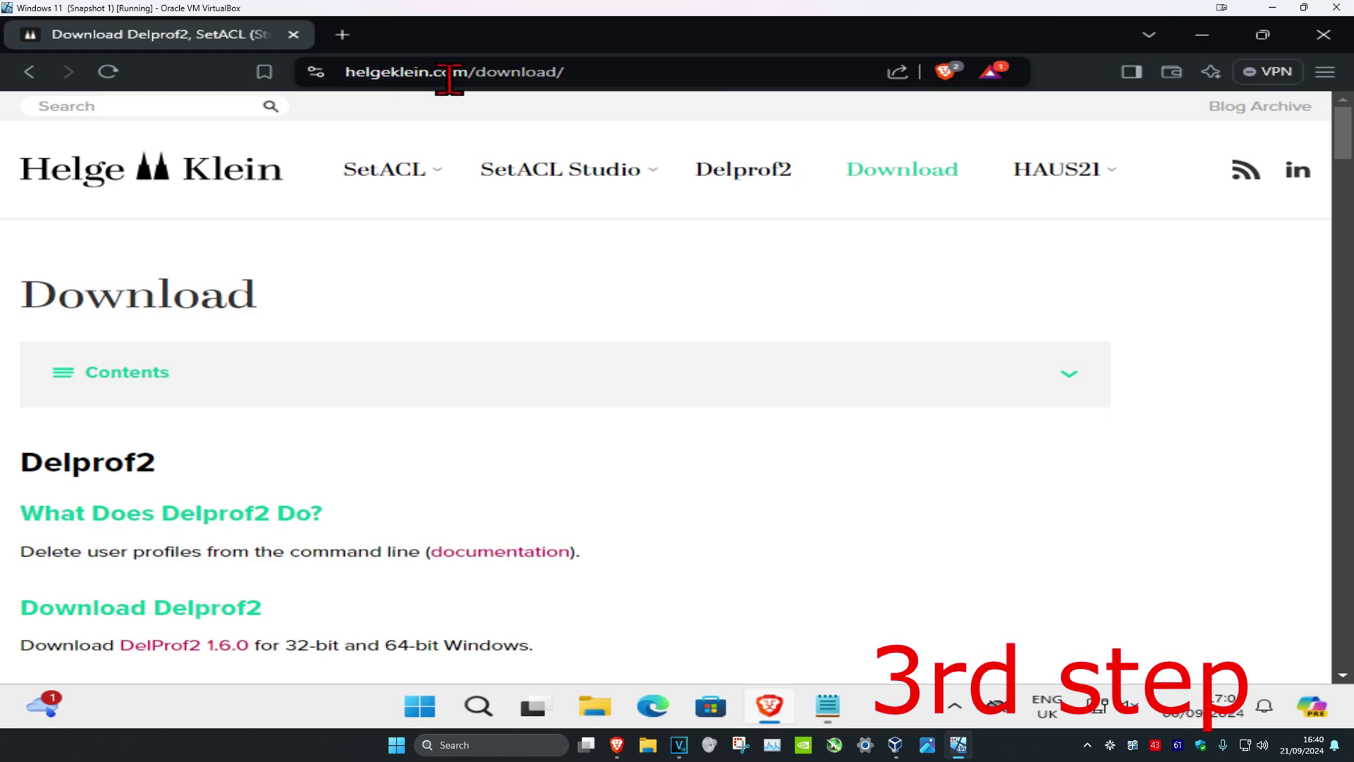
{"action": "scroll", "coordinate": [557, 326], "scroll_direction": "down", "scroll_amount": 3}
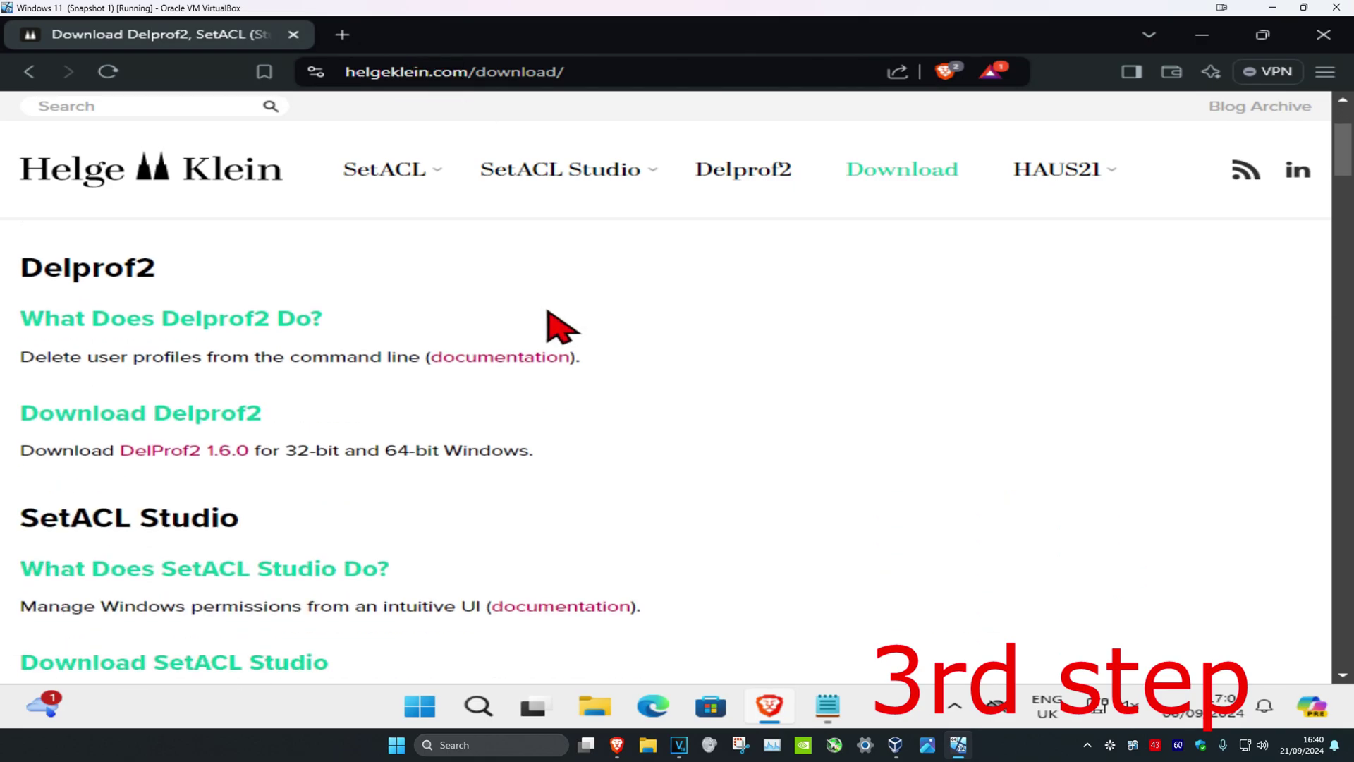
{"action": "scroll", "coordinate": [558, 326], "scroll_direction": "down", "scroll_amount": 8}
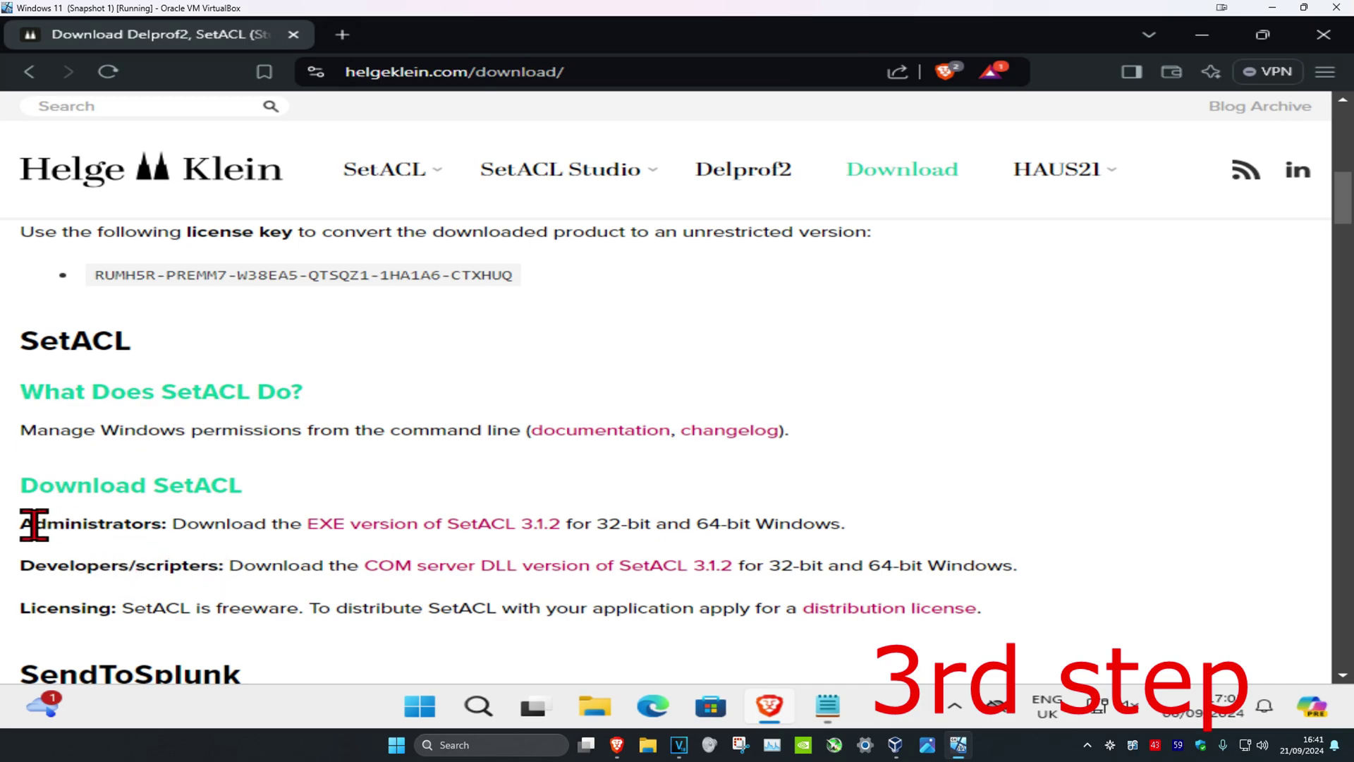
{"action": "mouse_move", "coordinate": [33, 523]}
{"action": "left_mouse_down"}
{"action": "mouse_move", "coordinate": [191, 526]}
{"action": "mouse_move", "coordinate": [51, 526]}
{"action": "left_mouse_up"}
{"action": "left_click", "coordinate": [335, 535]}
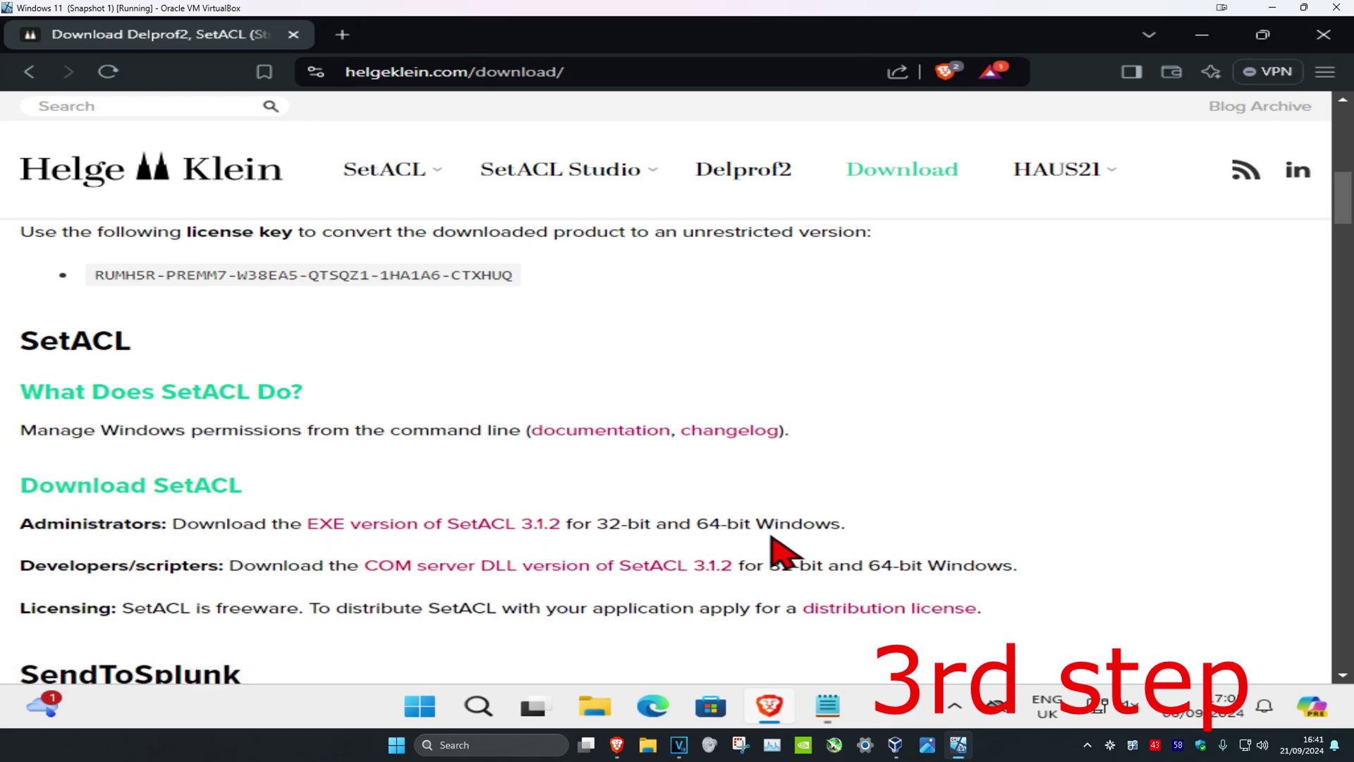
{"action": "left_click", "coordinate": [434, 526]}
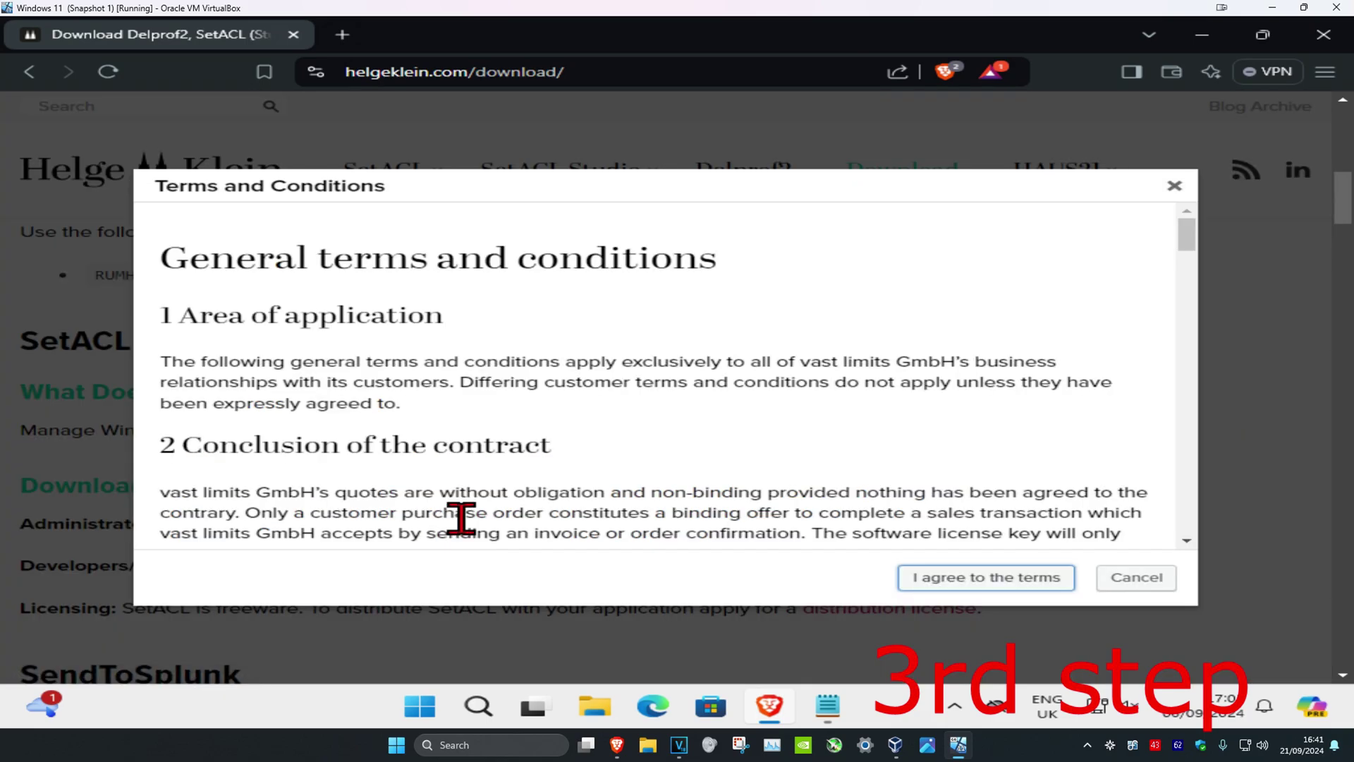
{"action": "left_click", "coordinate": [964, 581]}
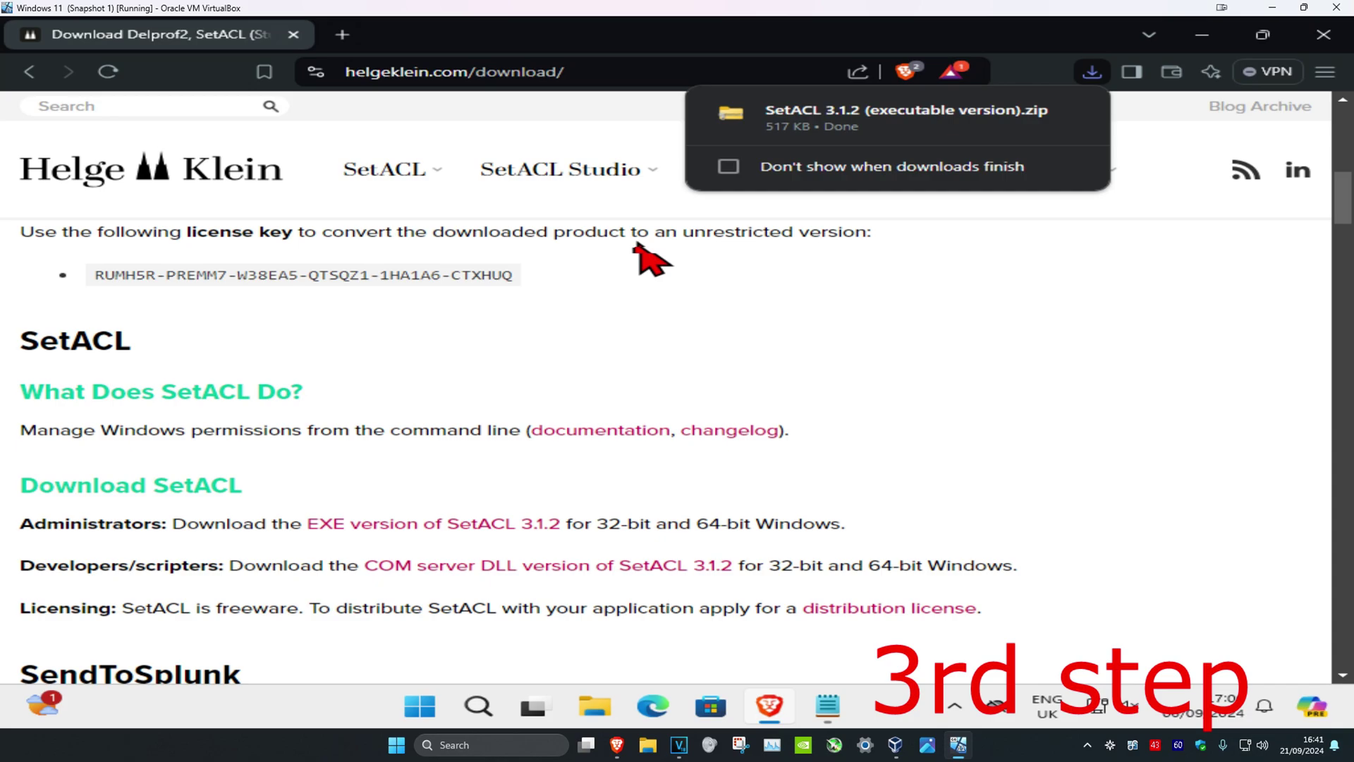
Show the downloaded zip in its folder and delete the OperaSetup installer
{"action": "right_click", "coordinate": [840, 120]}
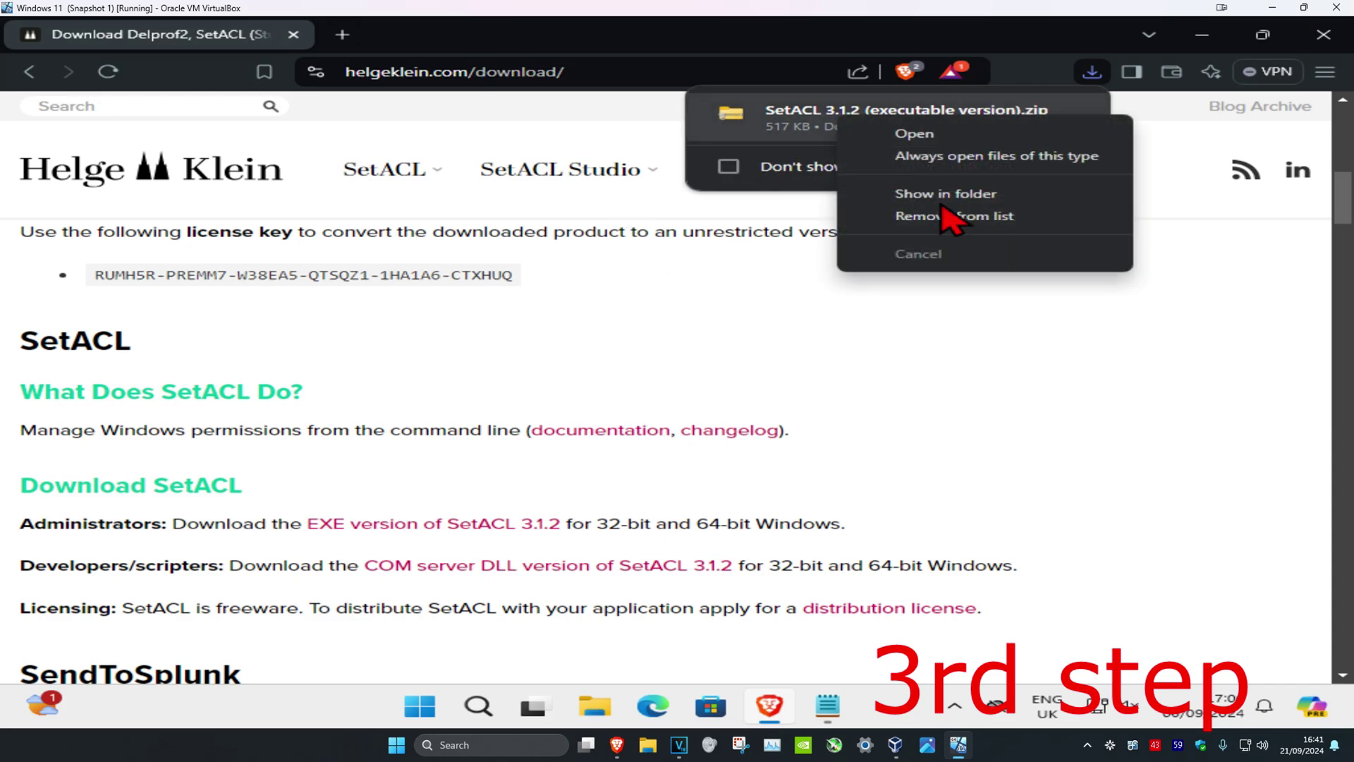
{"action": "left_click", "coordinate": [943, 196]}
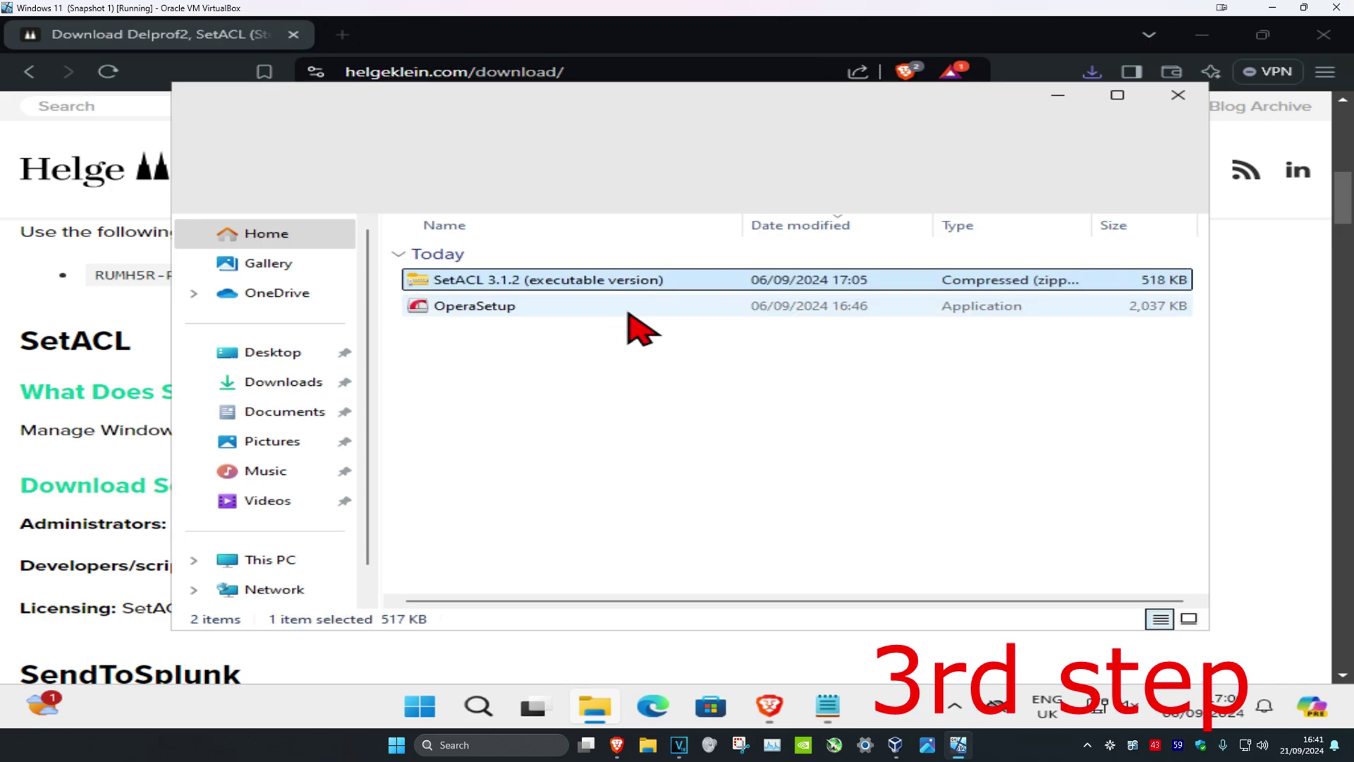
{"action": "left_click_drag", "start_coordinate": [582, 395], "coordinate": [493, 311]}
{"action": "key", "text": "Delete"}
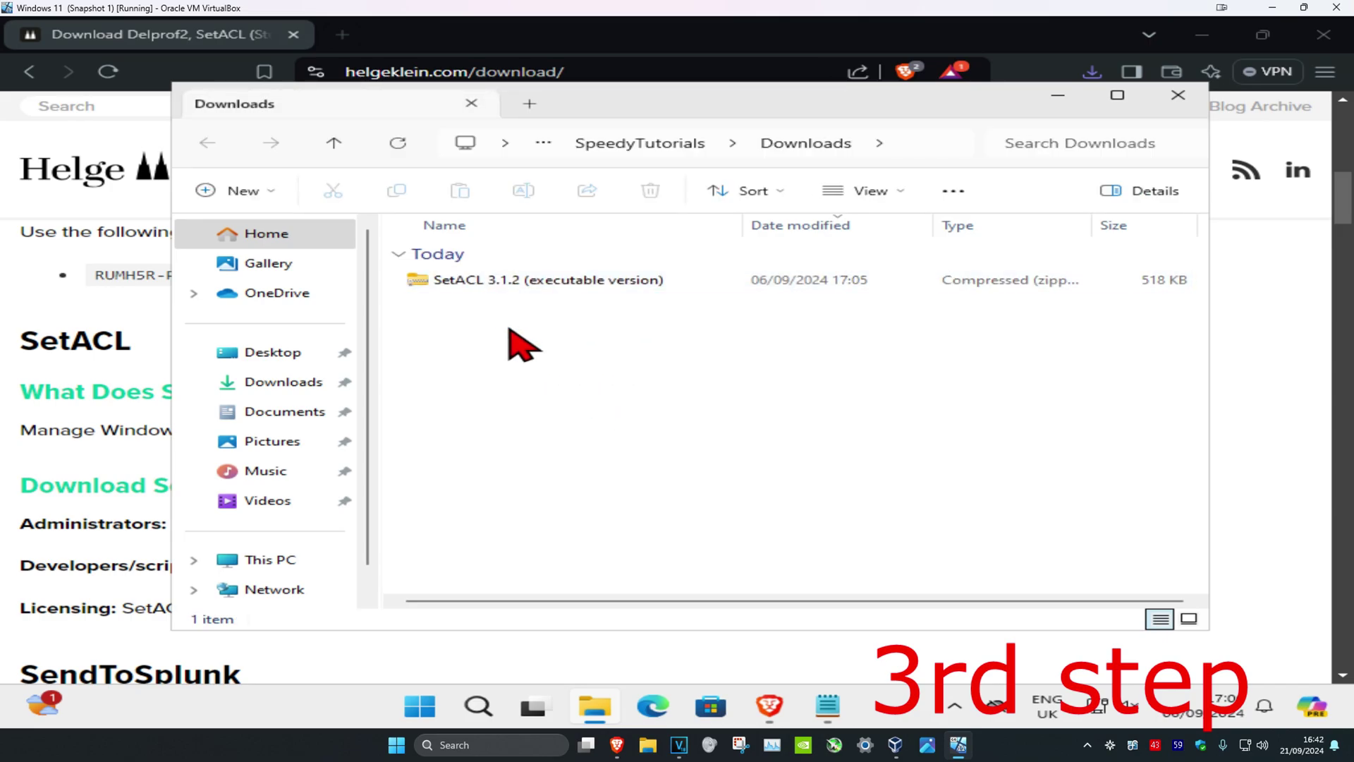
Extract the SetACL 3.1.2 zip without auto-opening, then open the extracted inner folder
{"action": "left_click", "coordinate": [496, 286]}
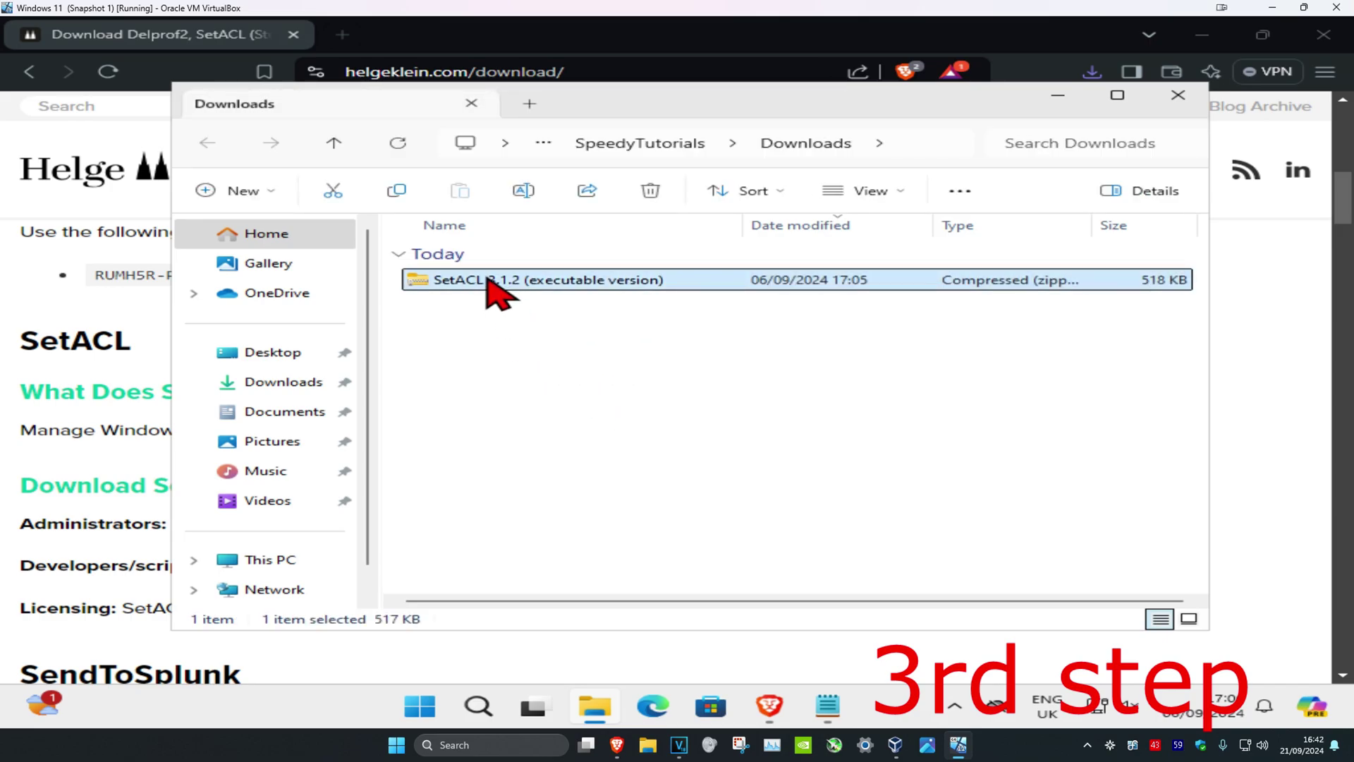
{"action": "right_click", "coordinate": [491, 282]}
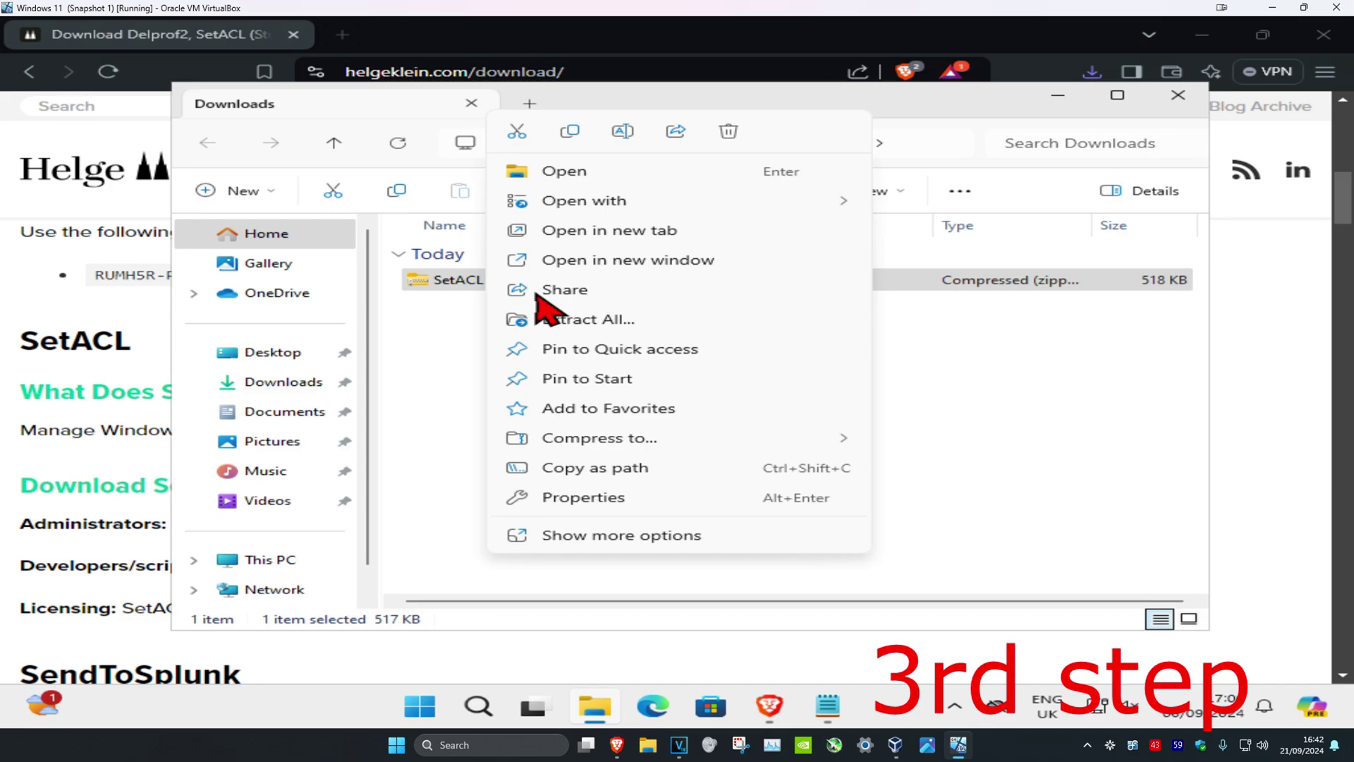
{"action": "left_click", "coordinate": [595, 319]}
{"action": "left_click", "coordinate": [330, 322]}
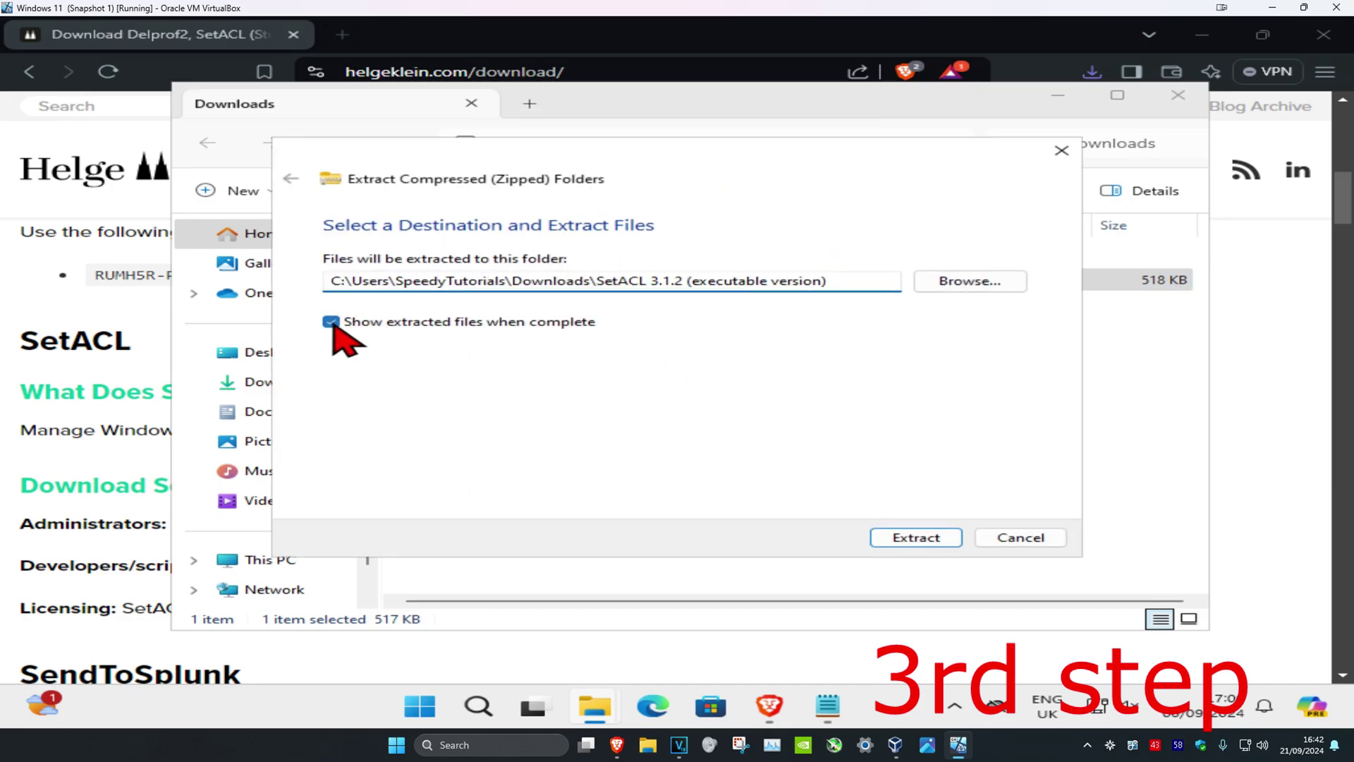
{"action": "left_click", "coordinate": [918, 539]}
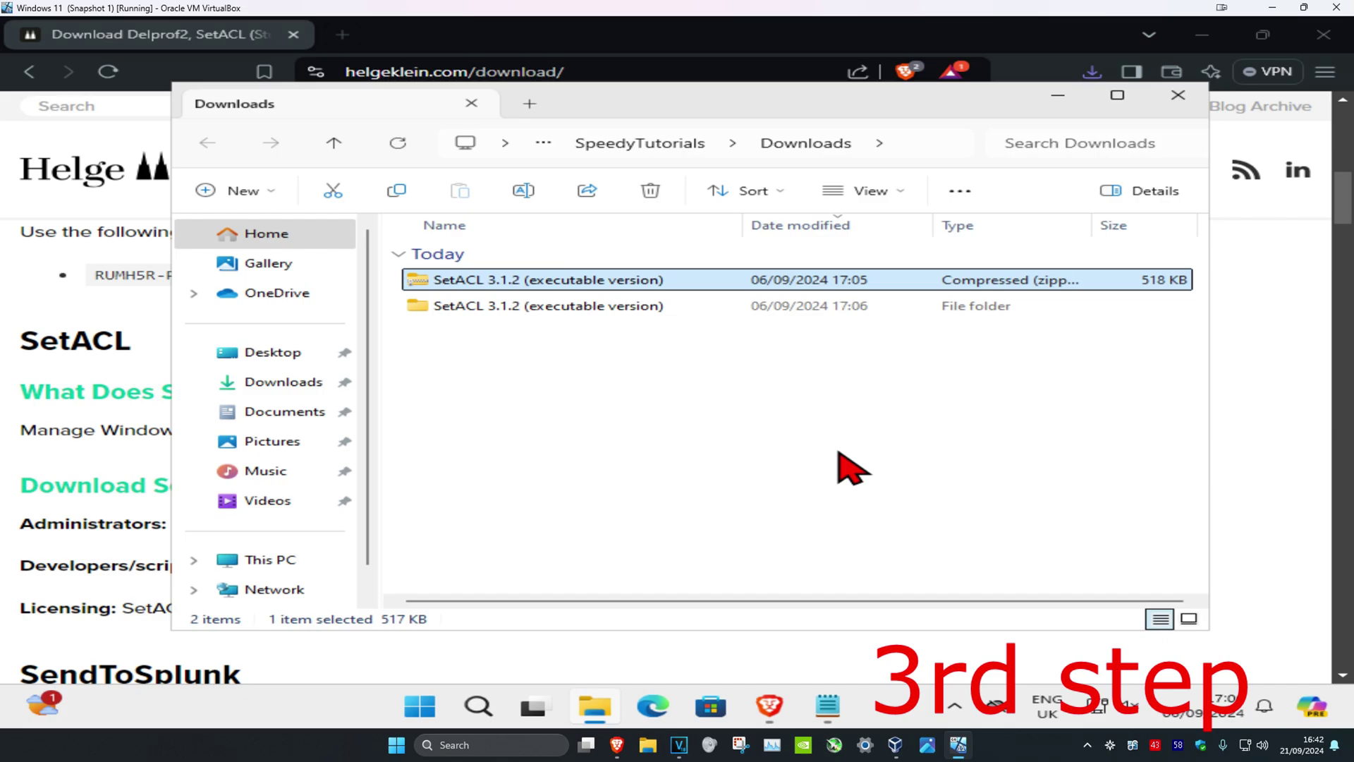
{"action": "left_click", "coordinate": [829, 453]}
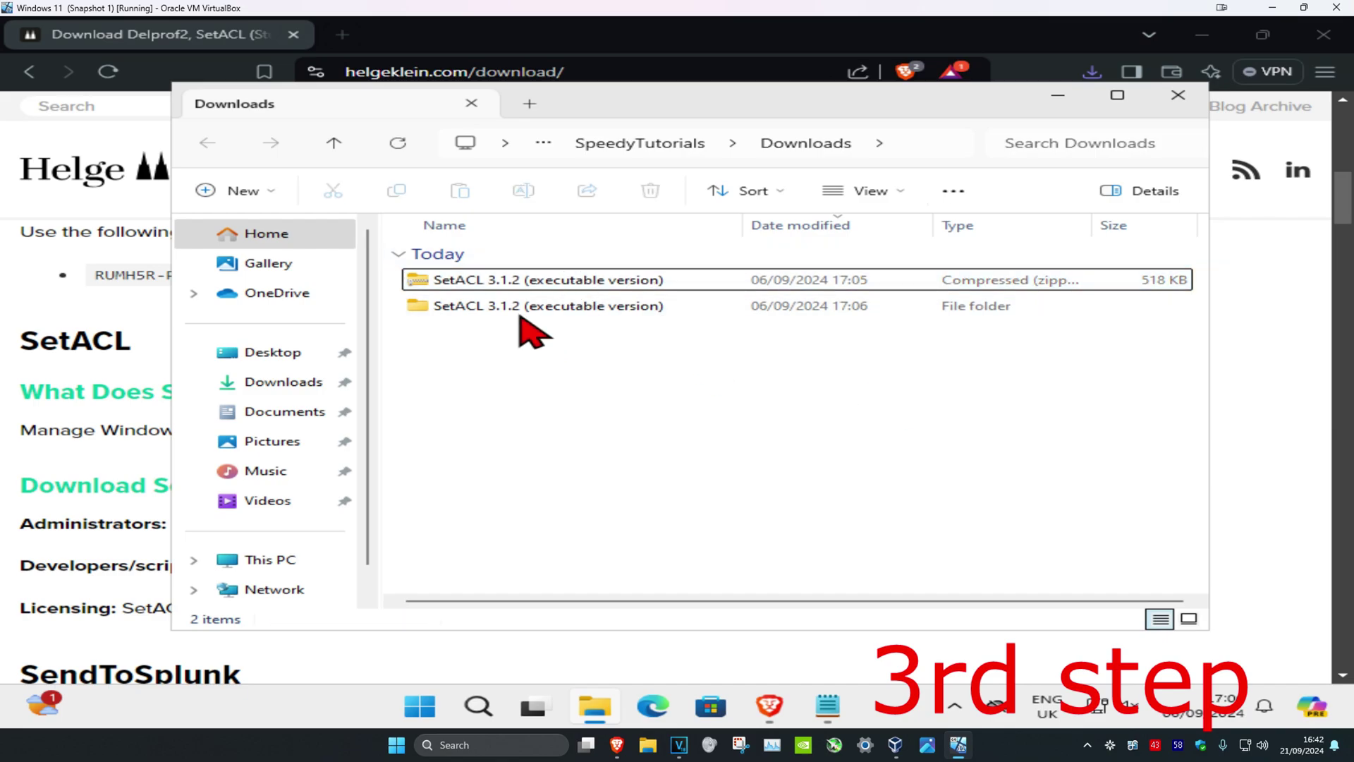
{"action": "double_click", "coordinate": [549, 305]}
{"action": "double_click", "coordinate": [554, 286]}
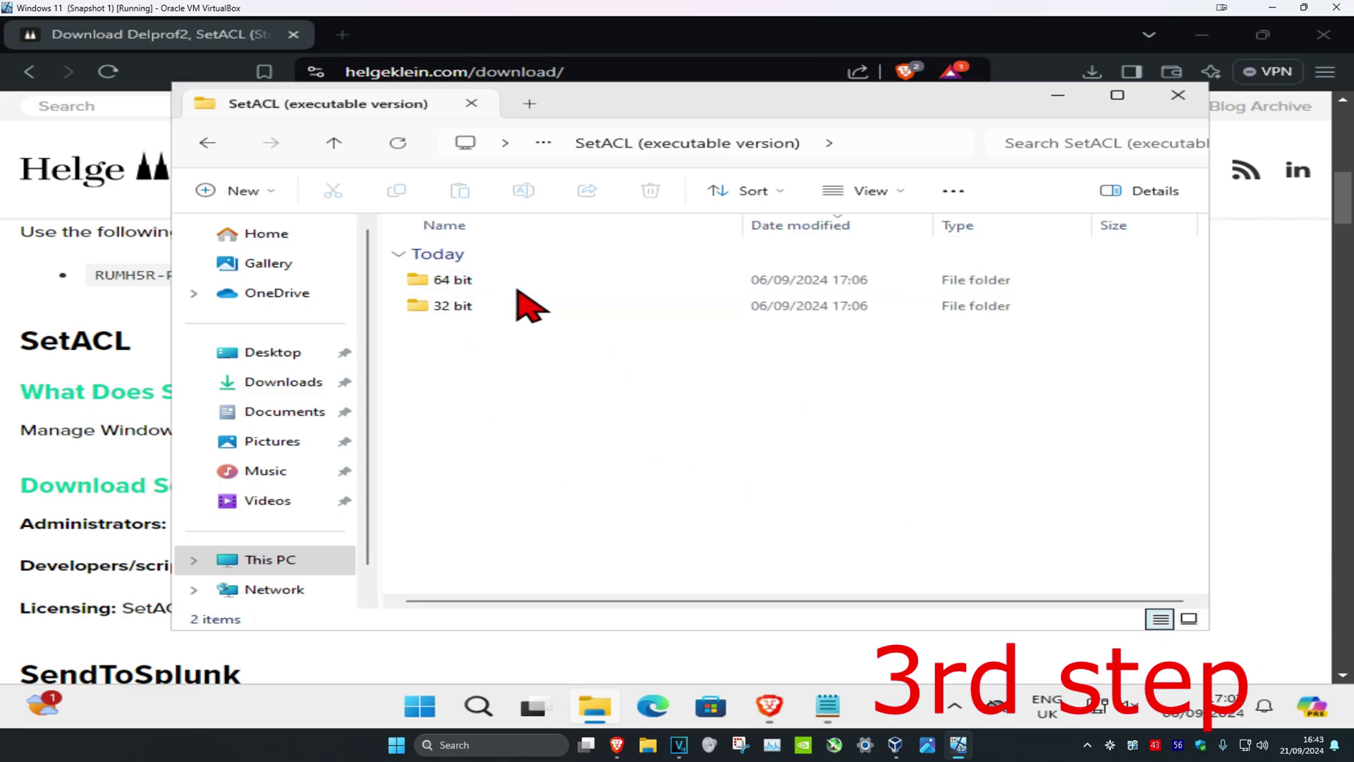
Open System Information, confirm System Type is x64-based PC, then minimize it
{"action": "left_click", "coordinate": [480, 706]}
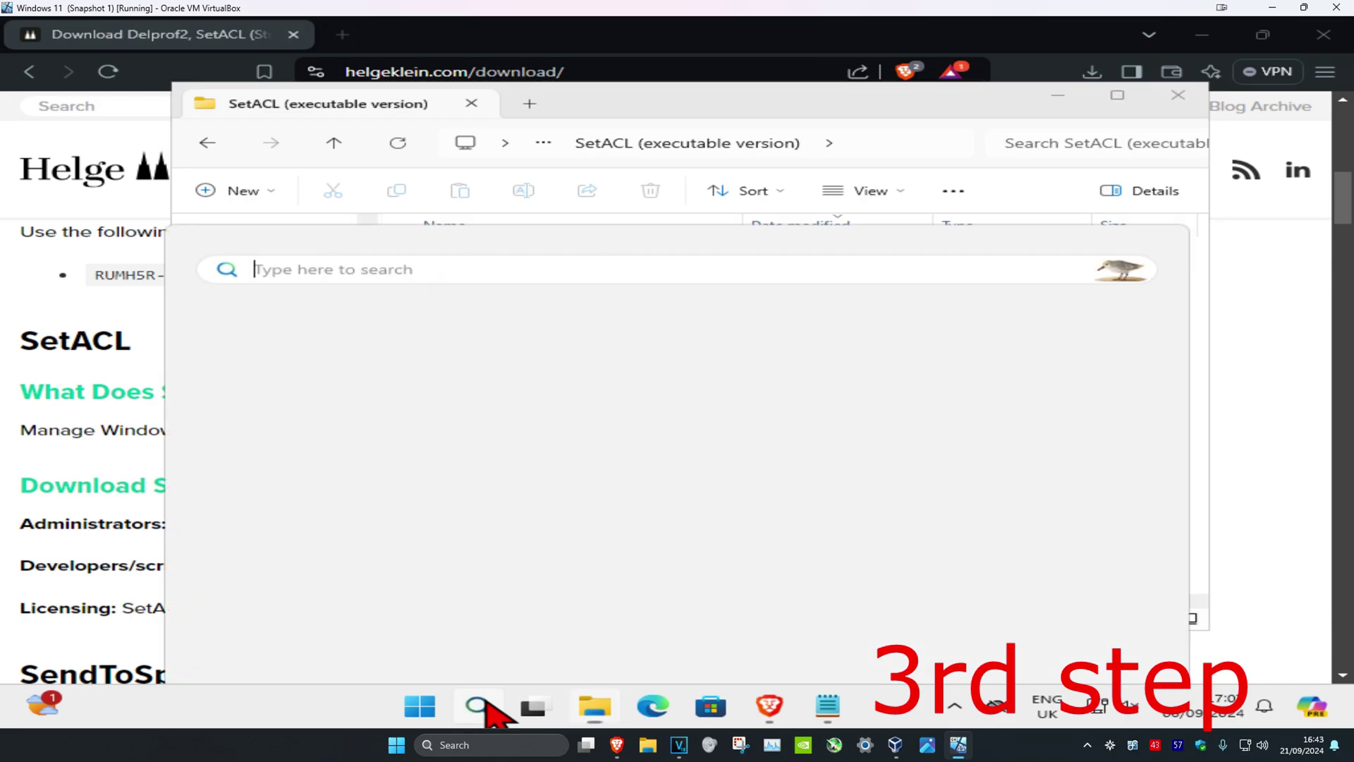
{"action": "type", "text": "system info"}
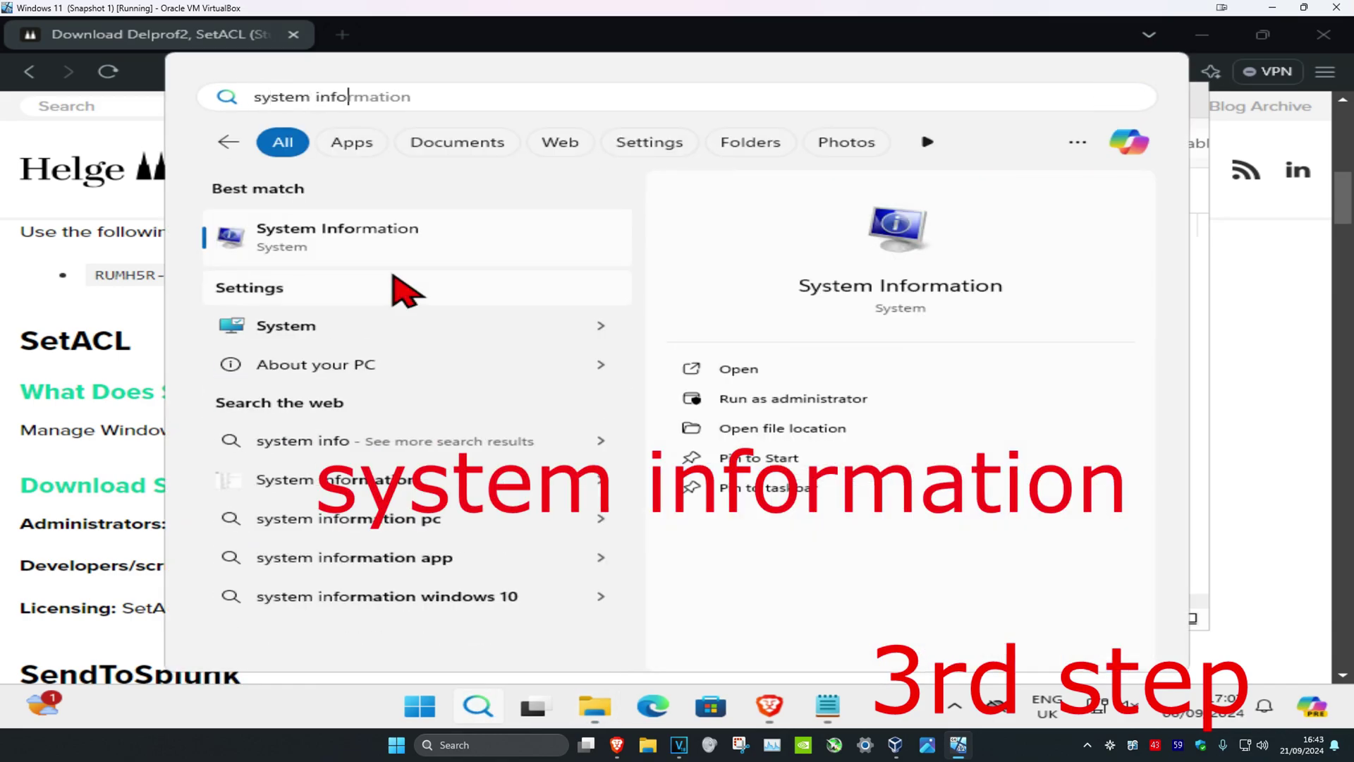
{"action": "left_click", "coordinate": [421, 261]}
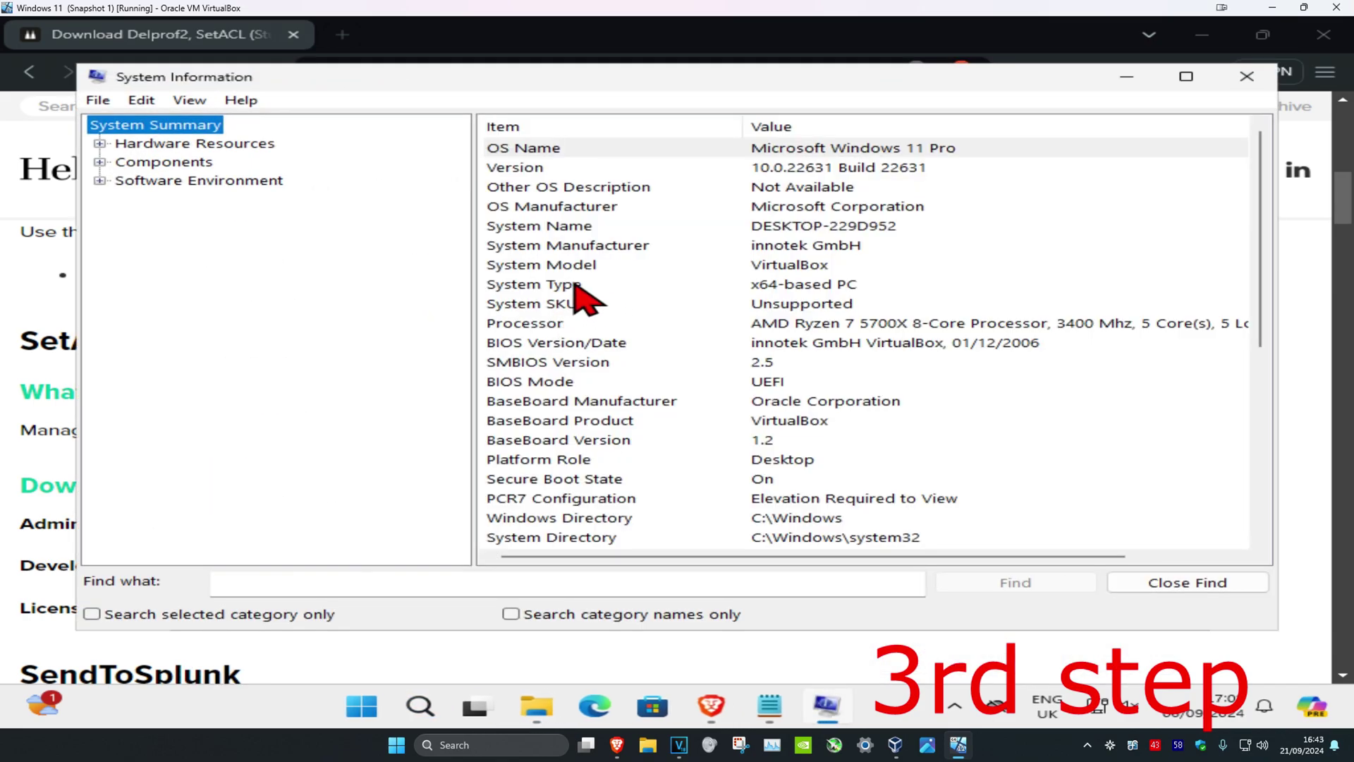
{"action": "left_click", "coordinate": [561, 285]}
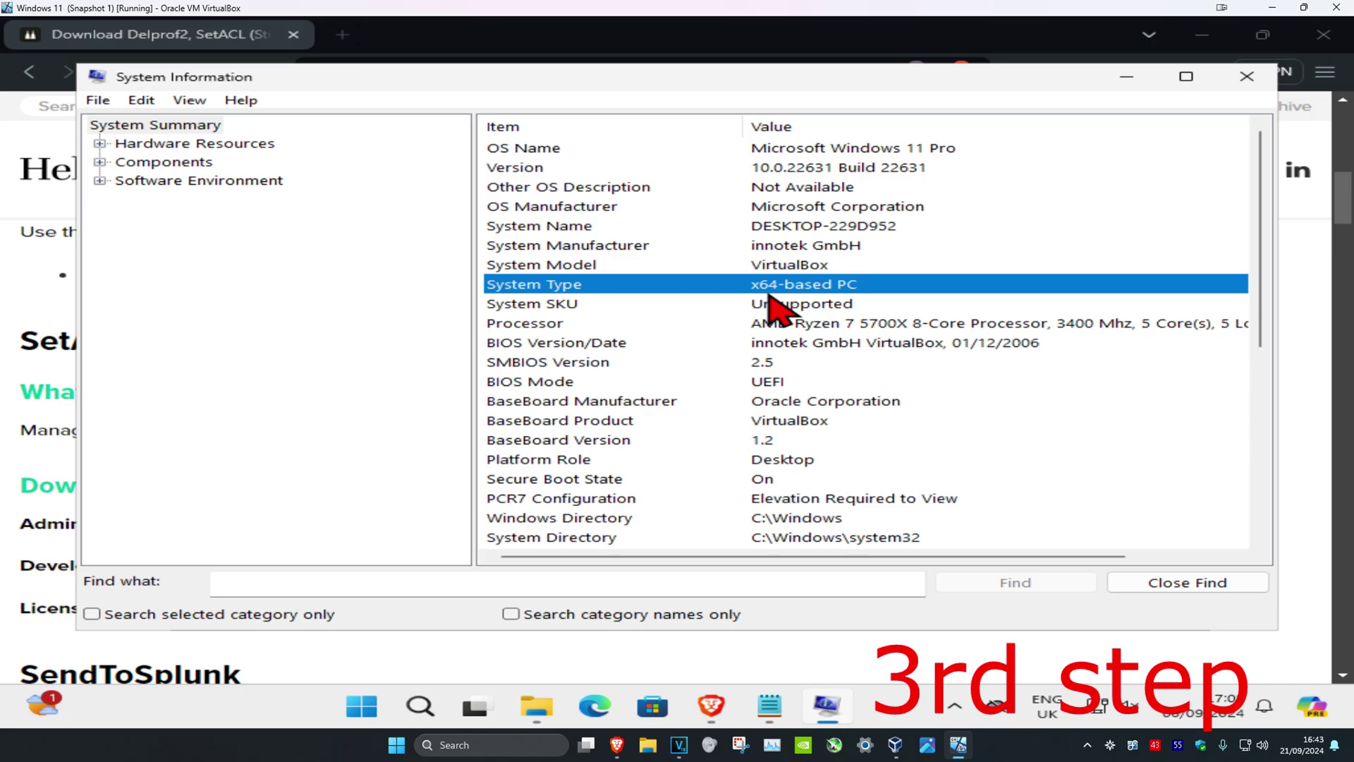
{"action": "left_click", "coordinate": [1138, 76]}
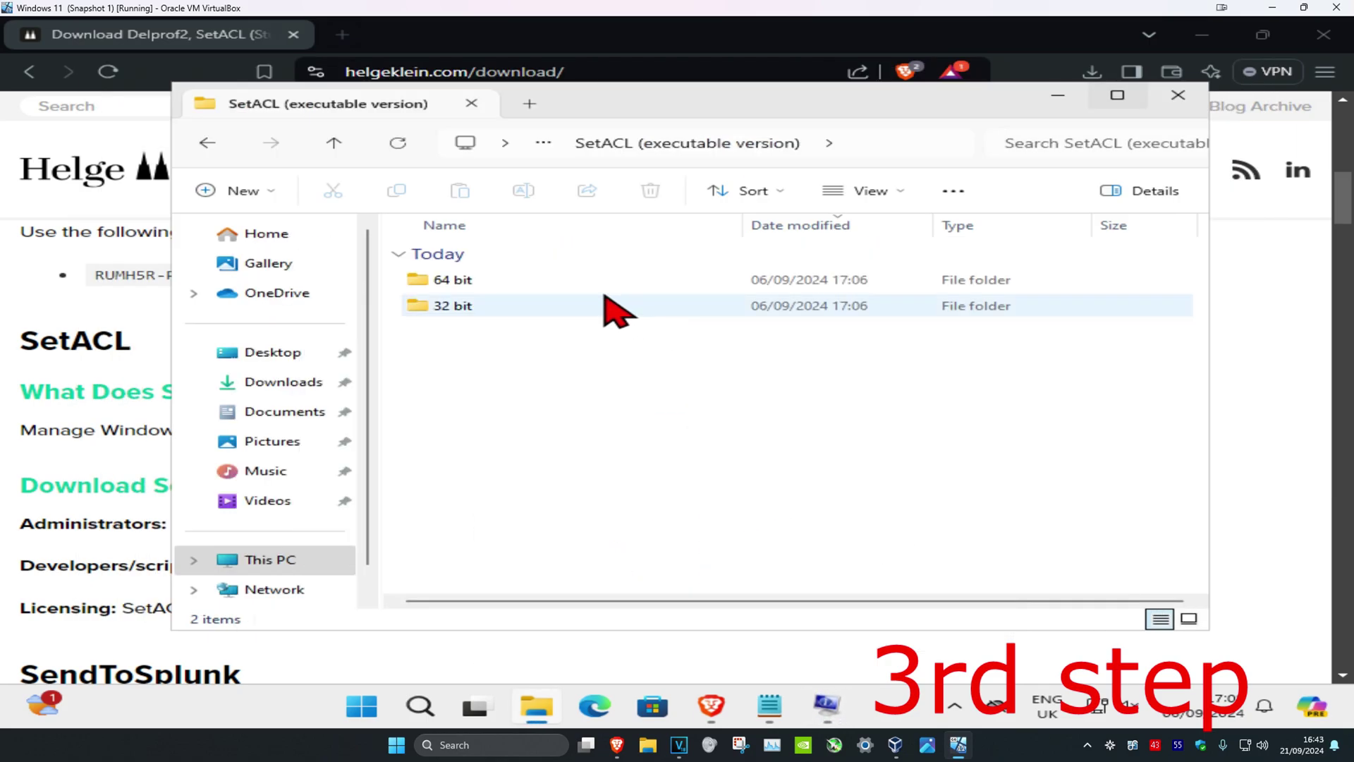
Copy the SetACL application from the 64 bit folder
{"action": "double_click", "coordinate": [475, 281]}
{"action": "left_click", "coordinate": [475, 285]}
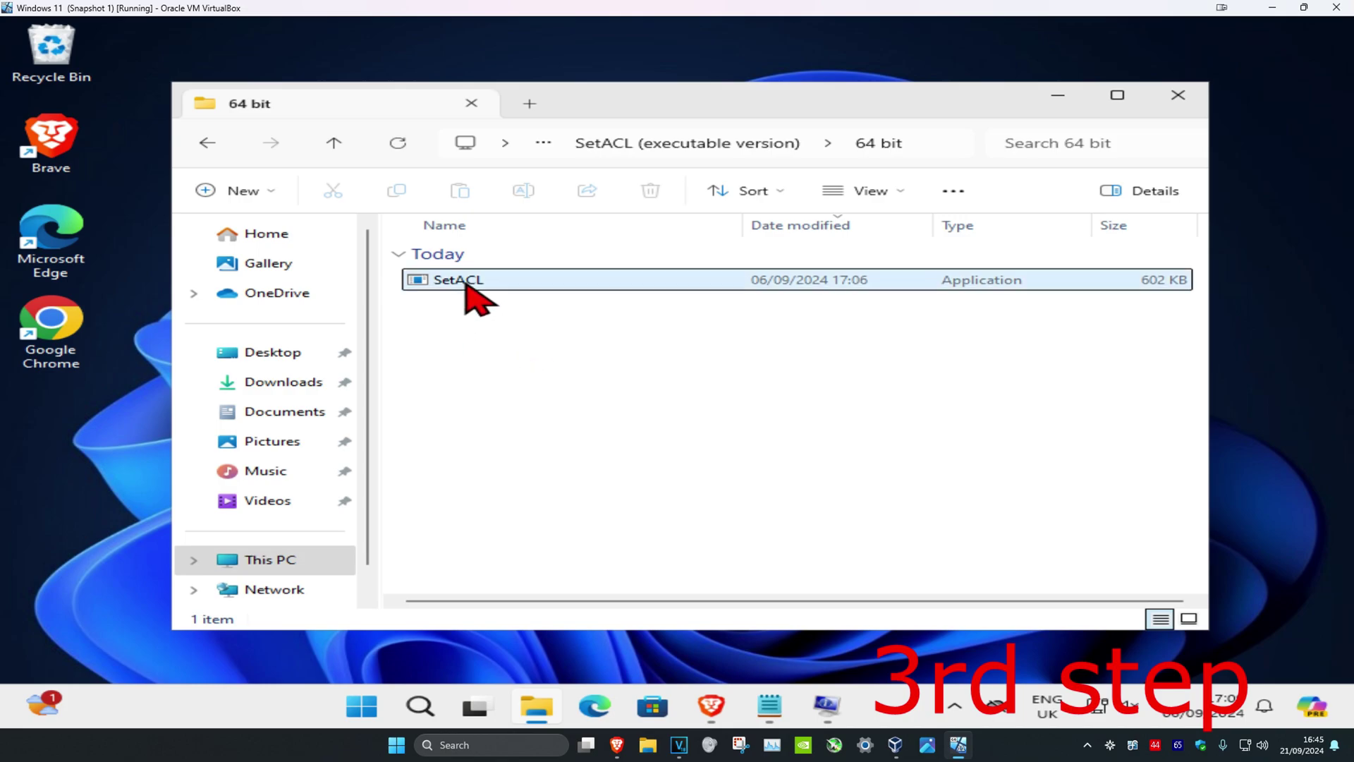
{"action": "right_click", "coordinate": [465, 282]}
{"action": "left_click", "coordinate": [548, 276]}
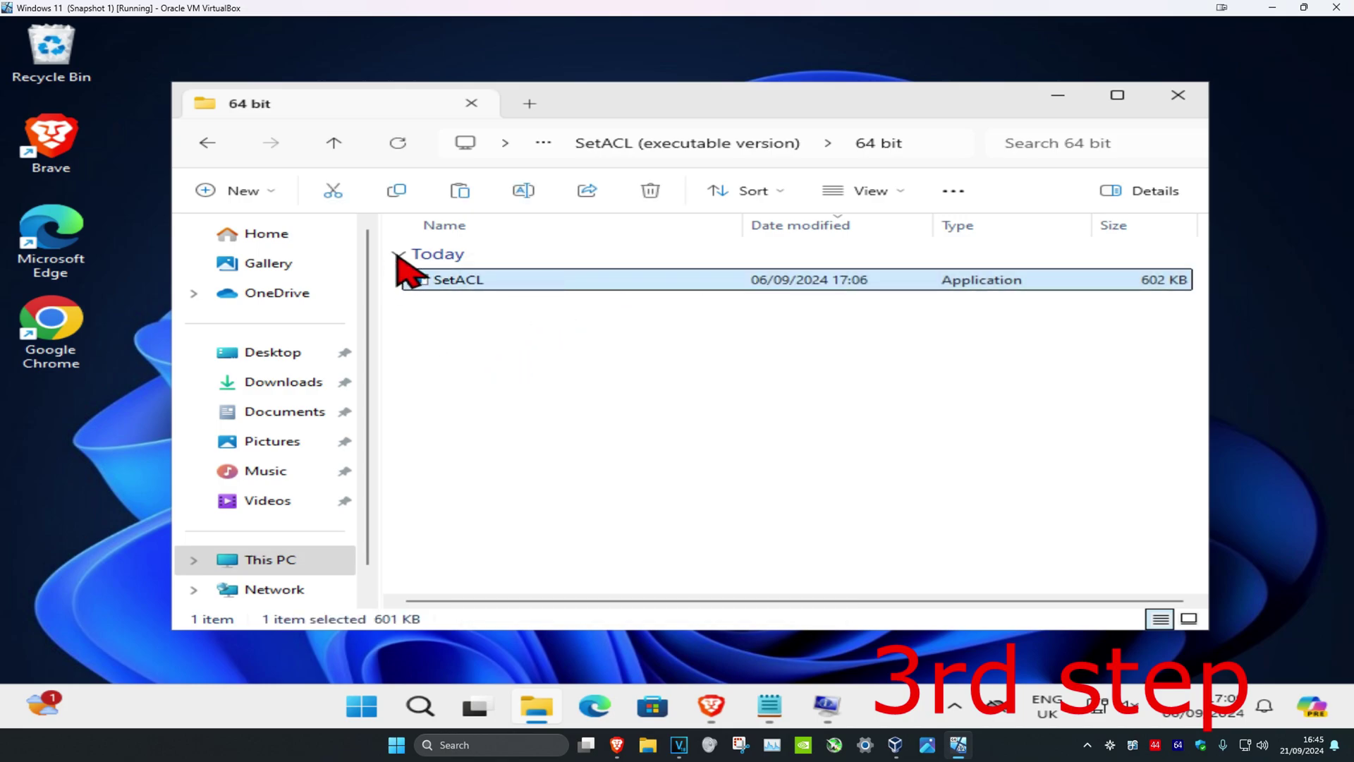
Enable 'Show hidden files, folders, and drives' in File Explorer Options
{"action": "left_click", "coordinate": [420, 705]}
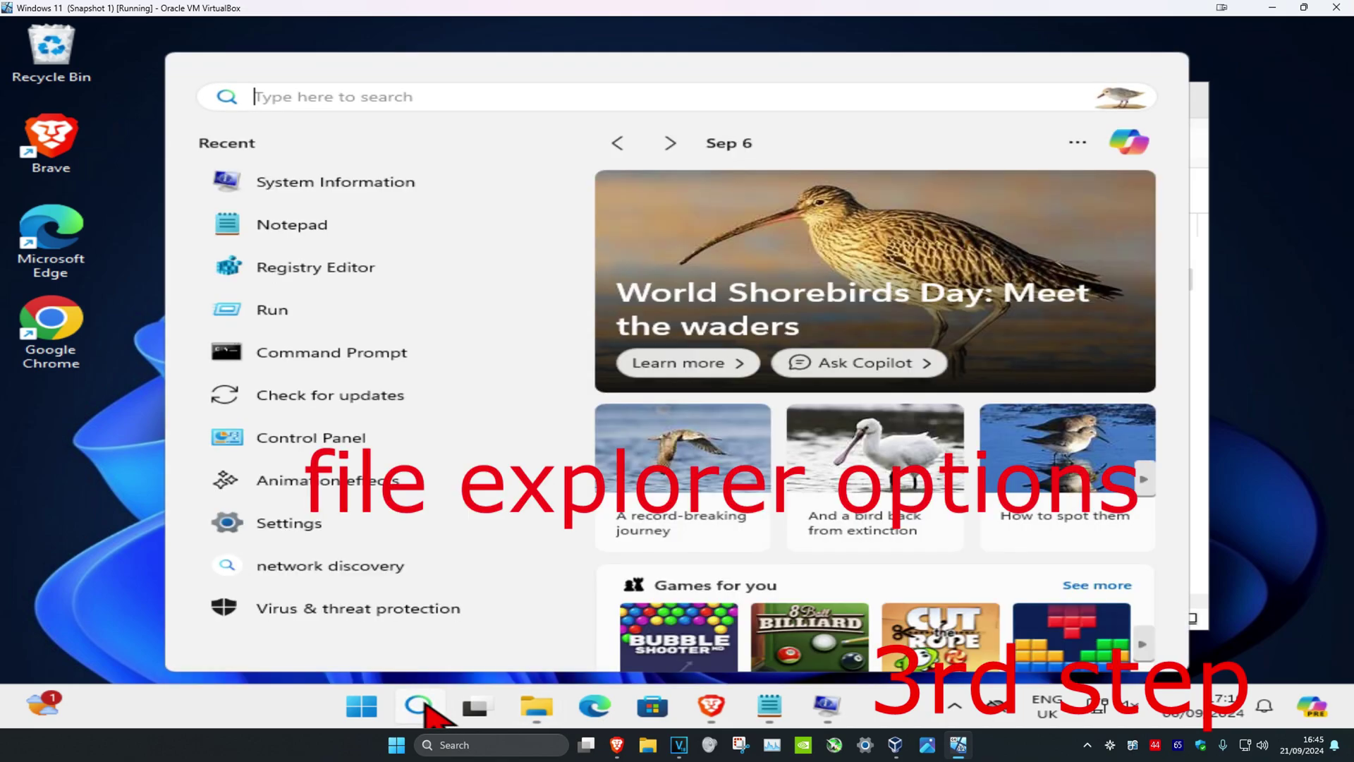
{"action": "type", "text": "file explorer opo"}
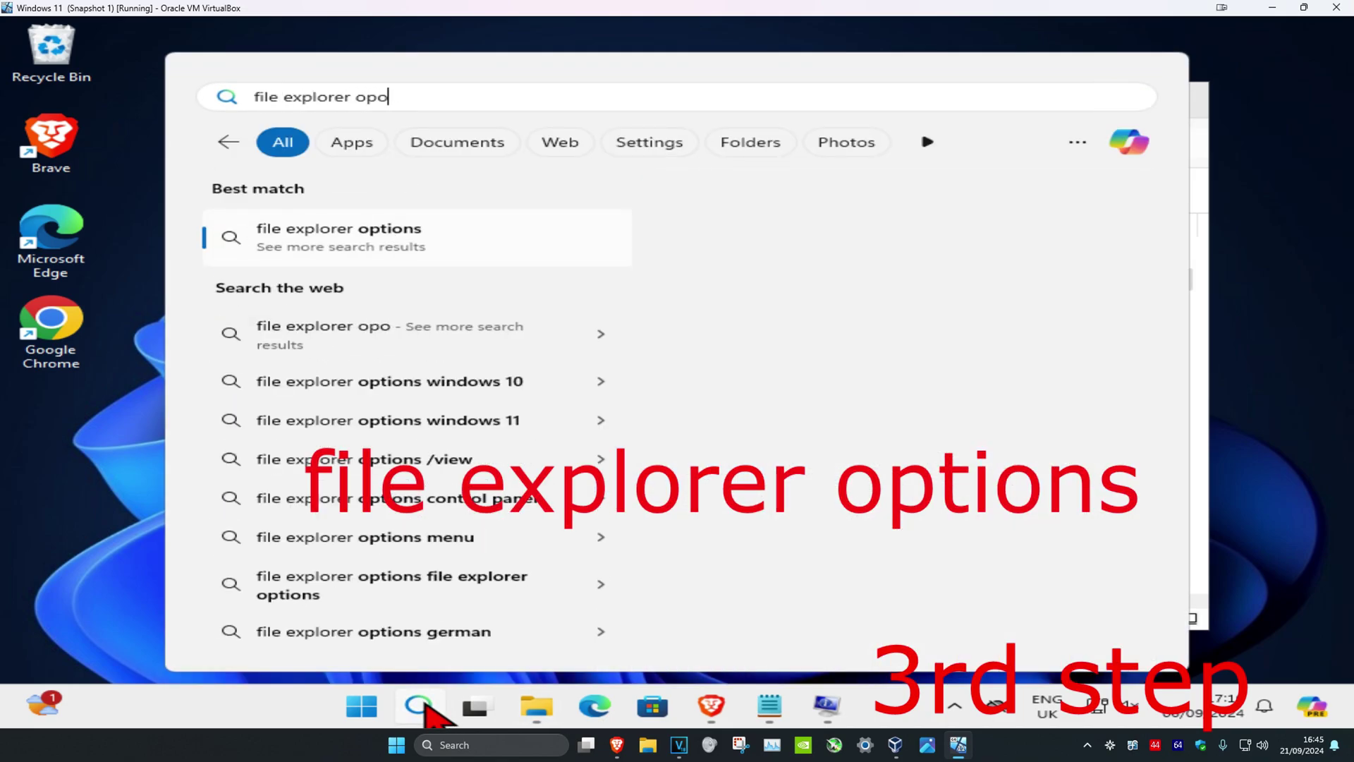
{"action": "key", "text": "BackSpace"}
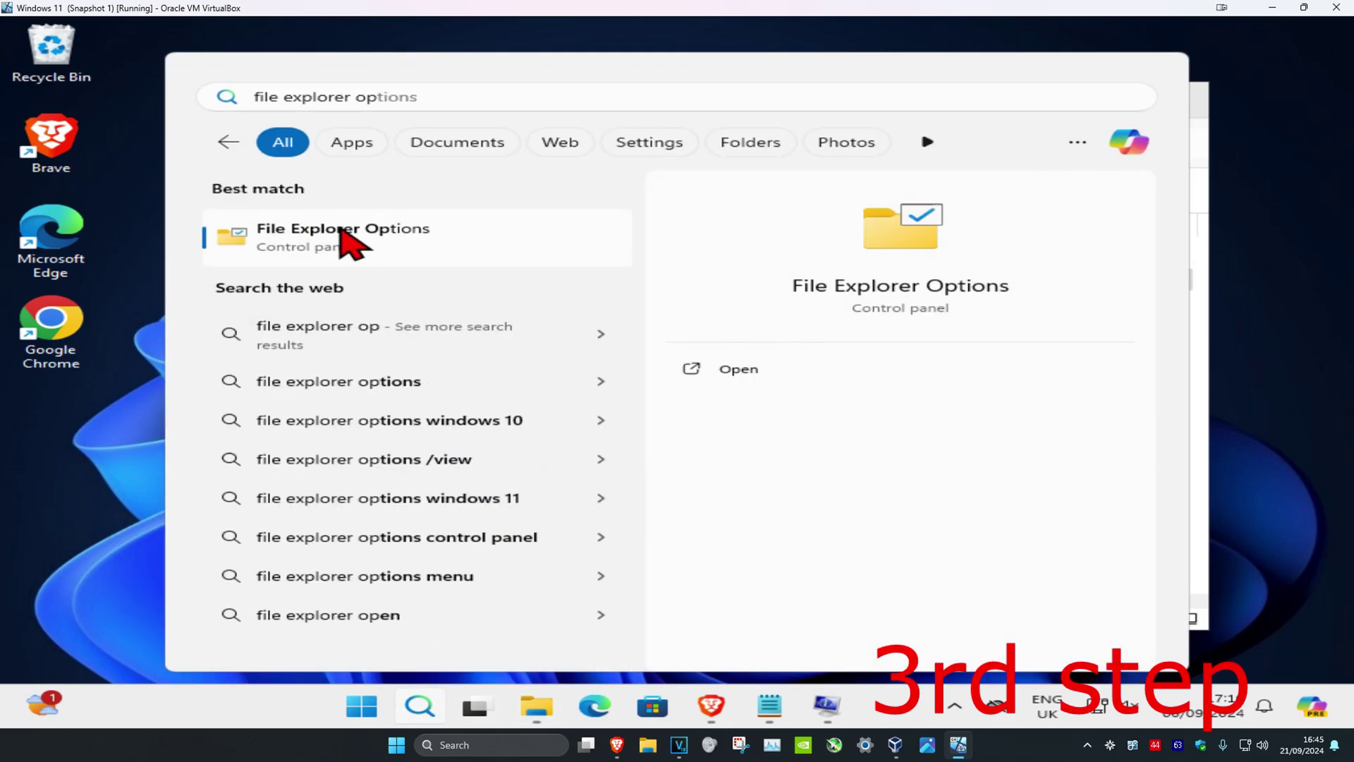
{"action": "left_click", "coordinate": [333, 230]}
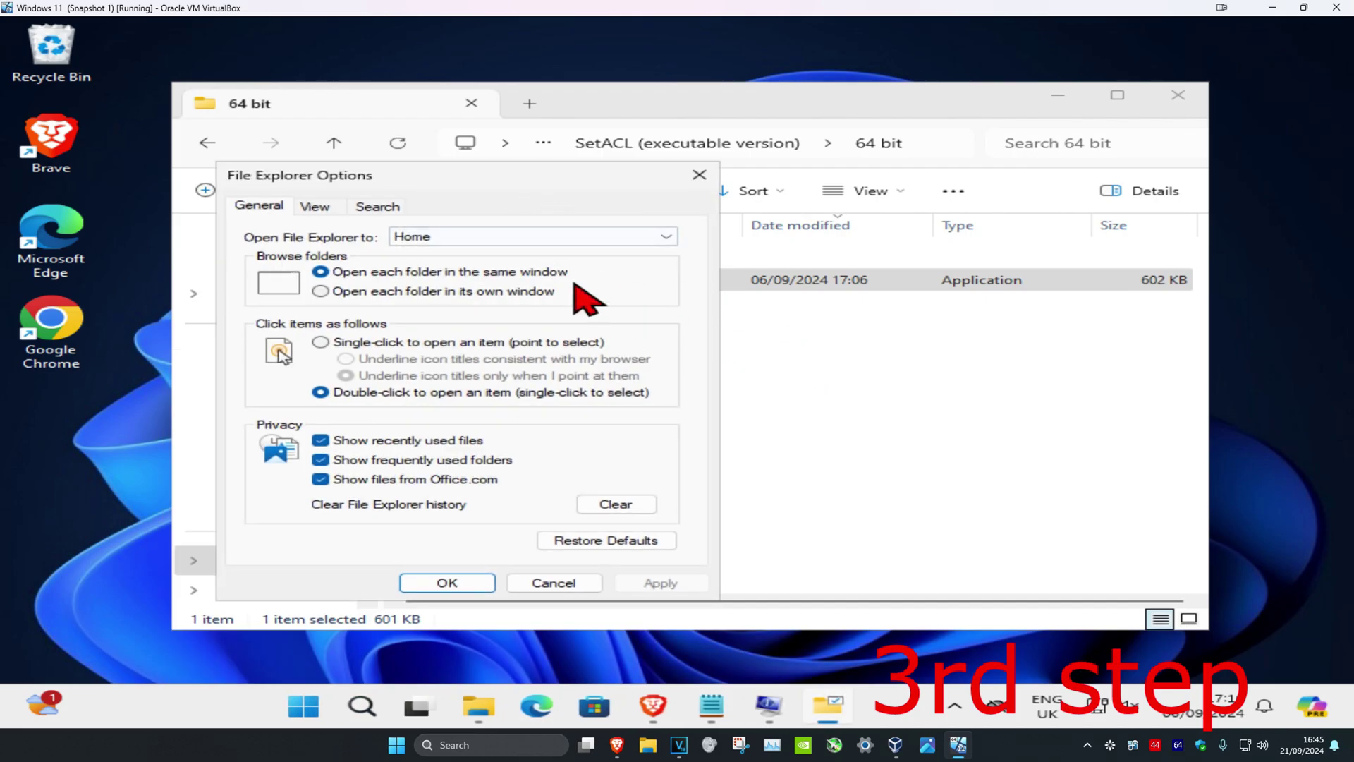
{"action": "left_click", "coordinate": [337, 211]}
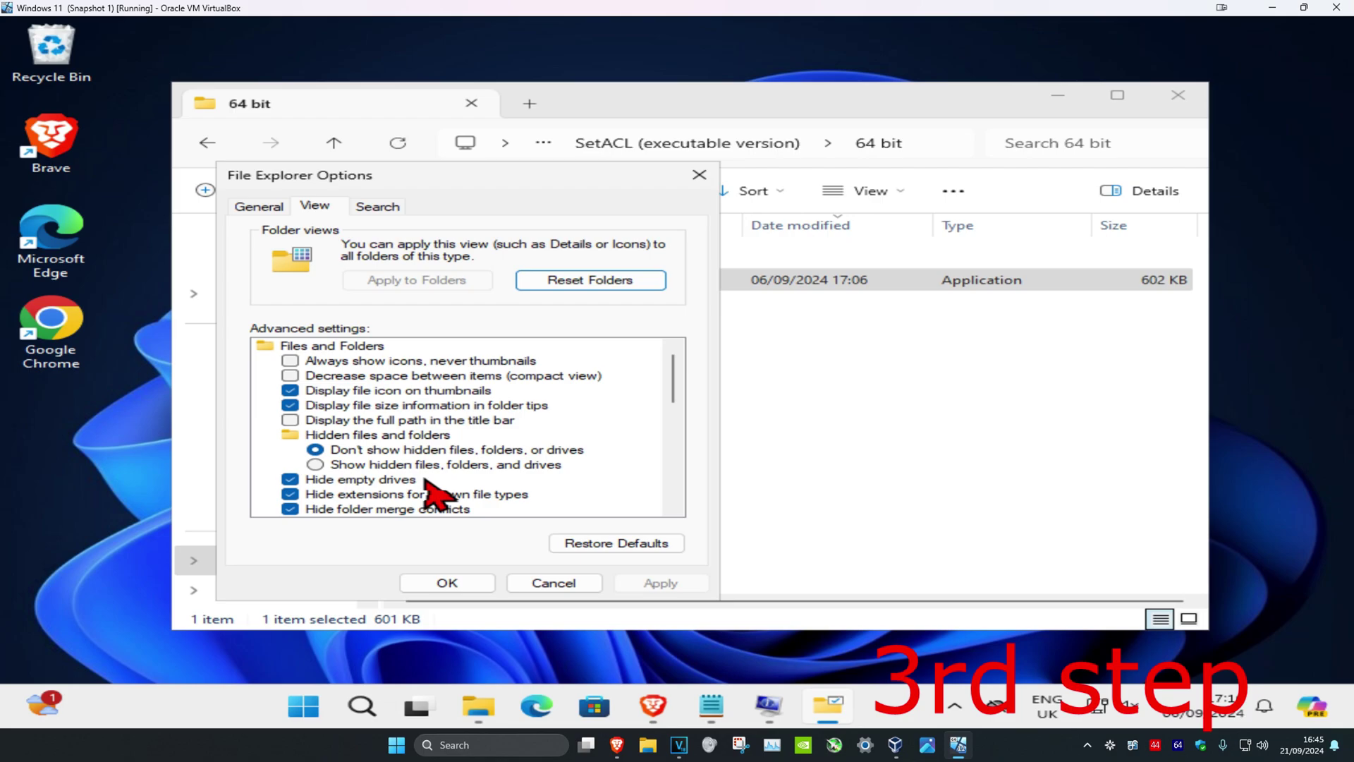
{"action": "left_click", "coordinate": [316, 465]}
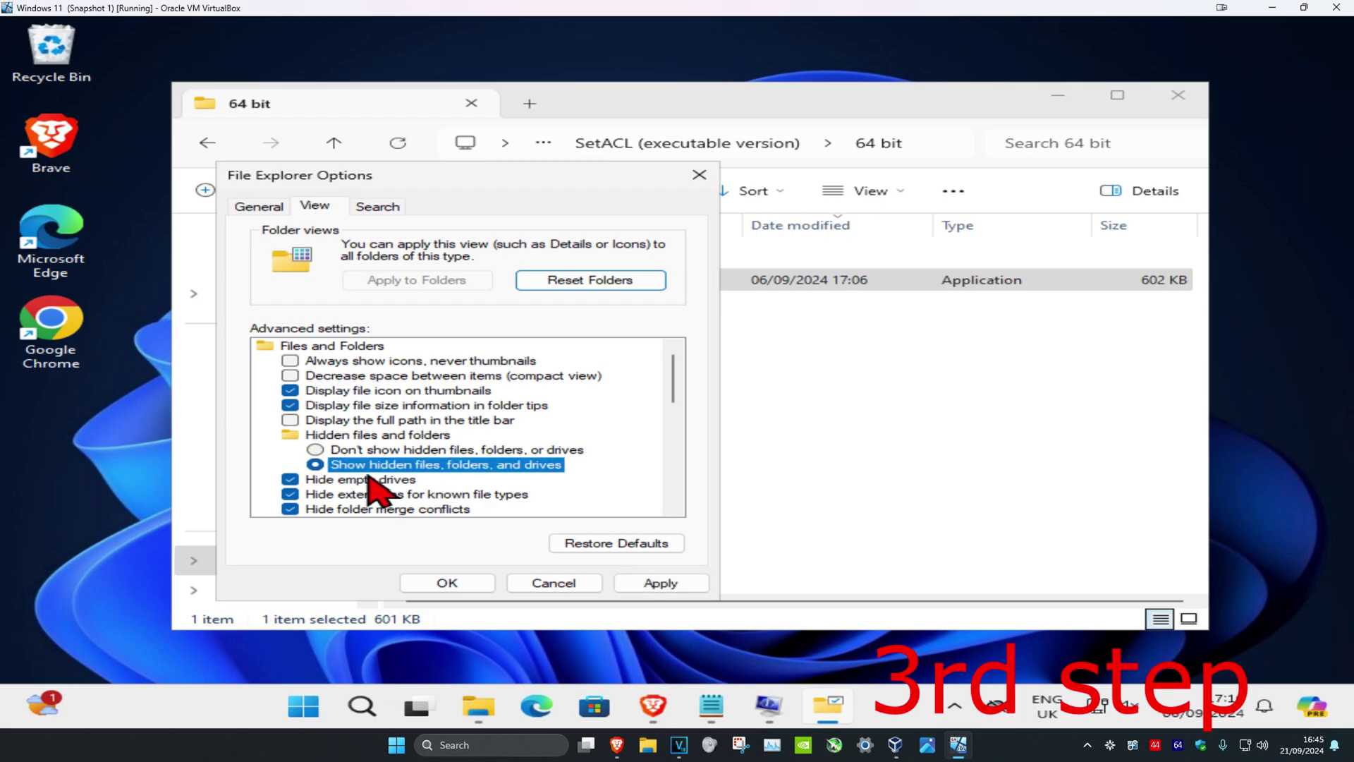
{"action": "left_click", "coordinate": [464, 577]}
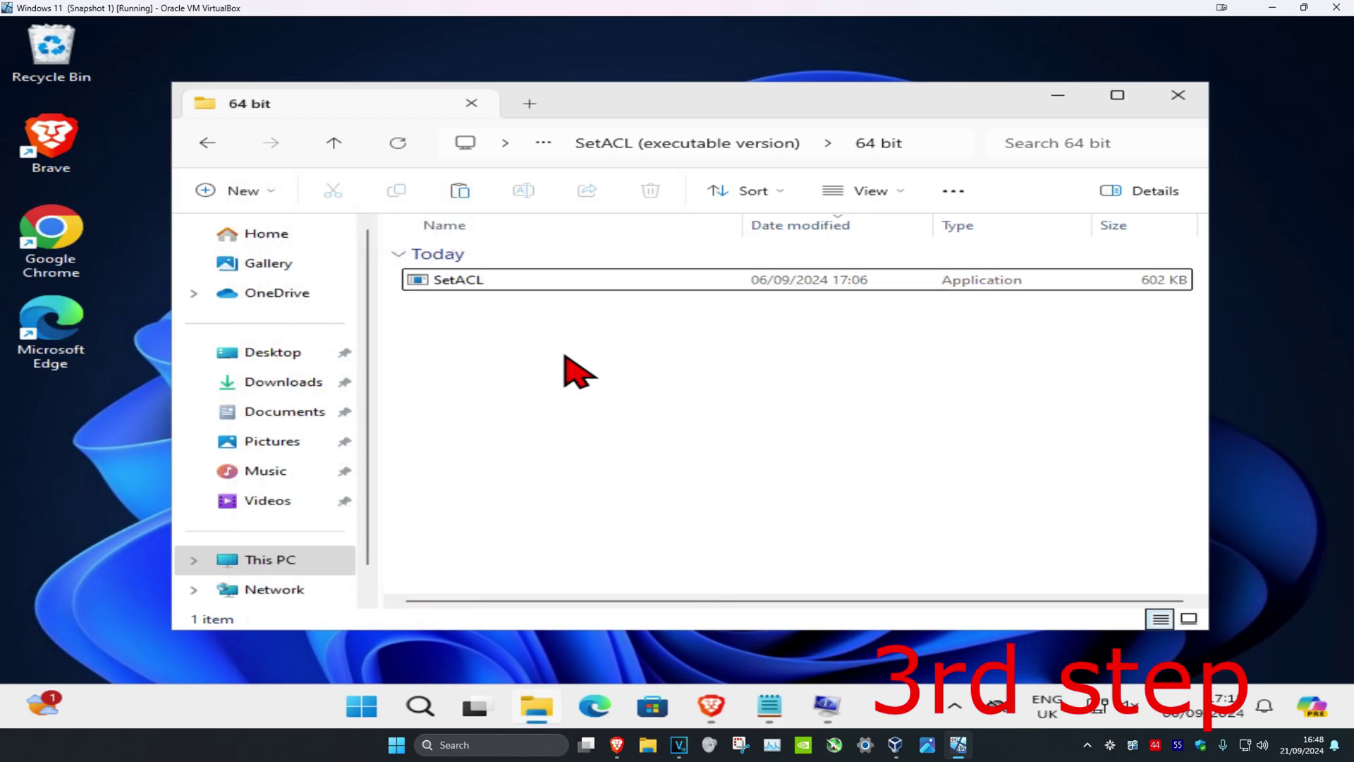
Copy the SetACL file and browse to C:\Windows\System32 via This PC
{"action": "left_click", "coordinate": [446, 285]}
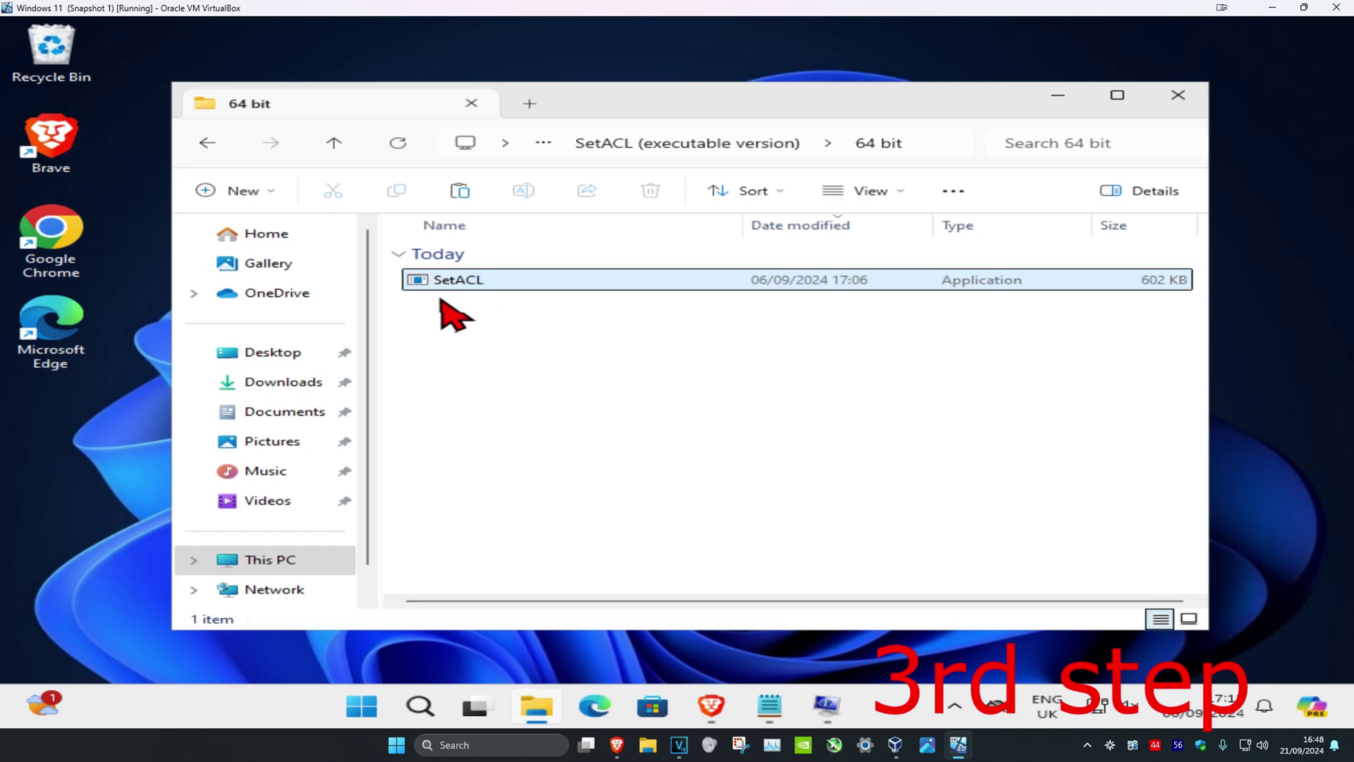
{"action": "left_click", "coordinate": [421, 374]}
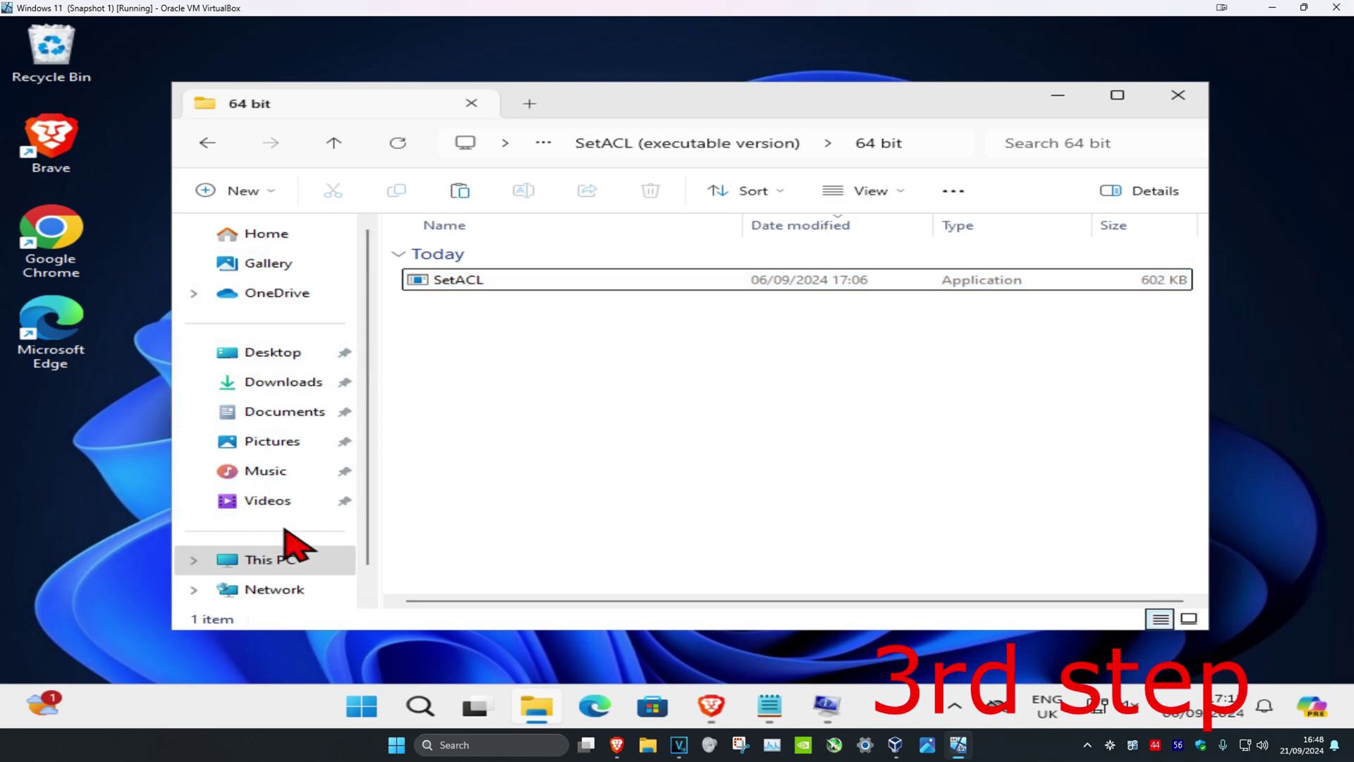
{"action": "left_click", "coordinate": [271, 560]}
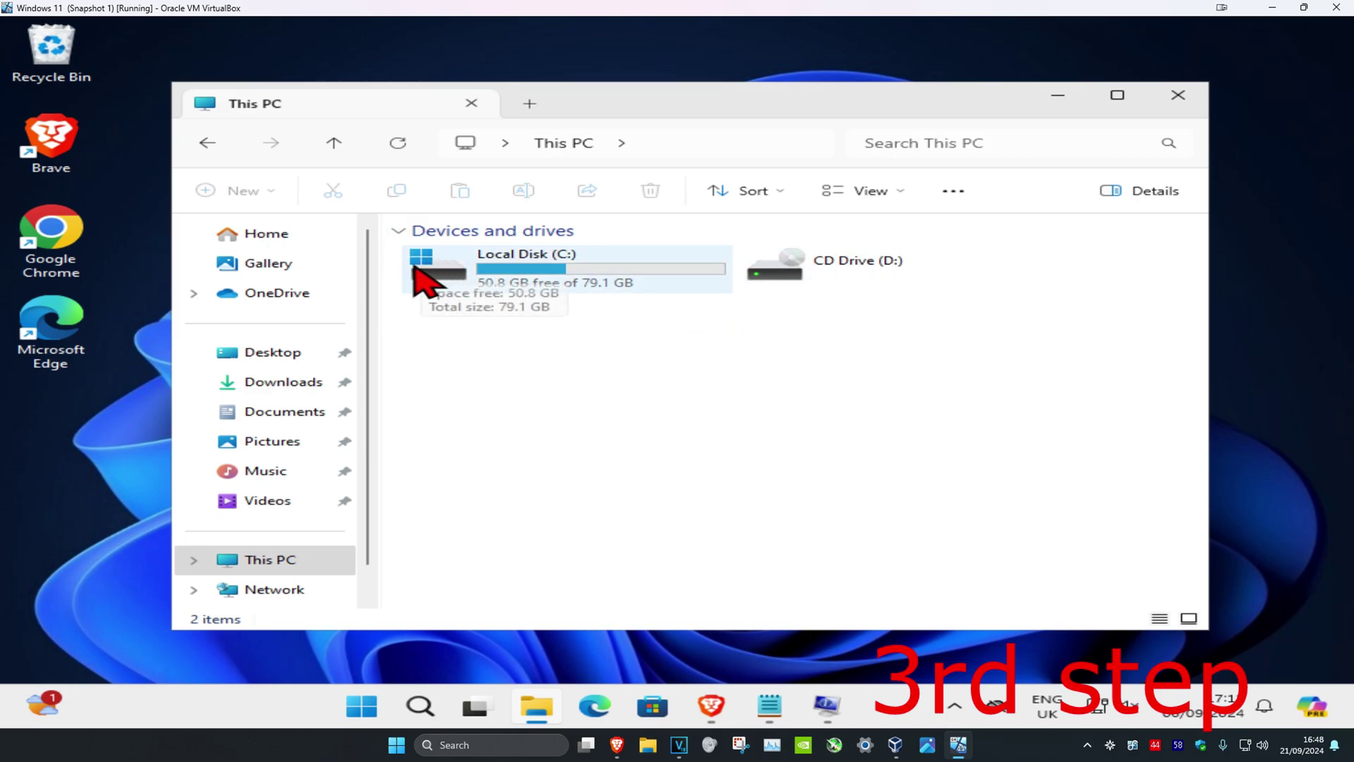
{"action": "double_click", "coordinate": [576, 267]}
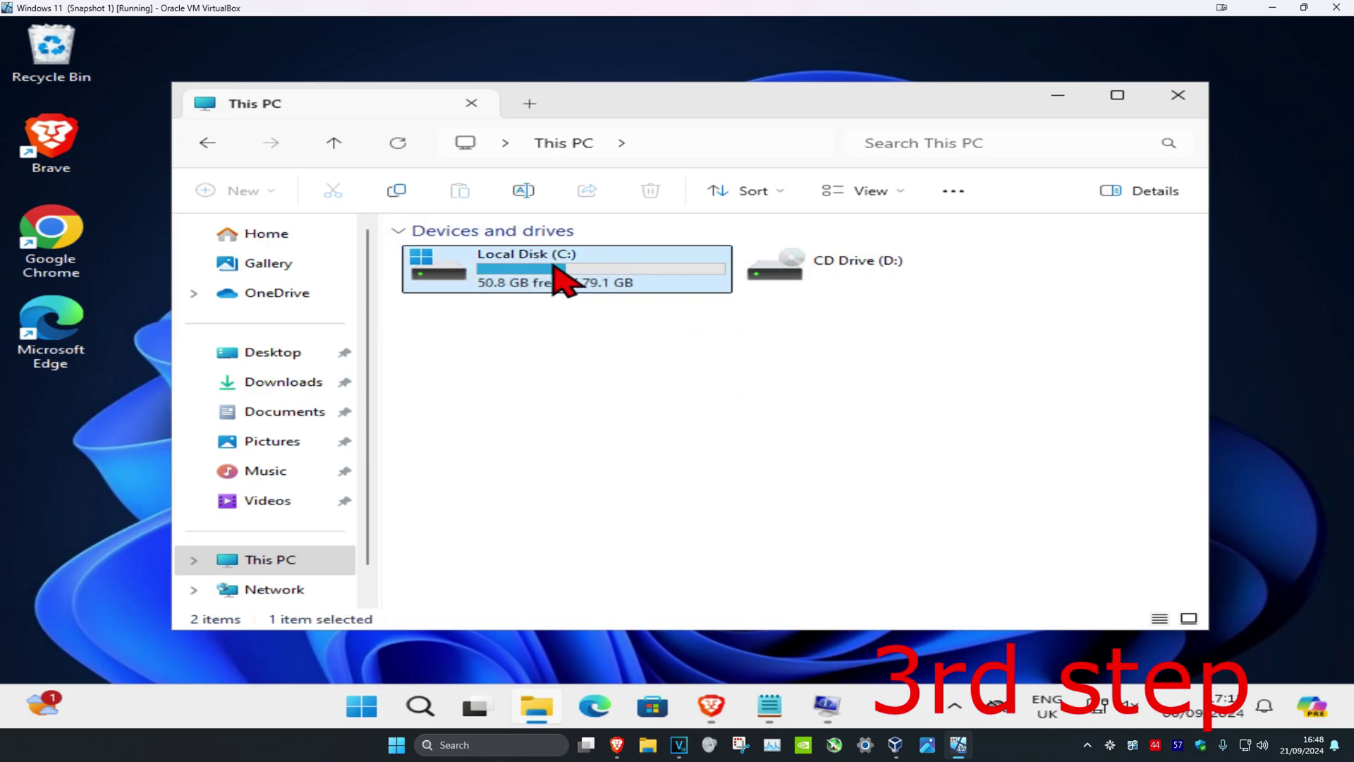
{"action": "double_click", "coordinate": [498, 409]}
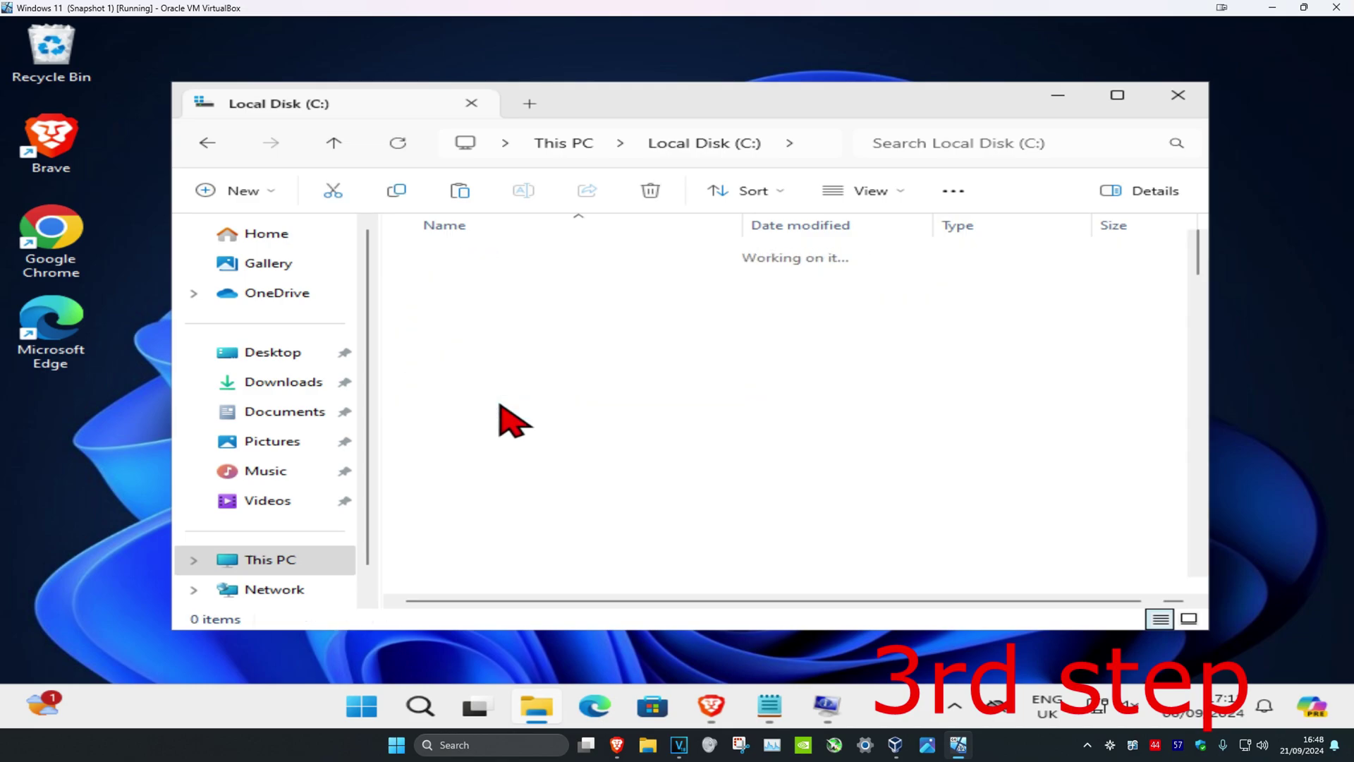
{"action": "left_click_drag", "start_coordinate": [1192, 258], "coordinate": [1181, 455]}
{"action": "left_click", "coordinate": [444, 388]}
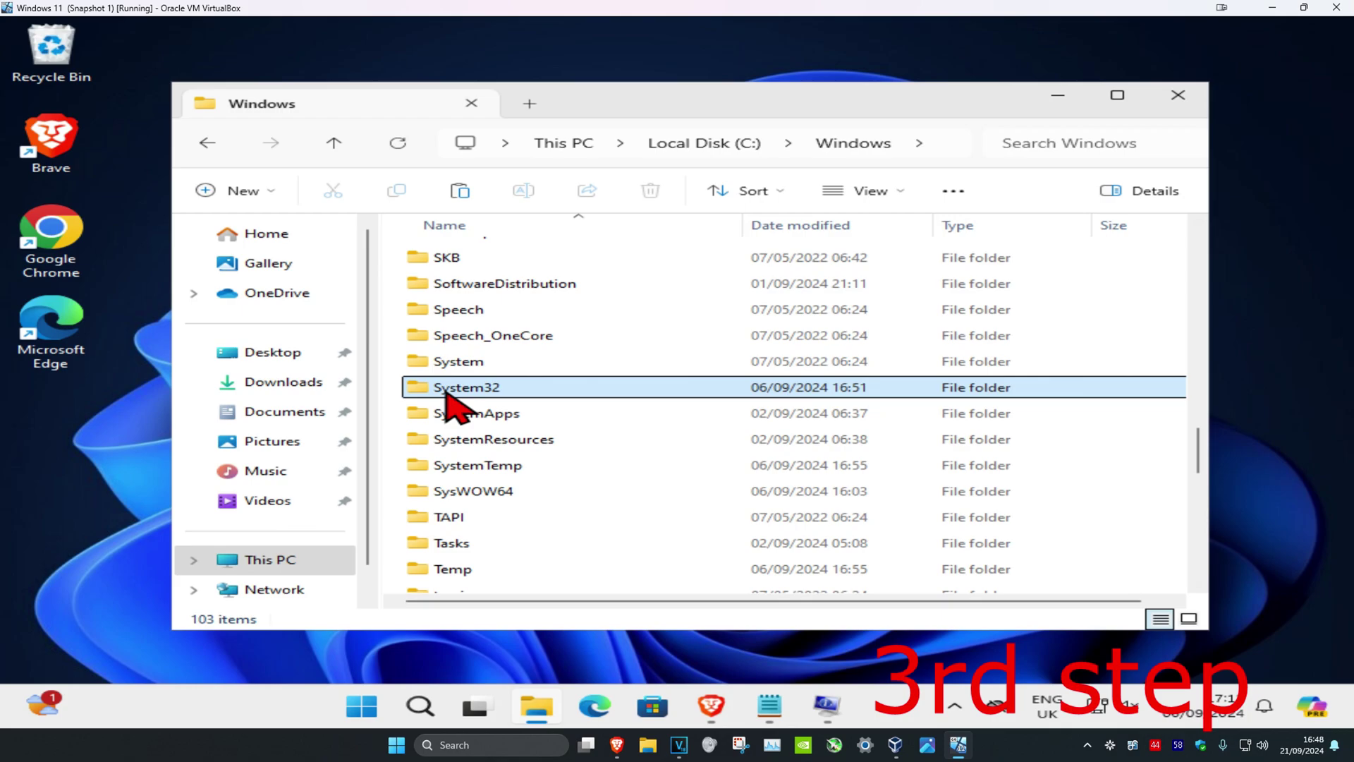
{"action": "double_click", "coordinate": [488, 391]}
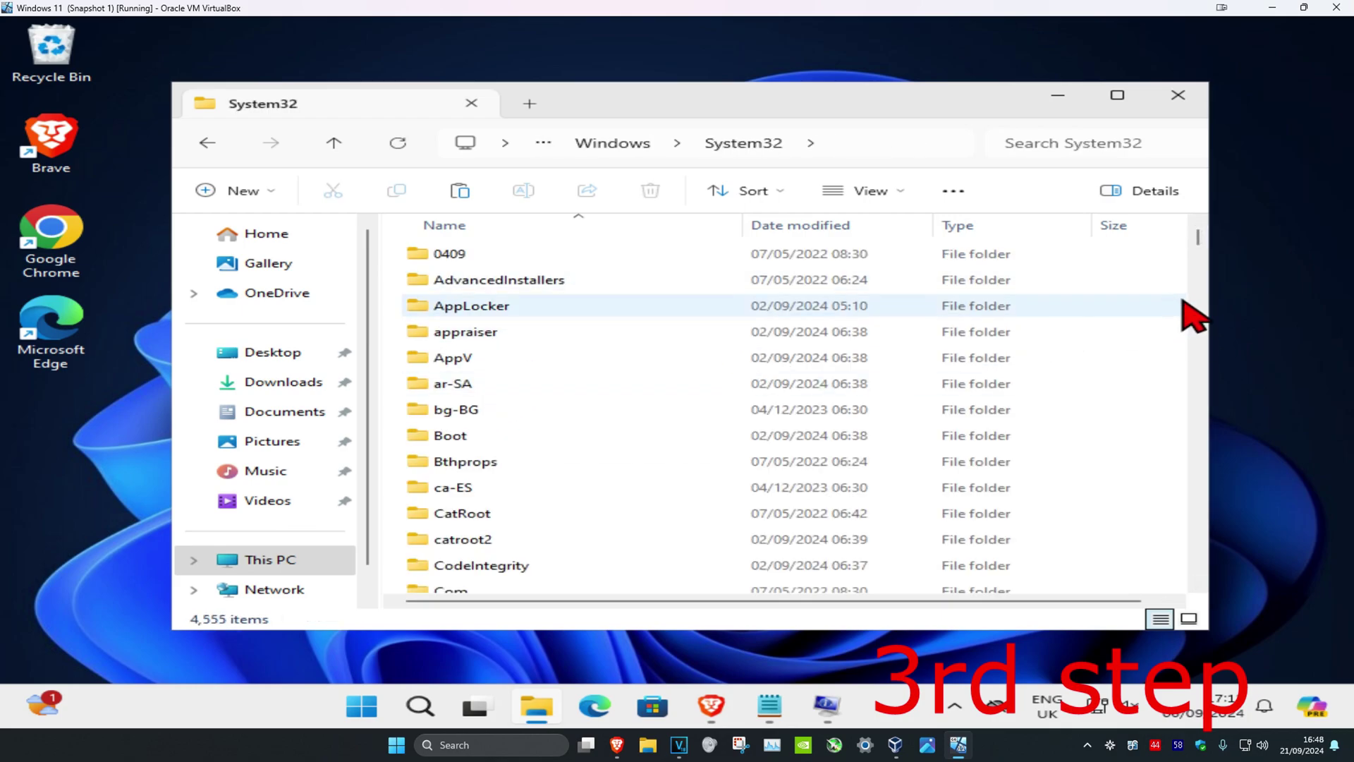
Paste SetACL into System32, granting administrator permission on the Access Denied prompt
{"action": "right_click", "coordinate": [388, 301]}
{"action": "left_click", "coordinate": [416, 319]}
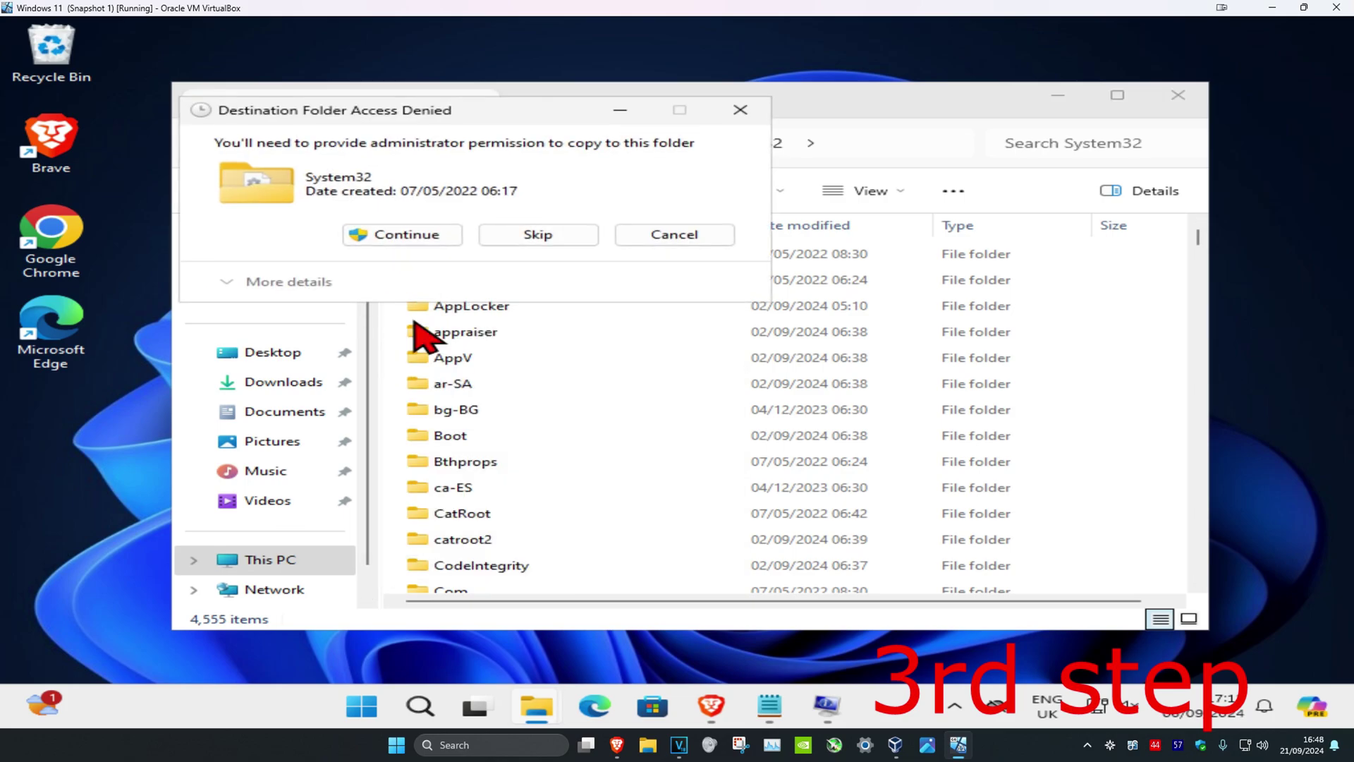
{"action": "left_click", "coordinate": [394, 234]}
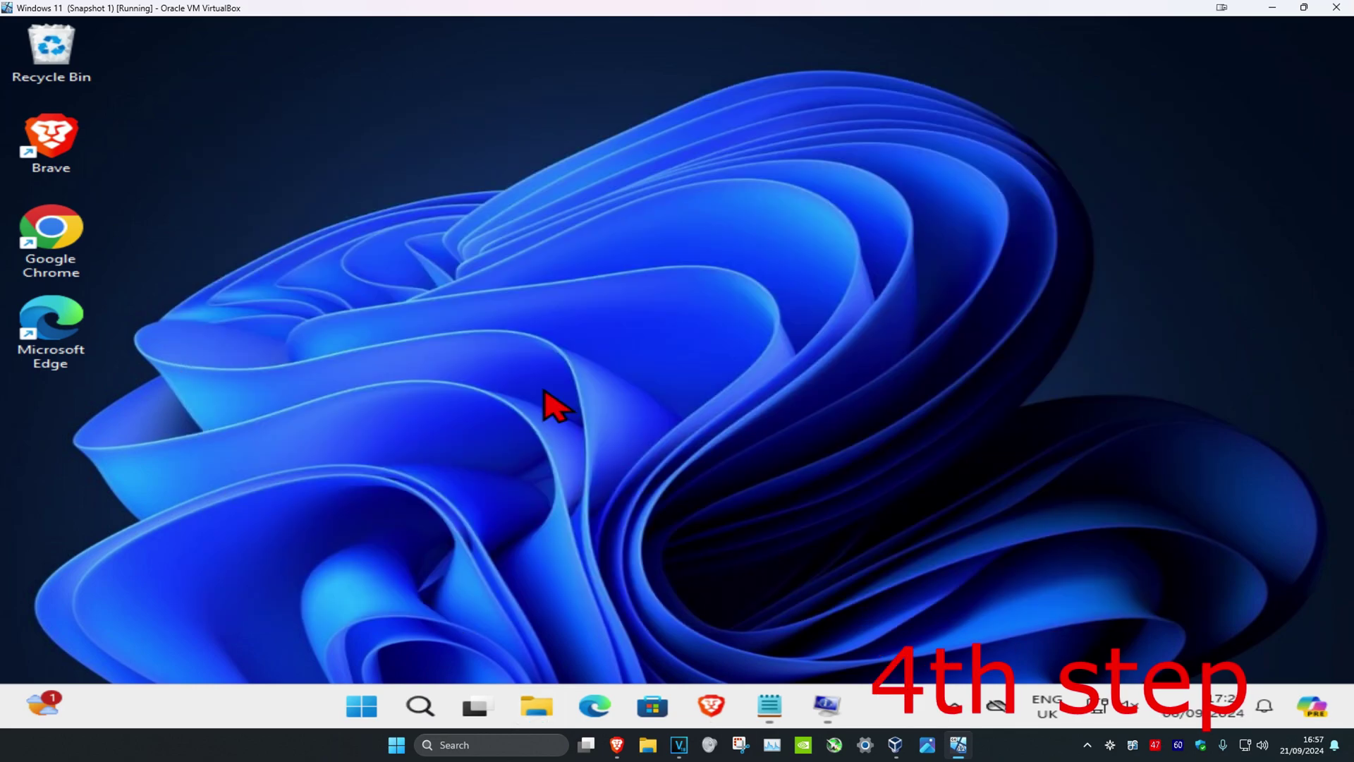
Search for 'cmd' and launch Command Prompt as administrator, approving the UAC prompt
{"action": "left_click", "coordinate": [422, 707]}
{"action": "type", "text": "cmd"}
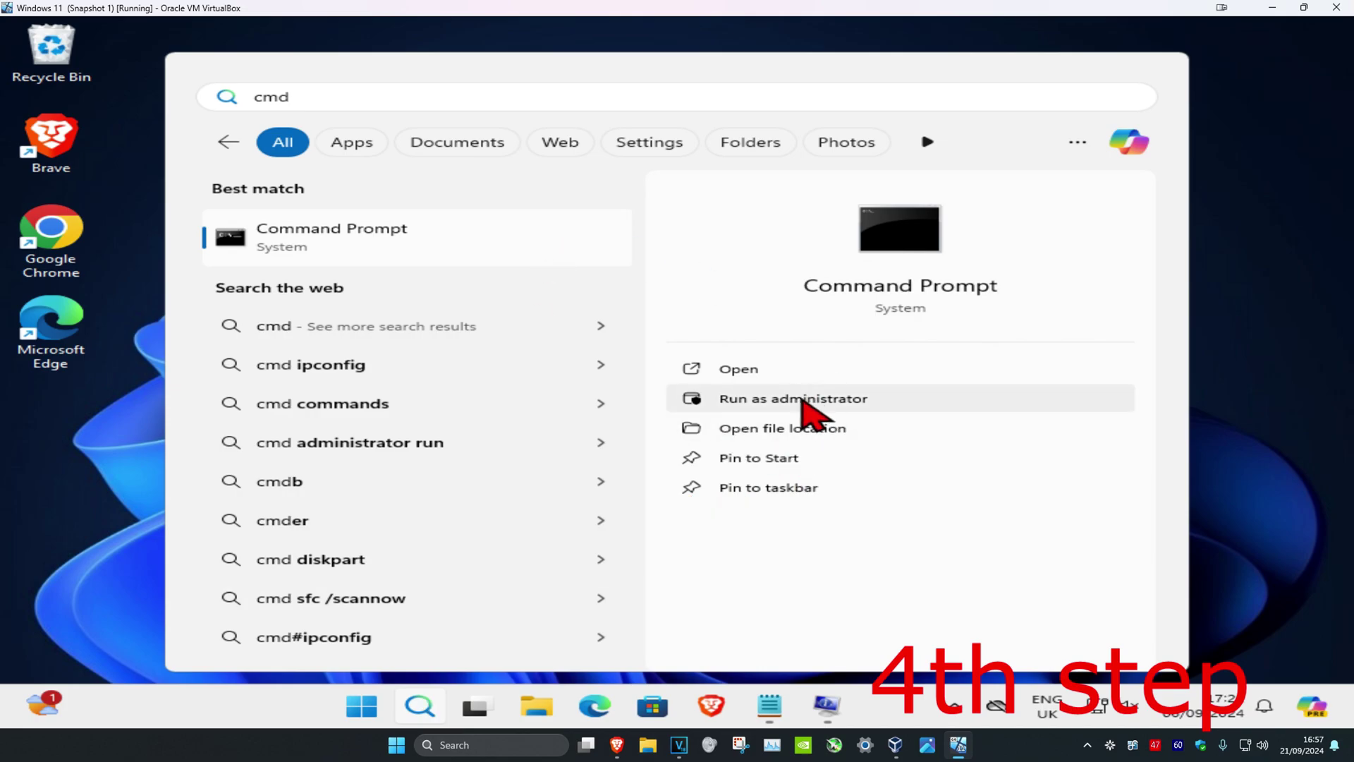
{"action": "left_click", "coordinate": [802, 399]}
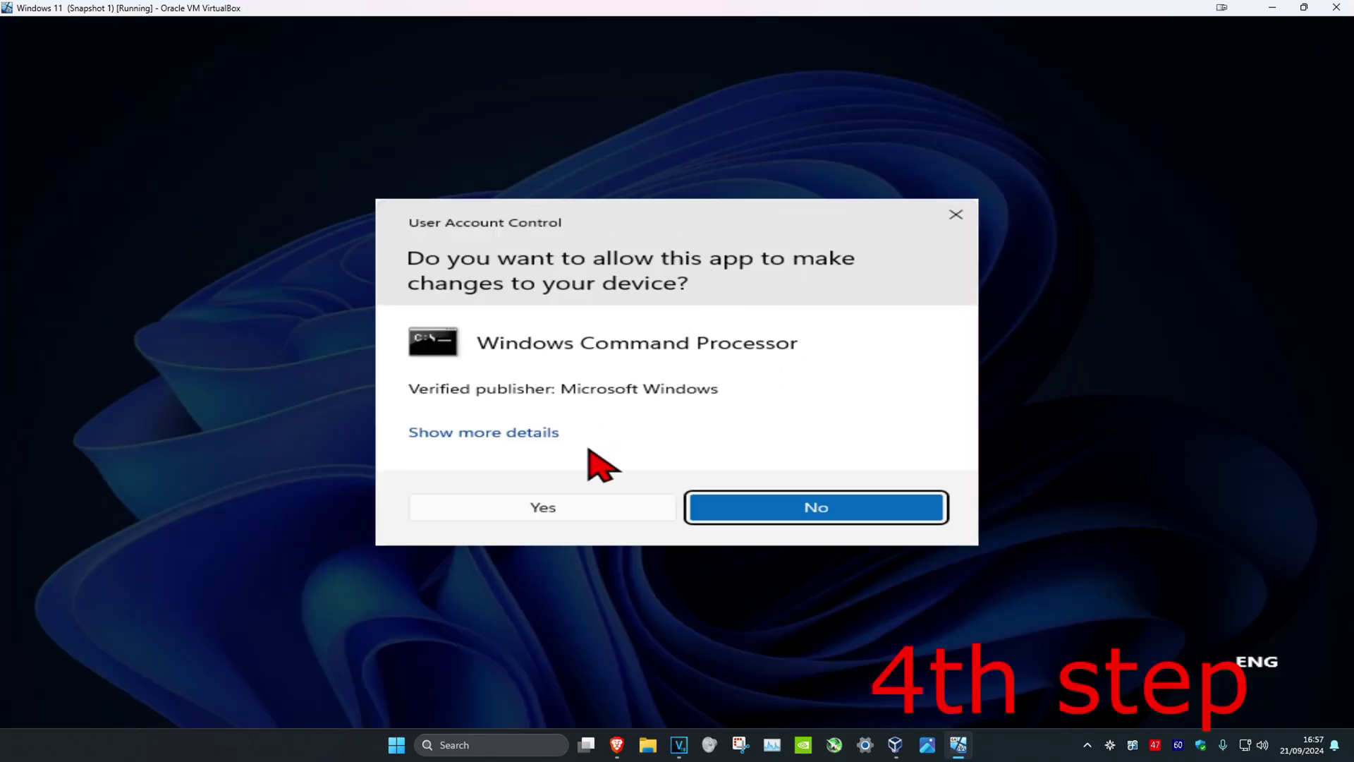
{"action": "left_click", "coordinate": [572, 509]}
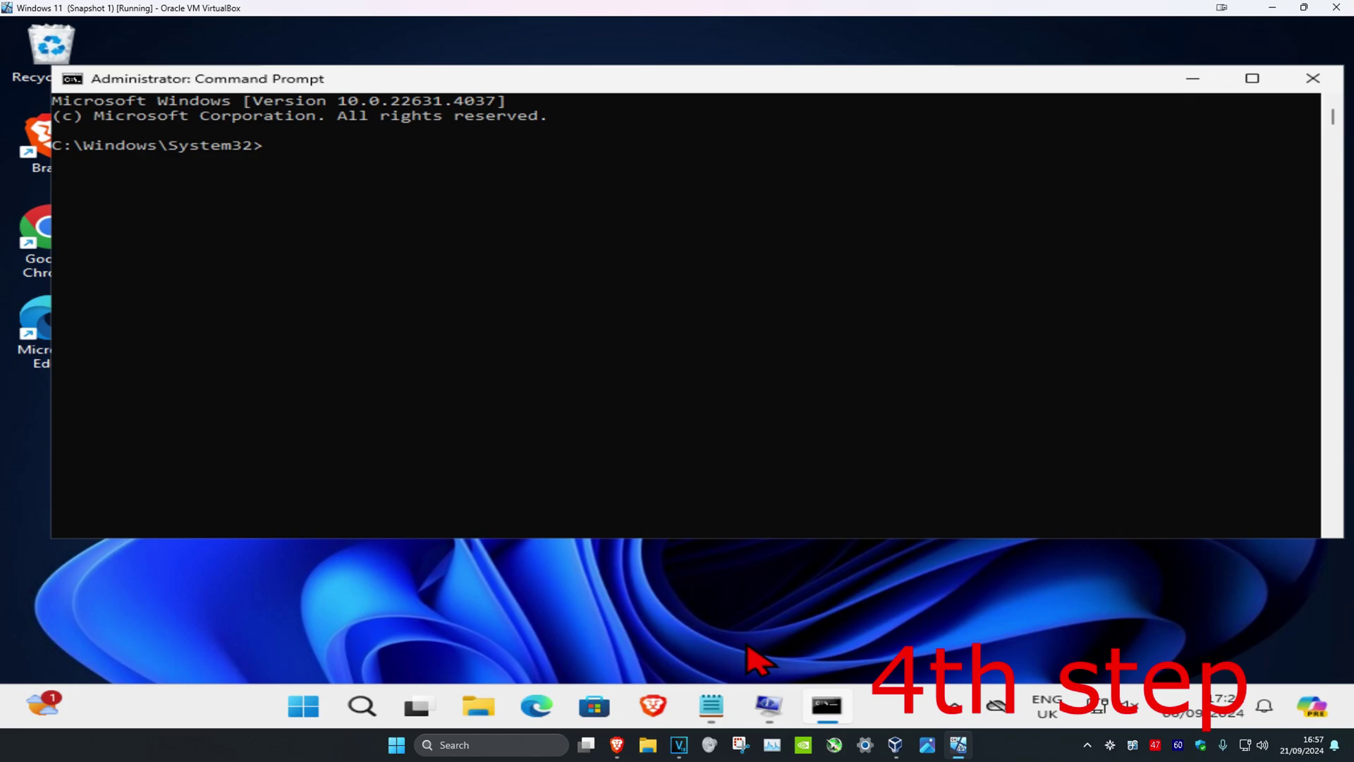
{"action": "mouse_move", "coordinate": [713, 701]}
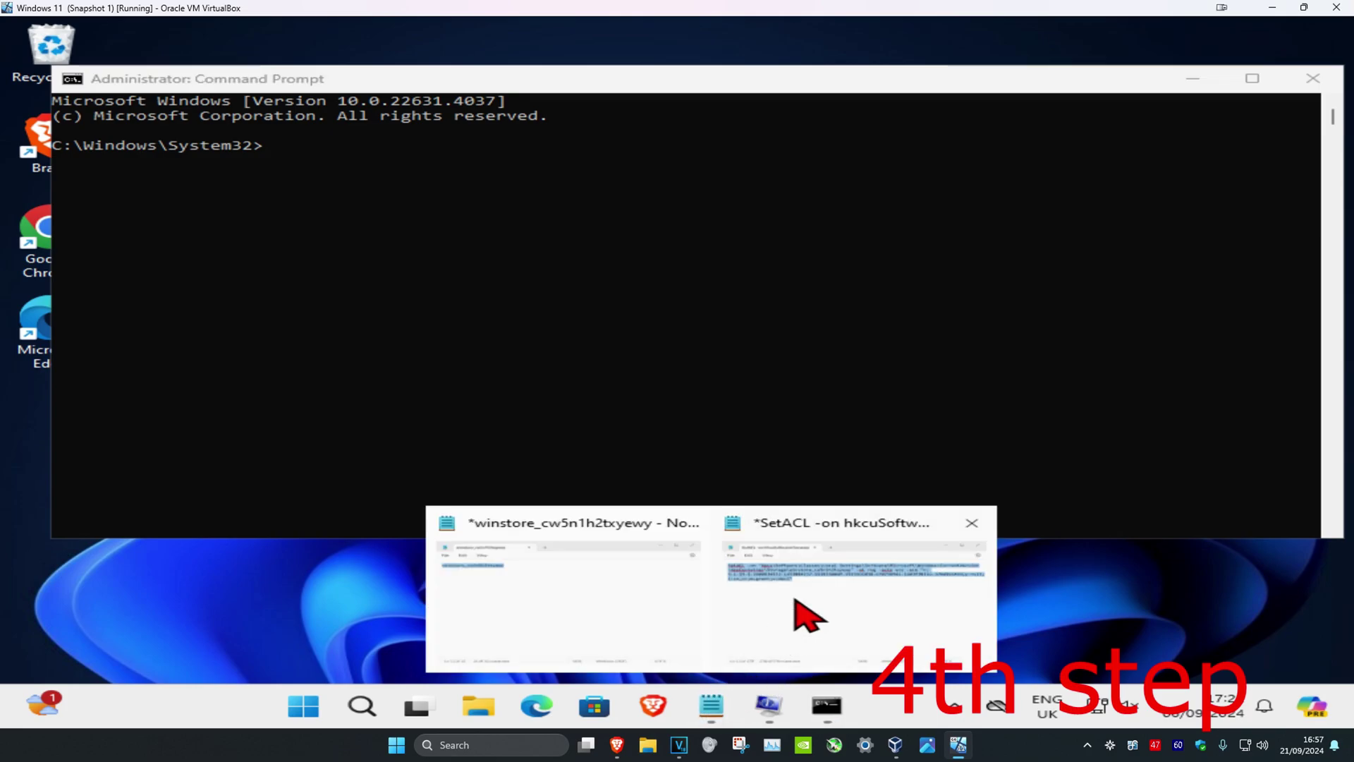
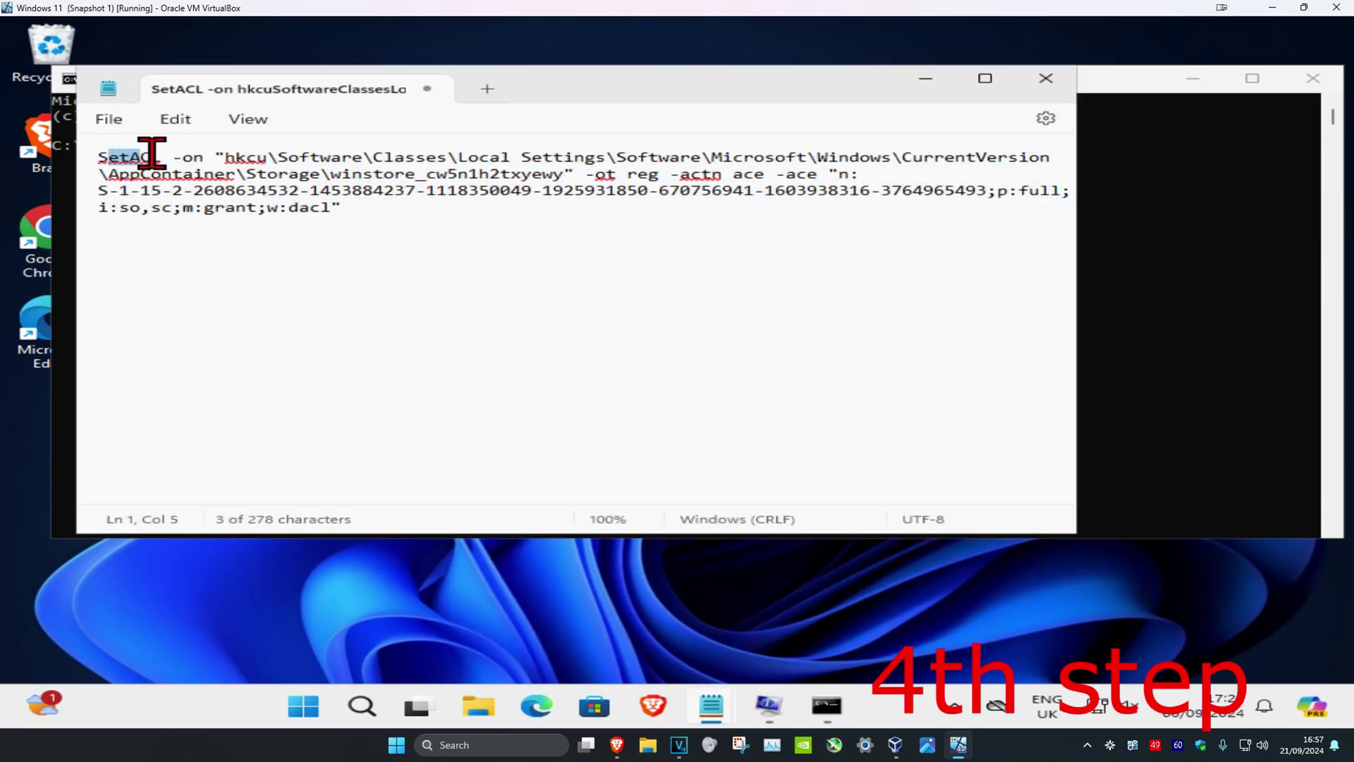
Copy the whole SetACL command from Notepad and minimize Notepad to reveal the Command Prompt
{"action": "left_click", "coordinate": [383, 222]}
{"action": "key", "text": "ctrl+a"}
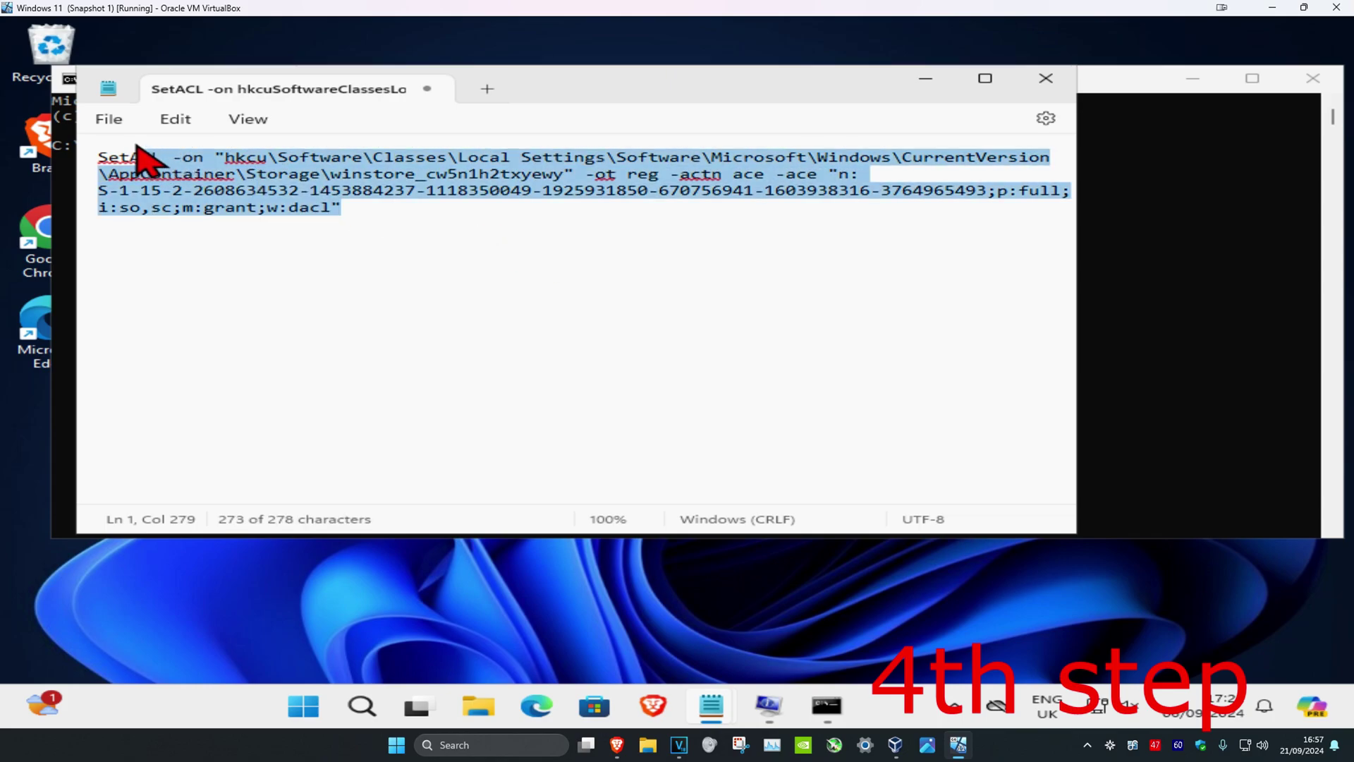
{"action": "right_click", "coordinate": [161, 172]}
{"action": "left_click", "coordinate": [263, 265]}
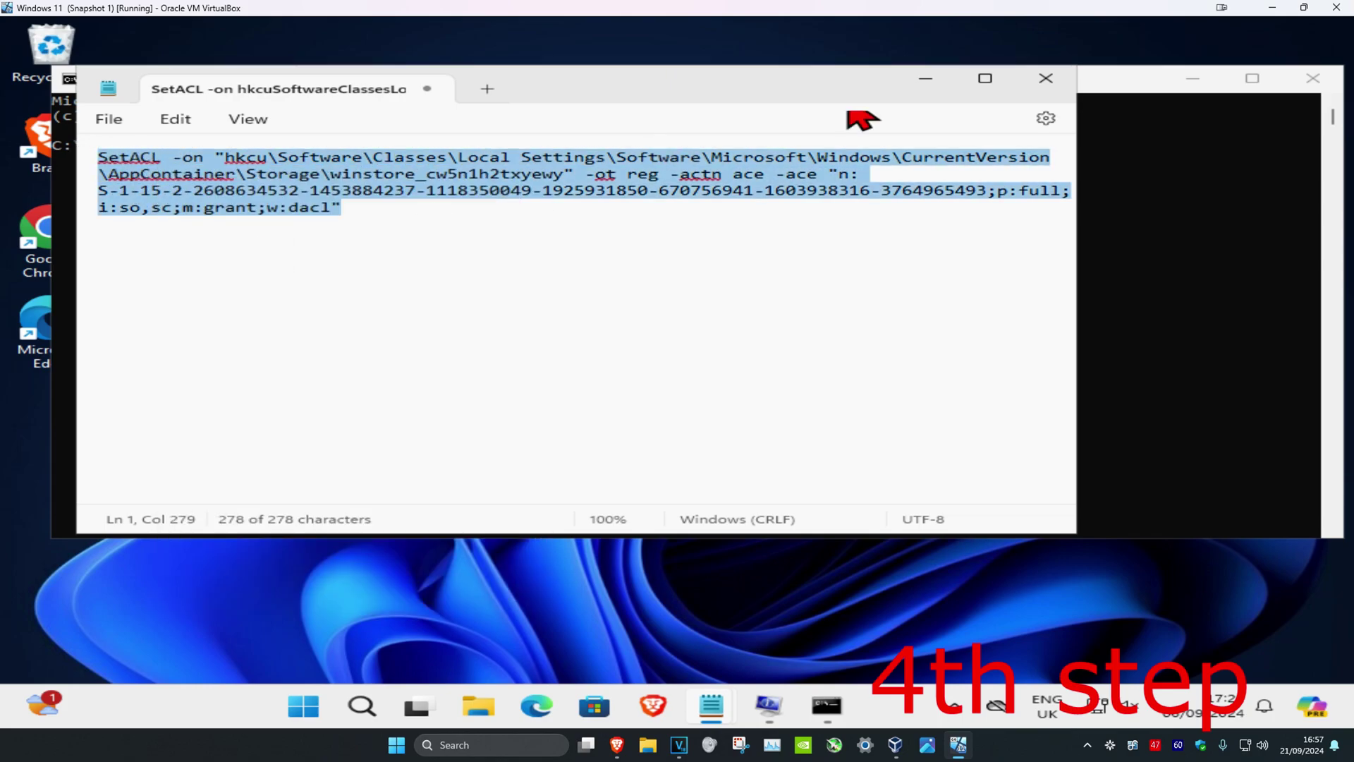
{"action": "left_click", "coordinate": [926, 80]}
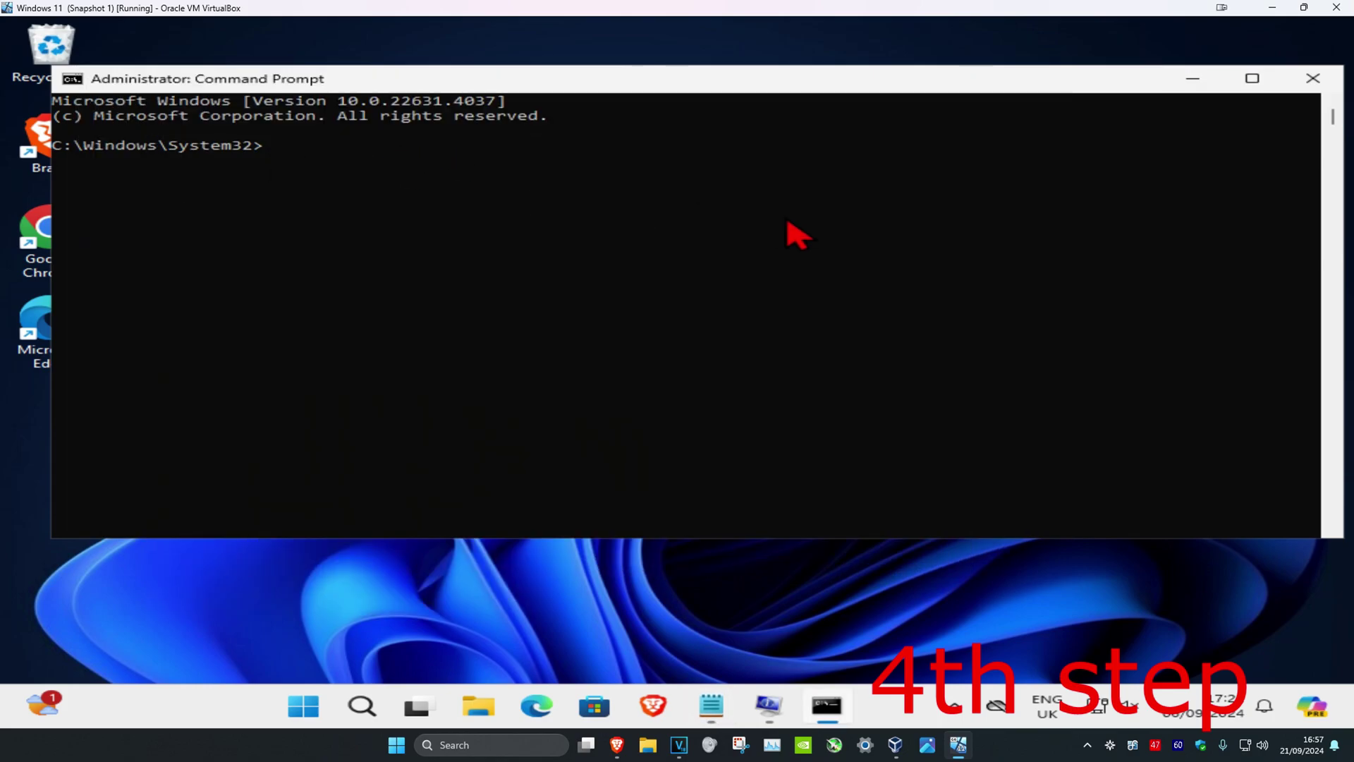
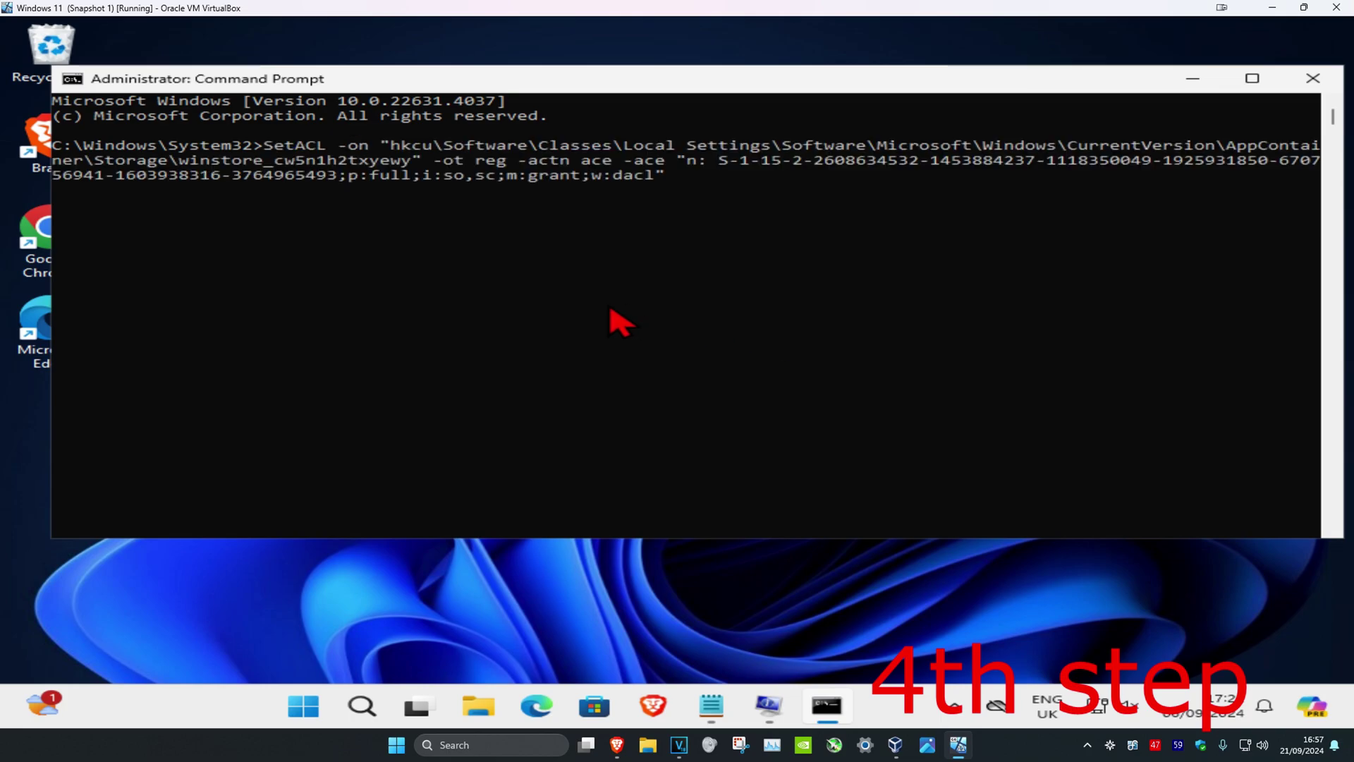
Run SetACL to grant full access on the winstore_cw5n1h2txyewy registry key
{"action": "key", "text": "Return"}
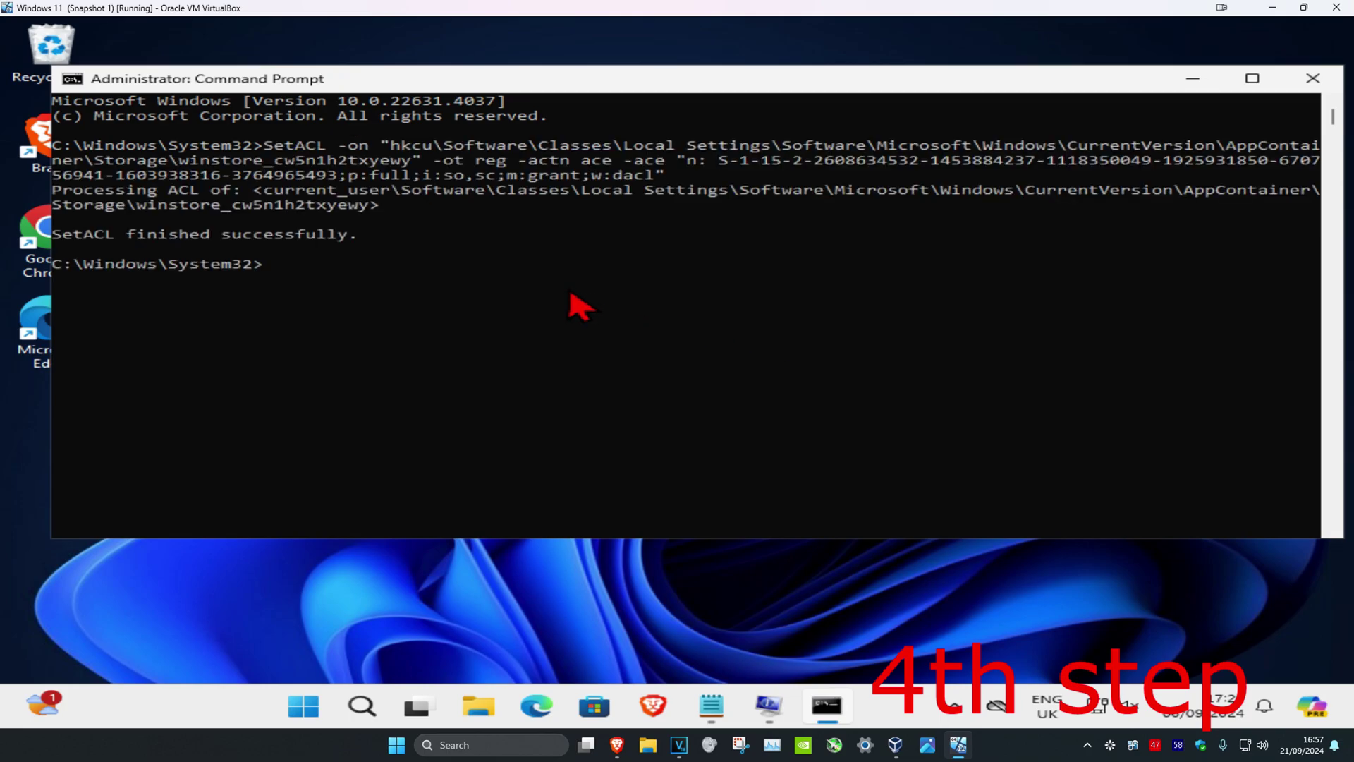
Bring up the Windows Start menu
{"action": "left_click", "coordinate": [291, 703]}
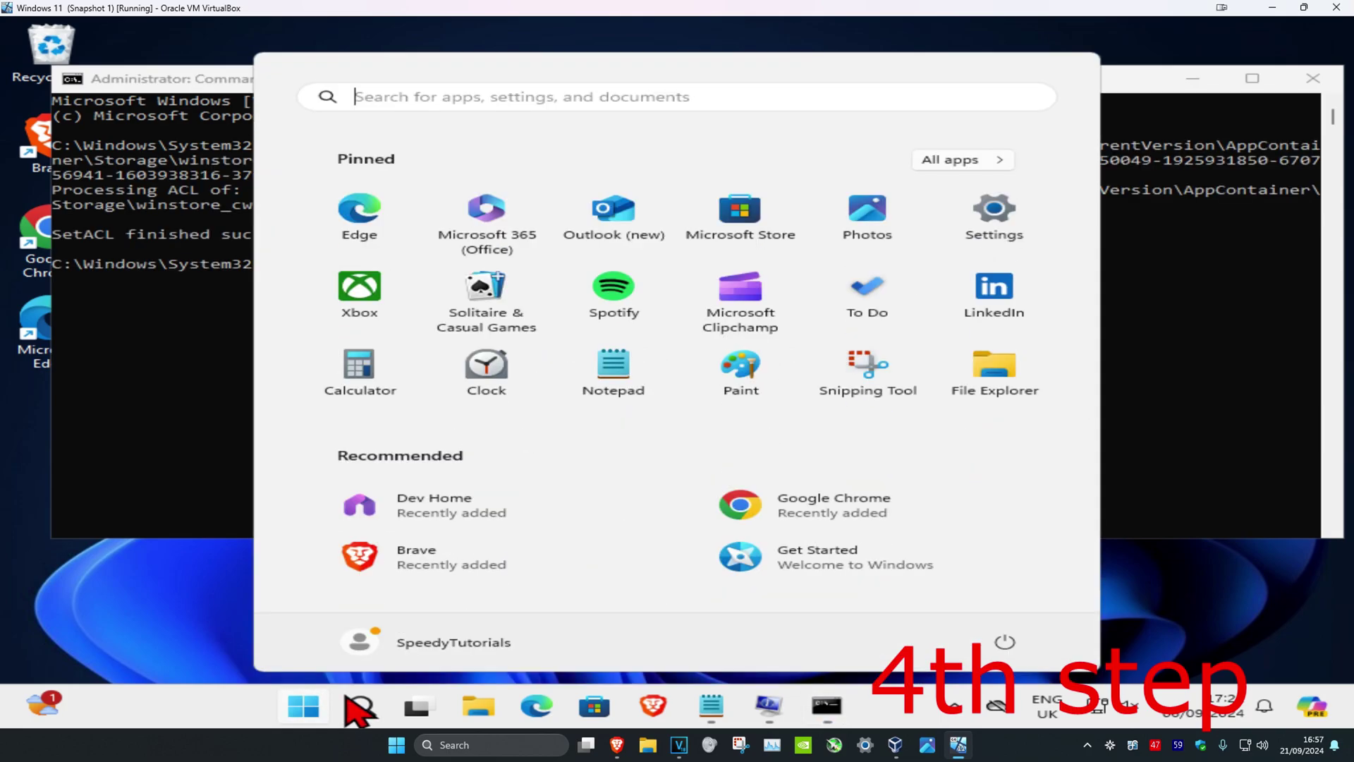